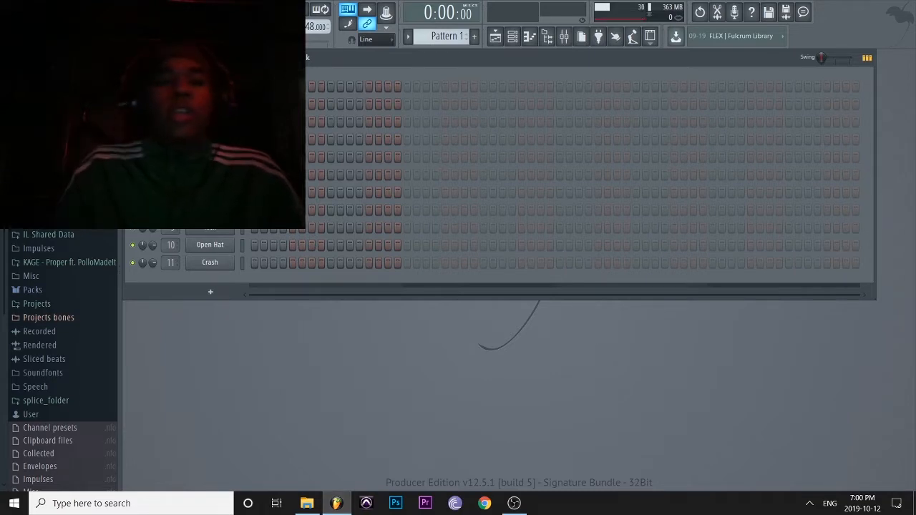
Set the Omnisphere channel's root note to D5 in its channel settings.
key("F7")
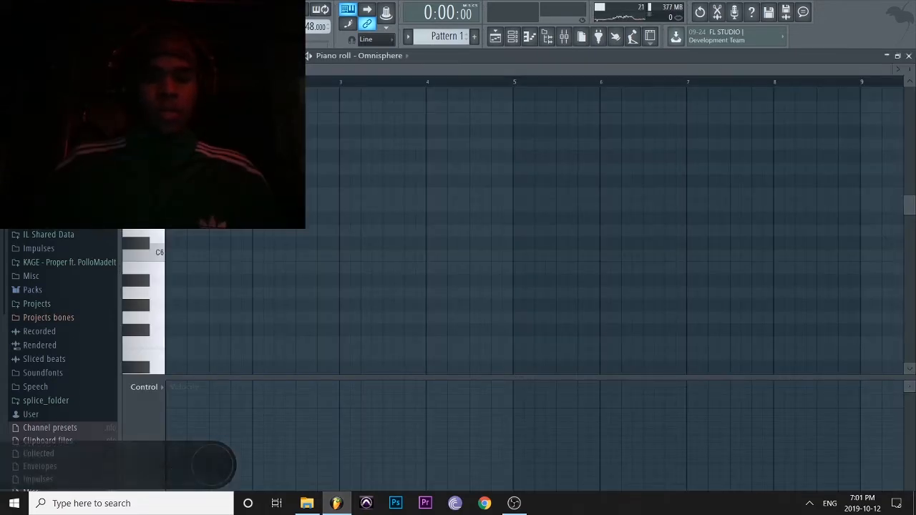
key("F6")
left_click(210, 87)
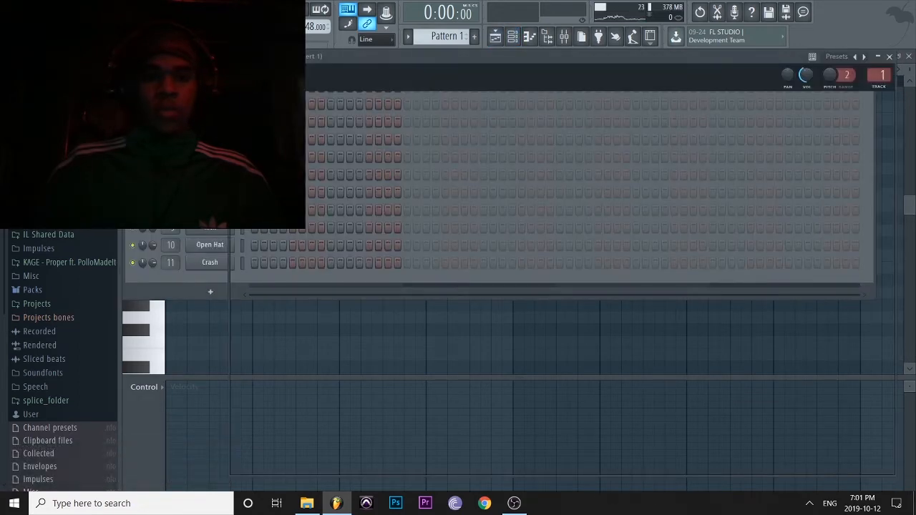
left_click(293, 75)
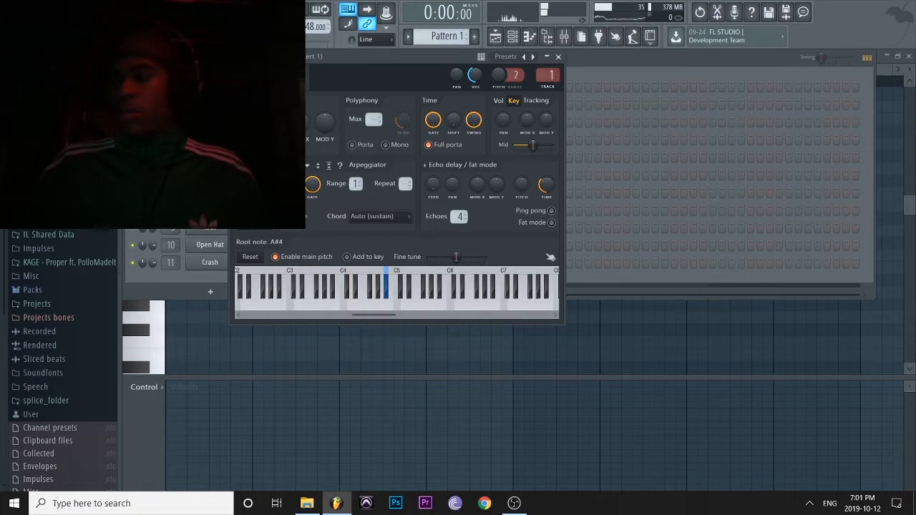
right_click(405, 304)
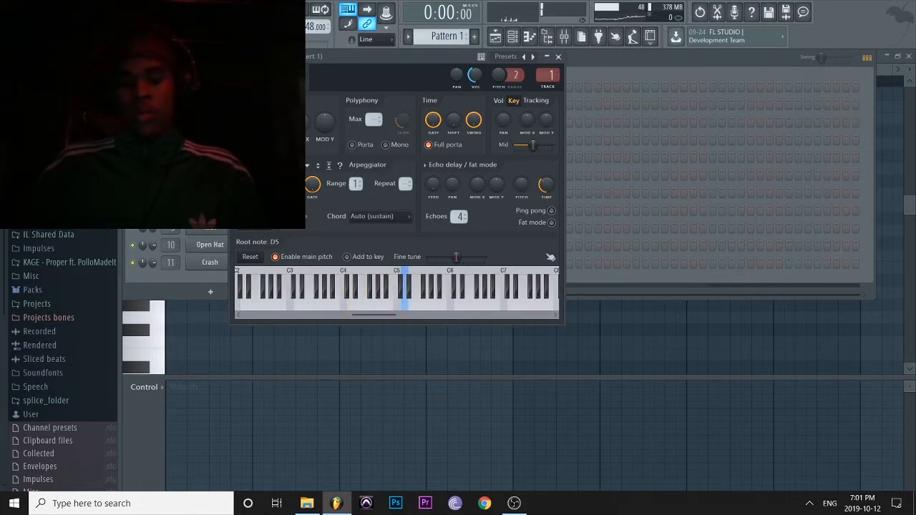
left_click(558, 56)
Set Omnisphere layer B's amp envelope release to 0.52 sec and its level to -17.2 dB, and save the project.
left_click(210, 86)
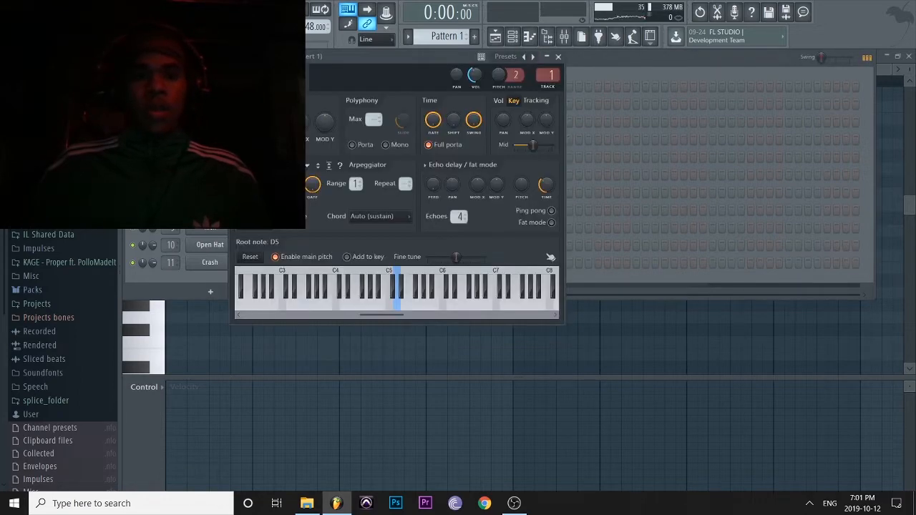
left_click(245, 75)
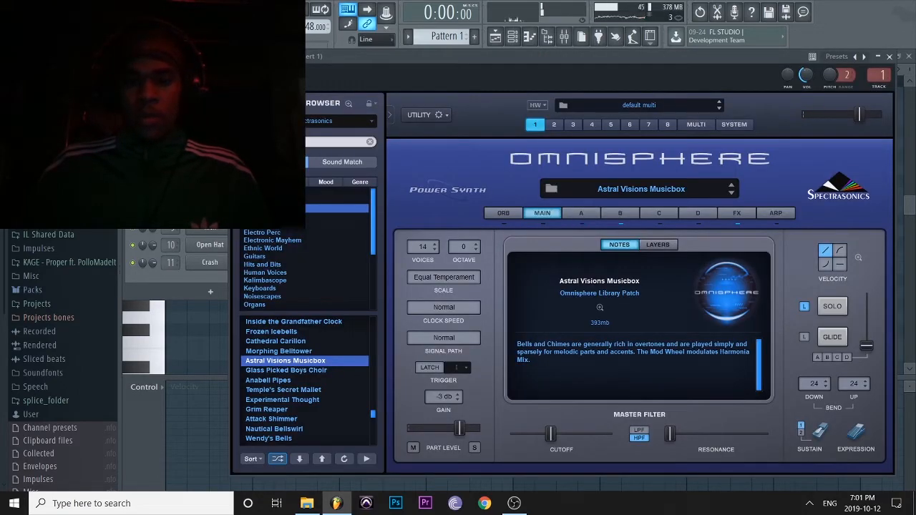
left_click(581, 213)
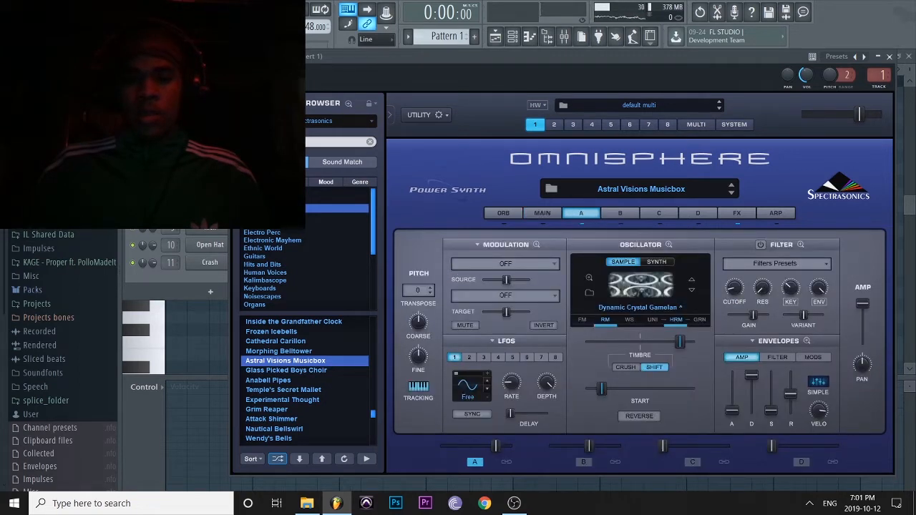
left_click(619, 213)
left_click_drag(790, 385, 790, 392)
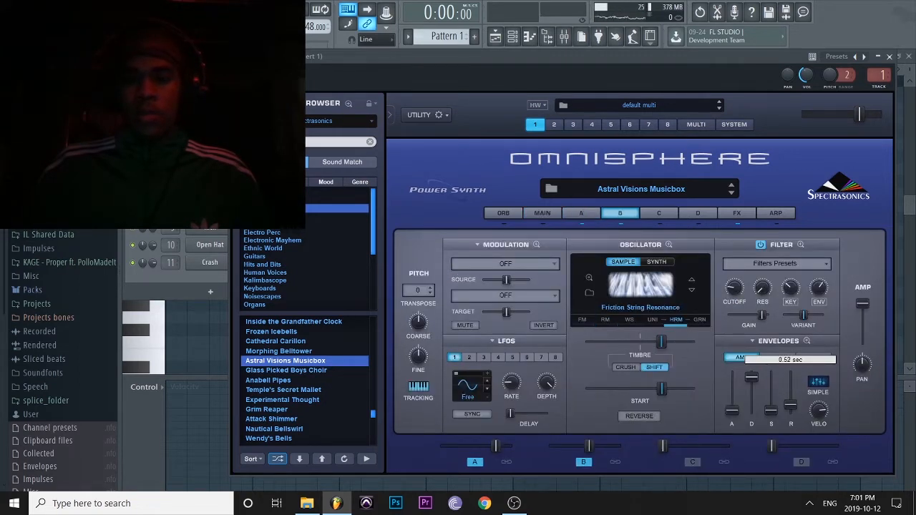
left_click_drag(588, 446, 586, 446)
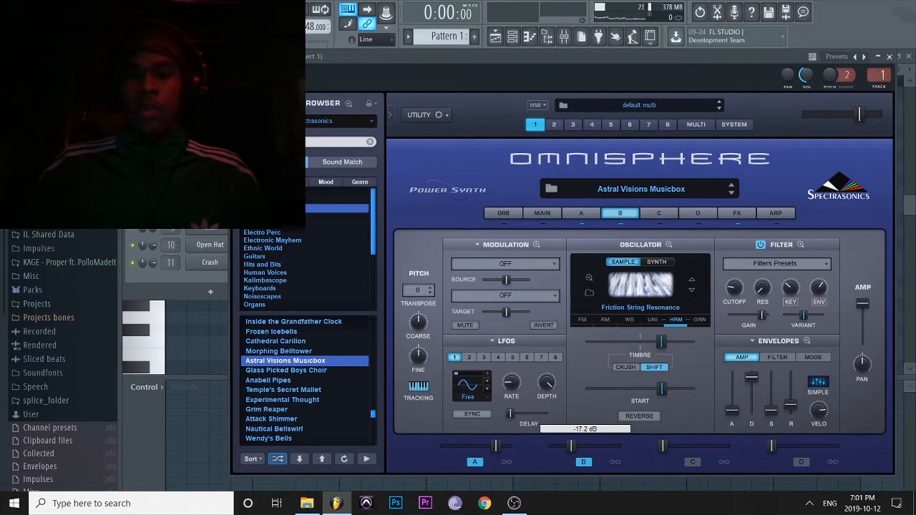
left_click(889, 56)
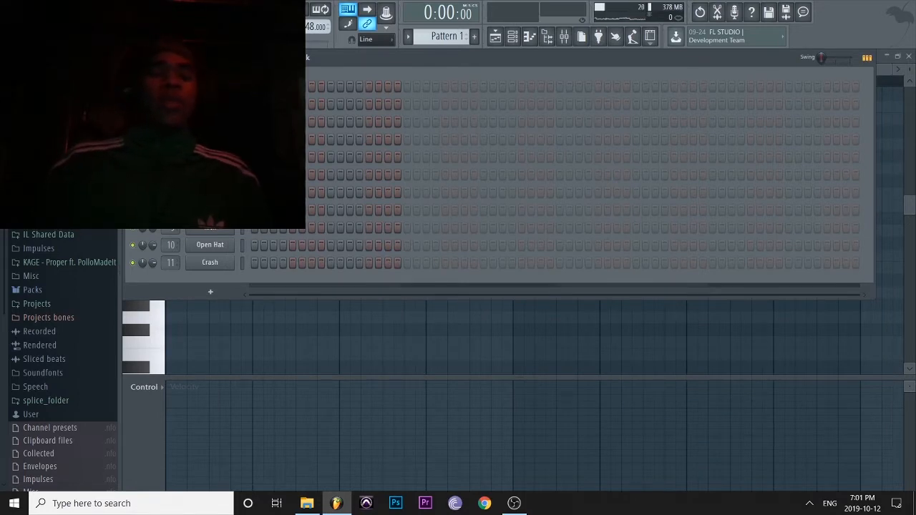
key("ctrl+s")
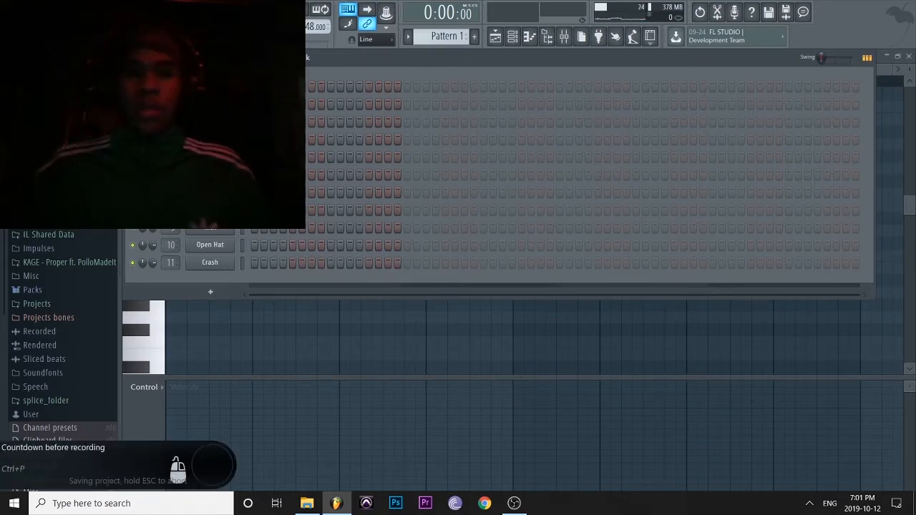
Record a played chord melody for Omnisphere into Pattern 1 and show the recorded notes in the piano roll.
left_click(230, 26)
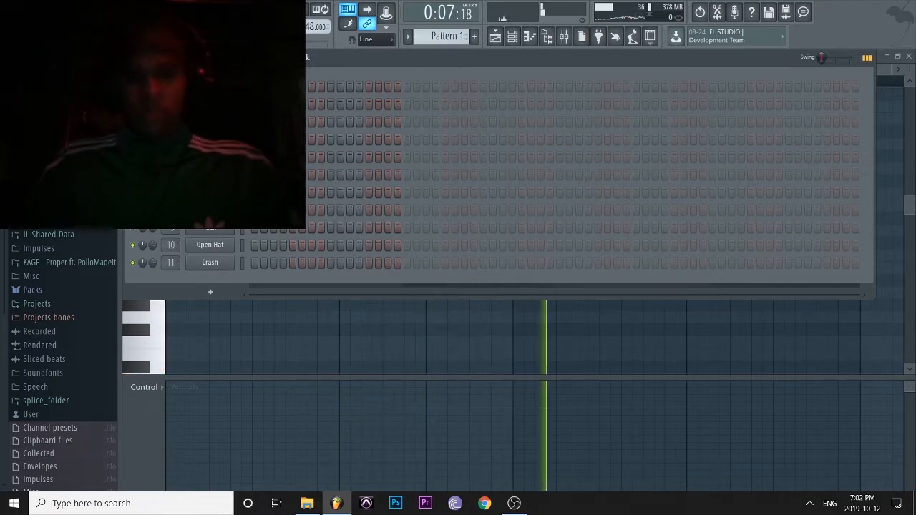
key("space")
key("F7")
key("F7")
scroll(788, 179, "up", 1)
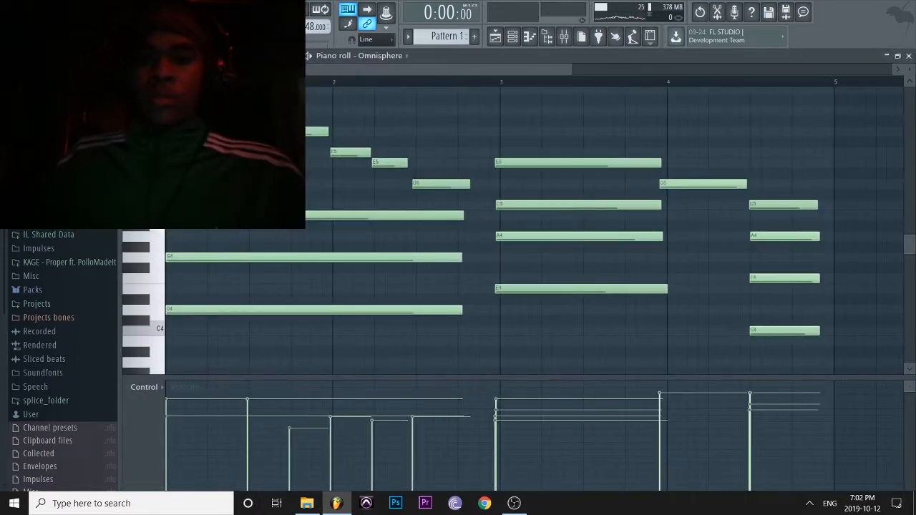
Move the last chord (C4, F4, A4, C5) back to the bar 4 line and lengthen it with the D5 note to about bar 5.
left_click_drag(788, 178, 789, 357)
left_click_drag(837, 268, 754, 268)
left_click_drag(694, 169, 720, 374)
left_click_drag(764, 257, 858, 257)
left_click(855, 152)
right_click(855, 153)
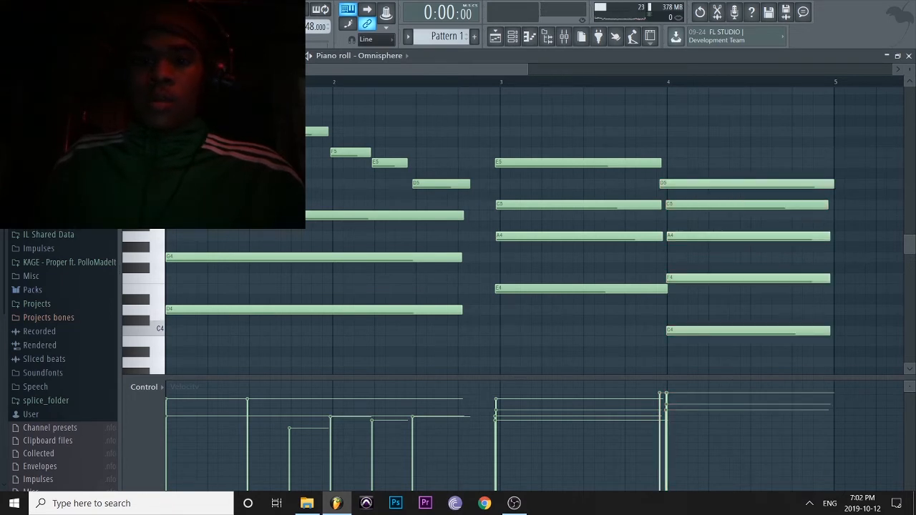
Shift the third-bar chord onto the bar 3 line and extend the D4, G4, B4 and D5 notes before it to about bar 3.
left_click_drag(544, 137, 562, 292)
left_click_drag(685, 226, 692, 225)
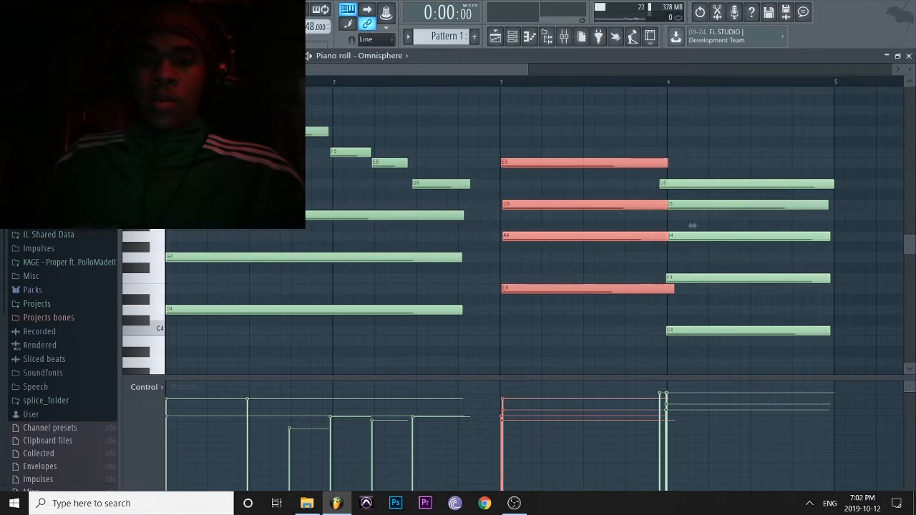
left_click_drag(448, 168, 454, 335)
left_click(471, 194)
right_click(470, 194)
left_click_drag(455, 171, 457, 275)
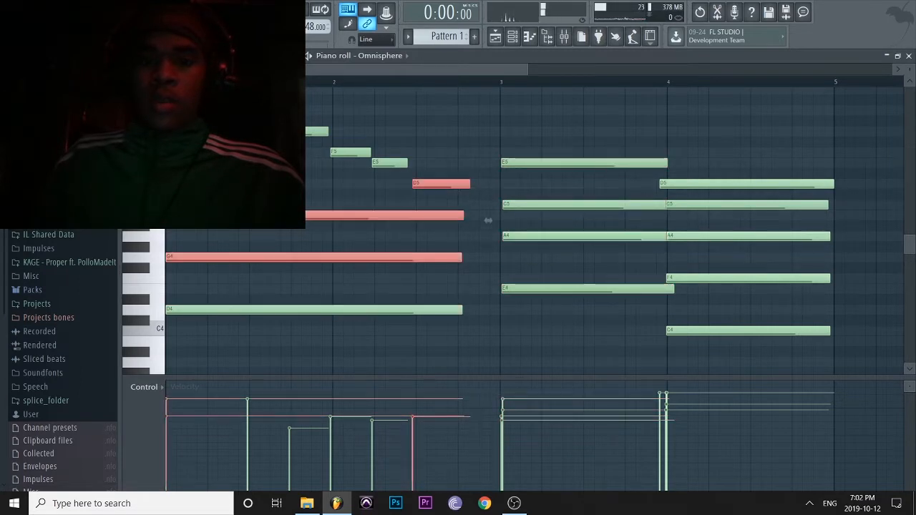
left_click_drag(488, 248, 522, 248)
left_click(533, 109)
right_click(533, 109)
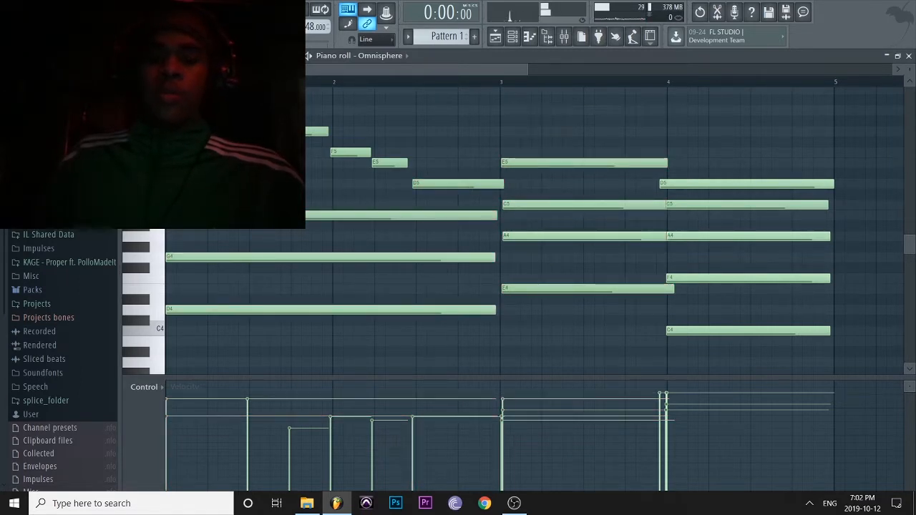
Quick-quantize the notes to the grid and align the long D5 note with the bar 4 line.
key("ctrl+q")
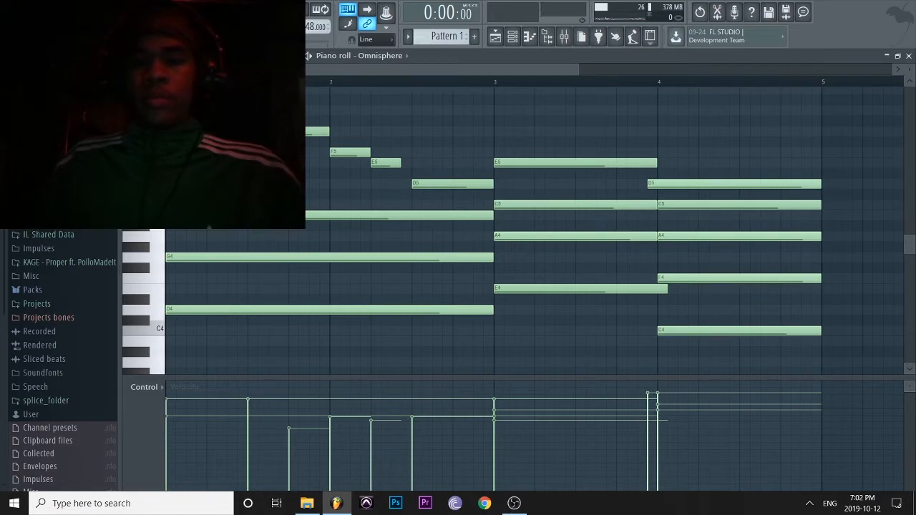
left_click_drag(705, 184, 715, 184)
key("ctrl+q")
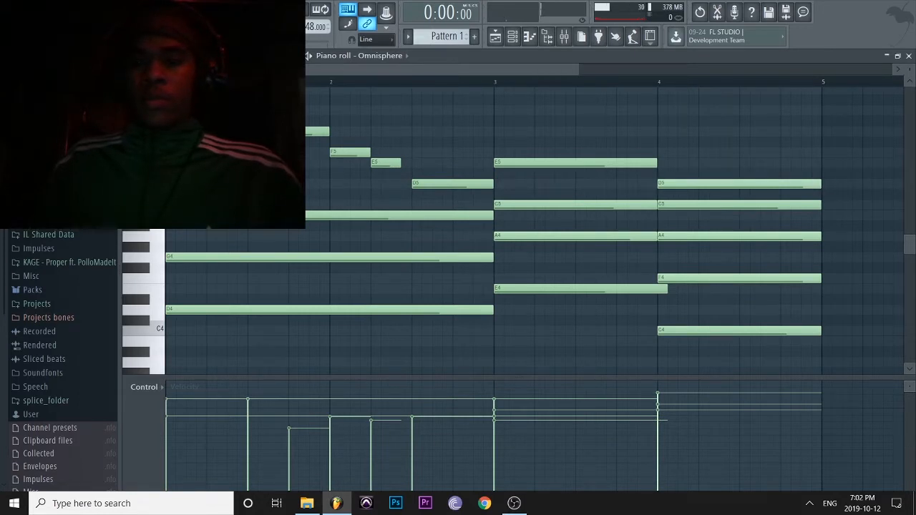
key("ctrl+q")
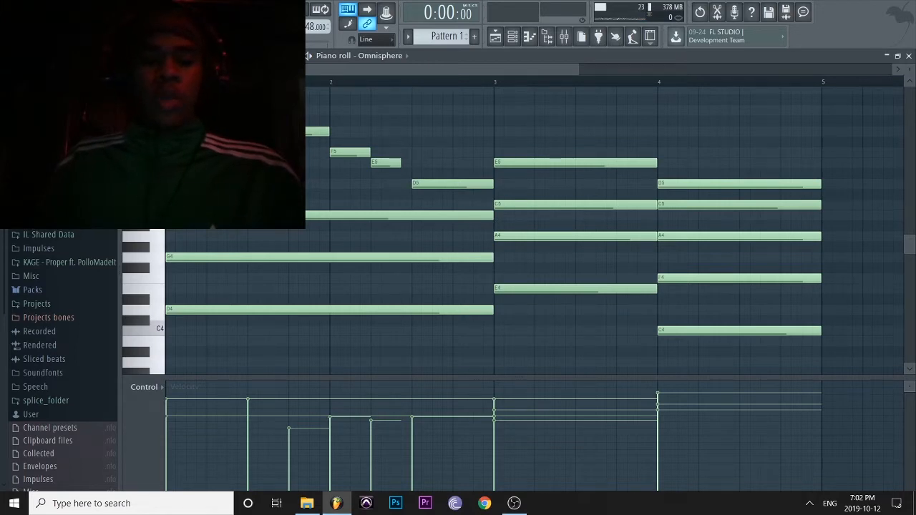
Apply the quantizer with the 16_hihat 1 template to the notes and save the project.
key("alt+q")
key("Return")
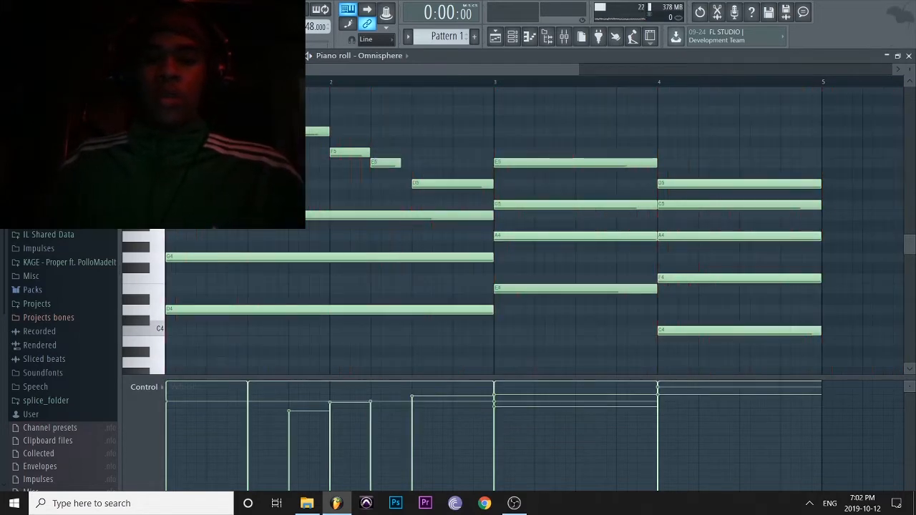
key("ctrl+s")
scroll(530, 236, "down", 2)
key("alt+q")
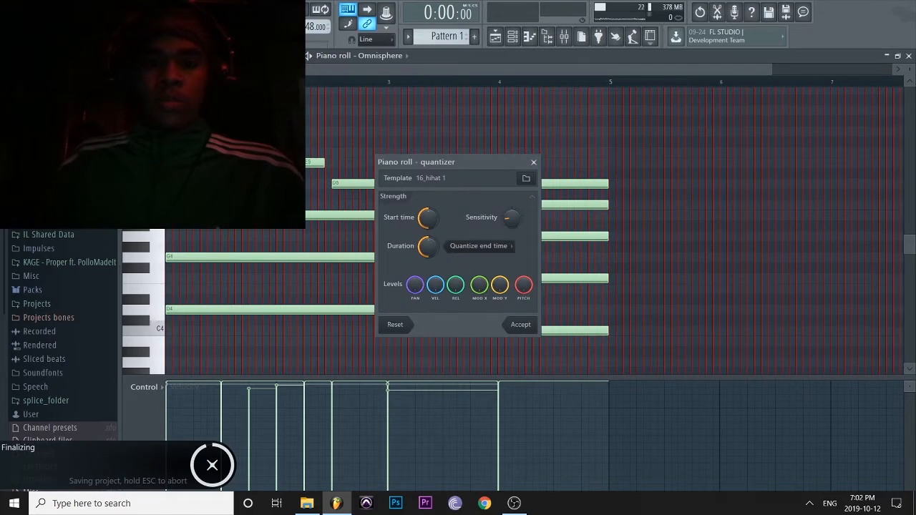
left_click(533, 162)
scroll(541, 152, "up", 2)
scroll(541, 152, "down", 2)
Save the project and lower the velocities of all notes together, leaving no notes selected.
key("ctrl+s")
scroll(477, 111, "up", 3)
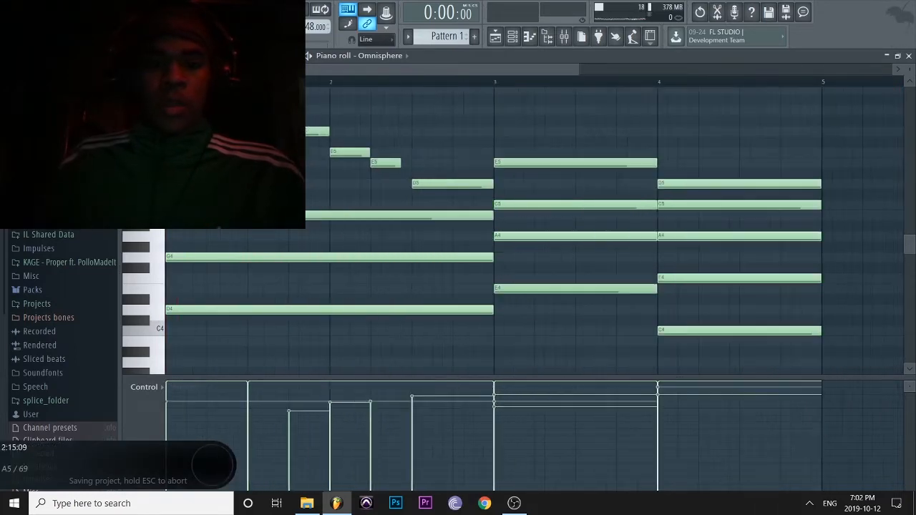
key("ctrl+a")
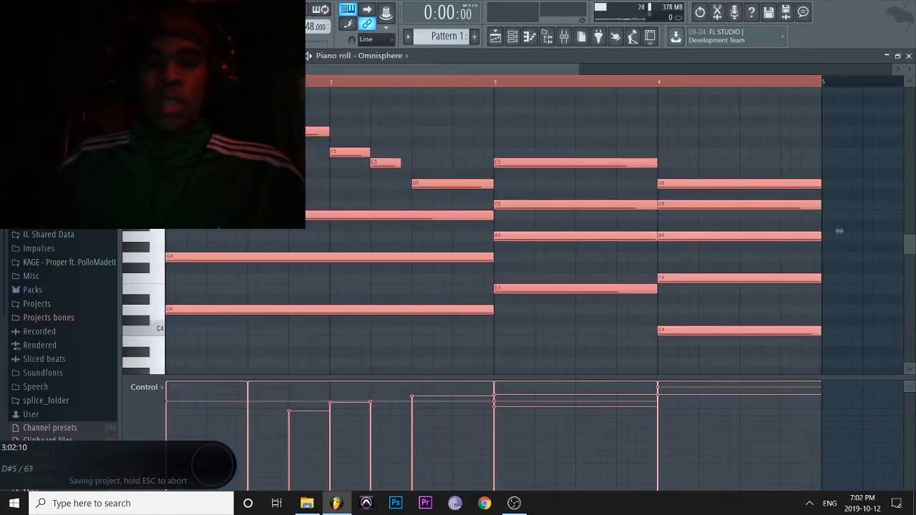
scroll(839, 231, "down", 3)
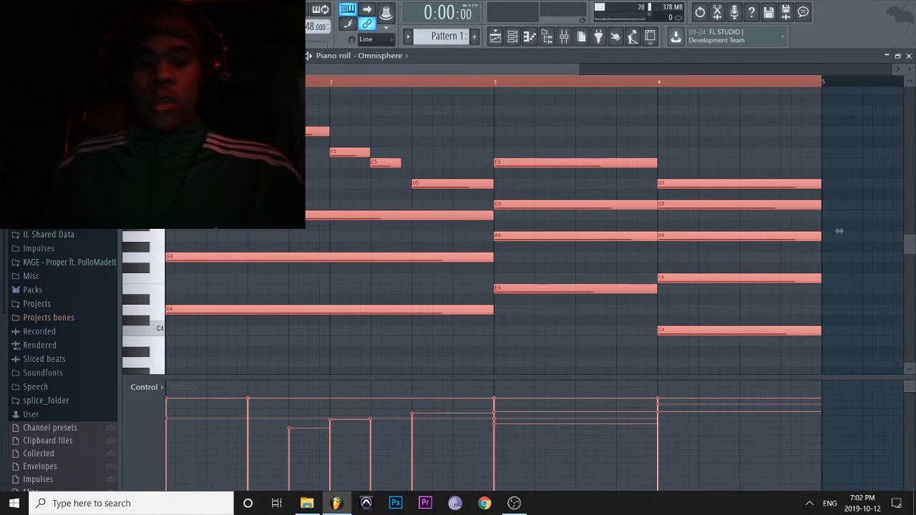
scroll(839, 231, "down", 2)
scroll(839, 230, "down", 3)
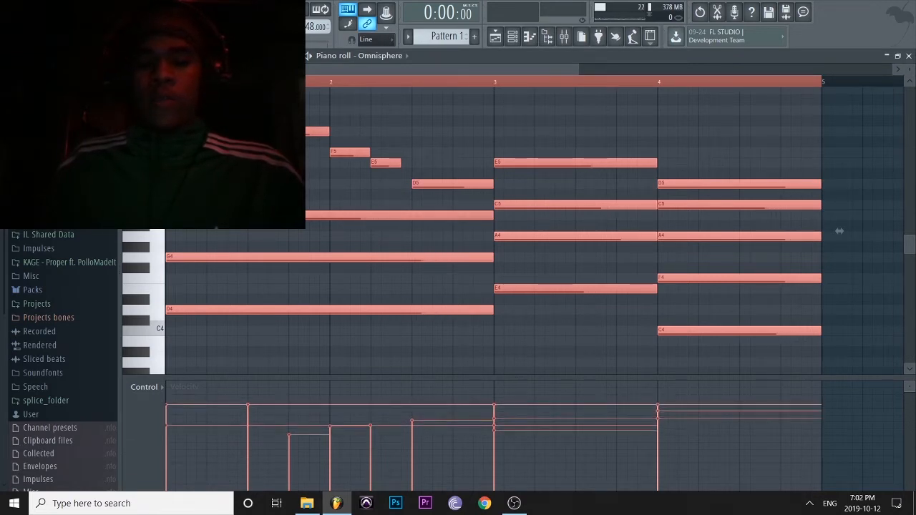
key("ctrl+d")
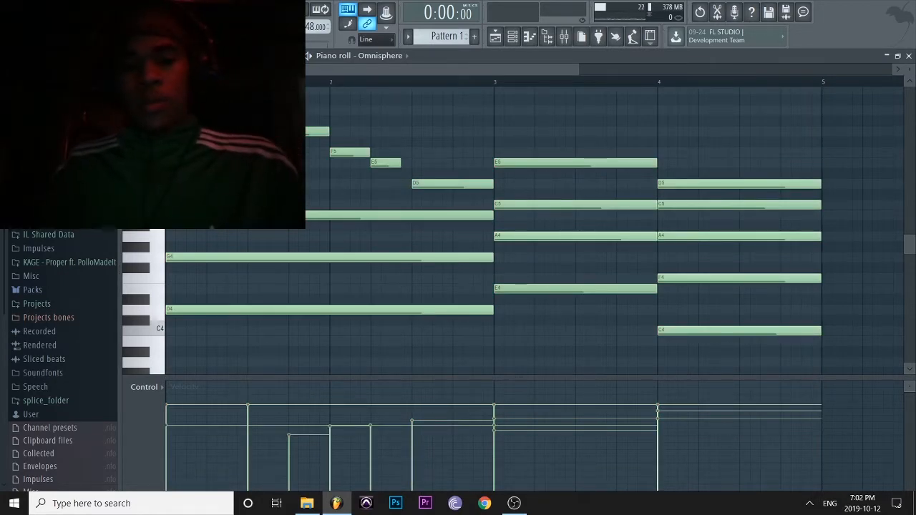
Randomize the levels of the notes so their velocities vary, and save the project.
key("space")
key("space")
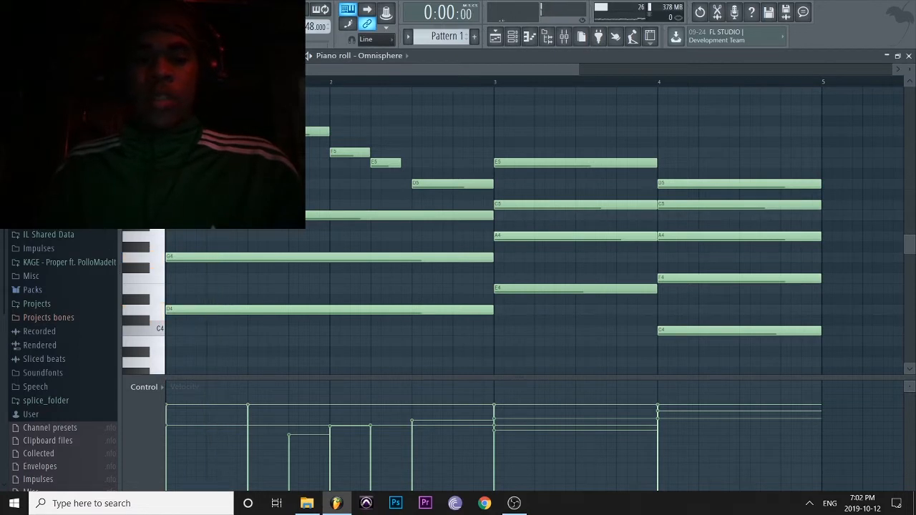
key("alt+r")
key("Return")
key("ctrl+s")
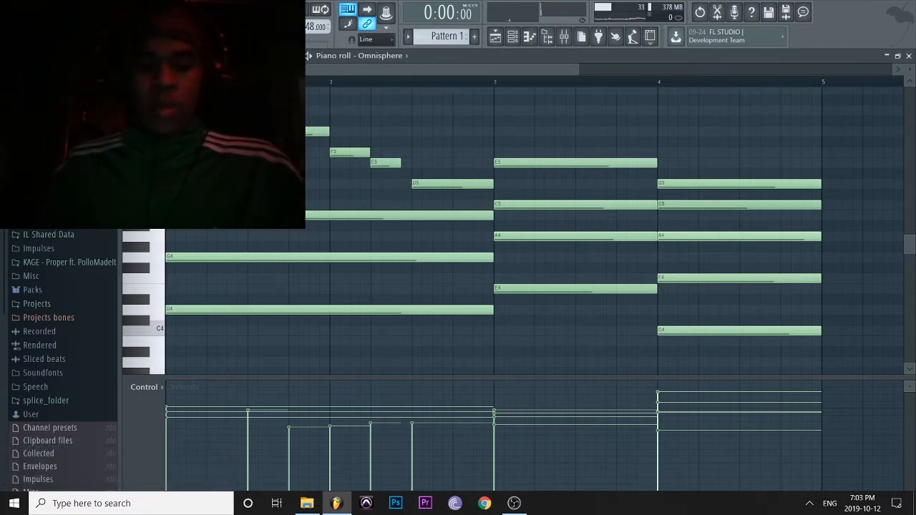
Strum the chords with both the start and end time offsets enabled, and save the project.
key("alt+a")
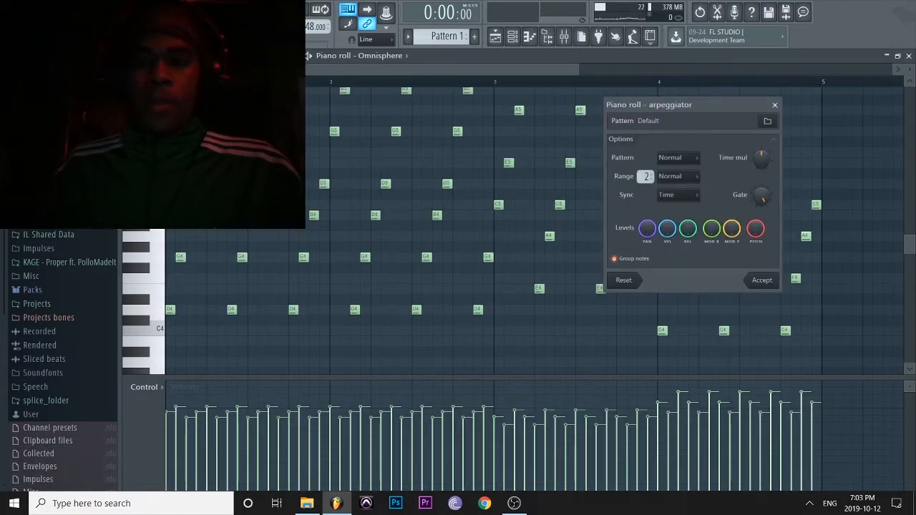
left_click(774, 105)
key("alt+s")
left_click_drag(729, 120, 730, 124)
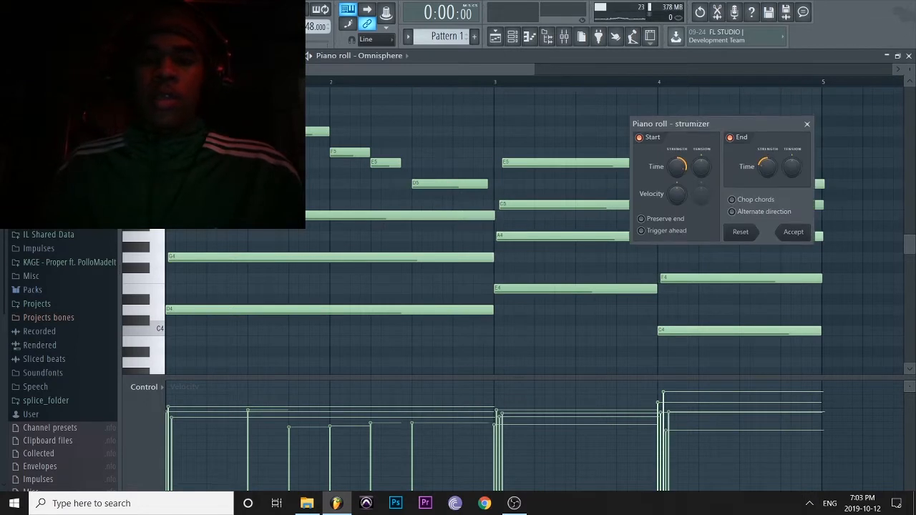
key("Return")
key("ctrl+s")
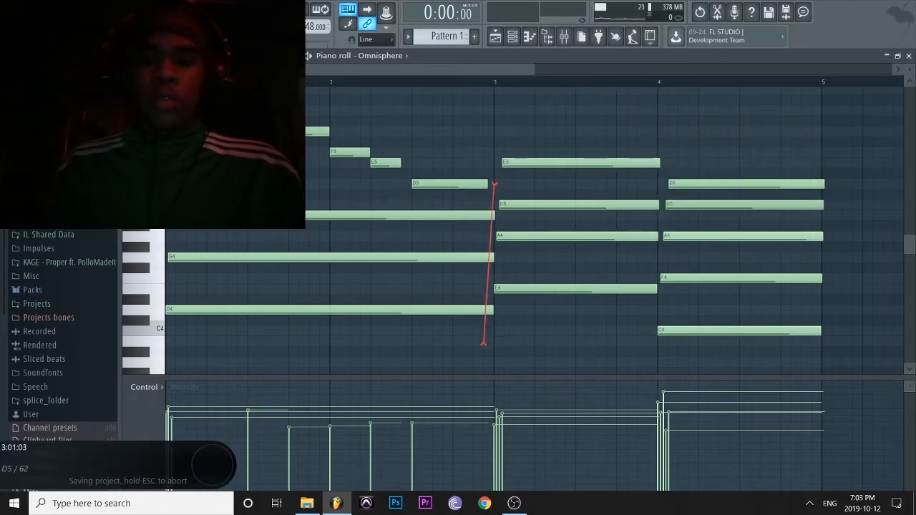
Slice off the note ends that overhang the bar 3, 4 and 5 lines, and play the pattern.
left_click_drag(484, 344, 494, 345)
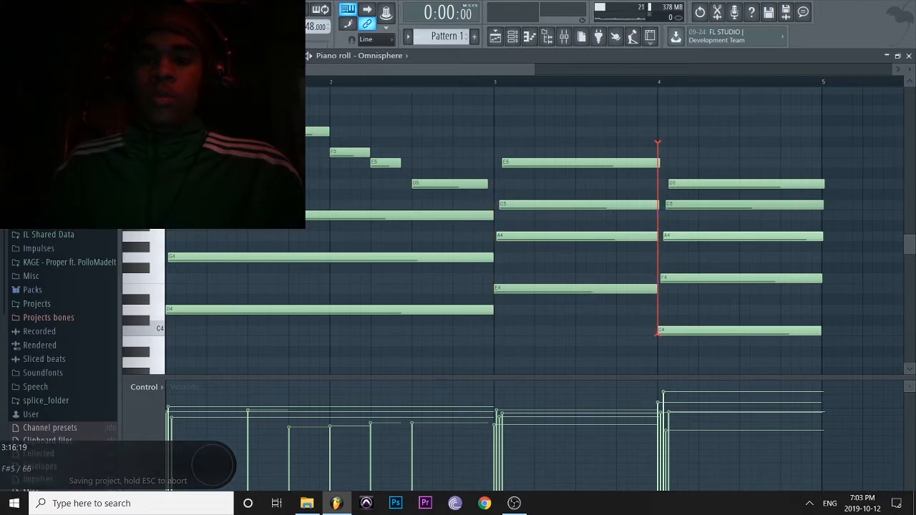
left_click_drag(657, 142, 657, 334)
left_click_drag(821, 171, 821, 294)
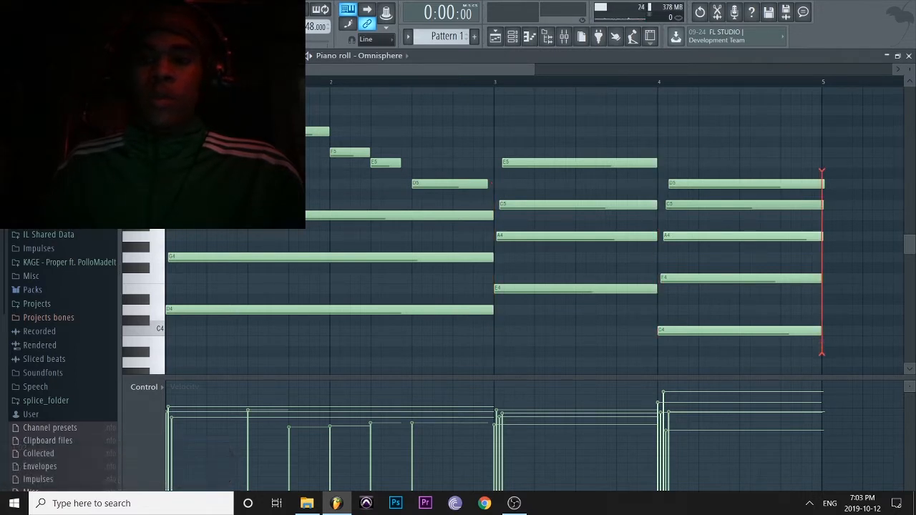
left_click_drag(821, 354, 821, 356)
key("space")
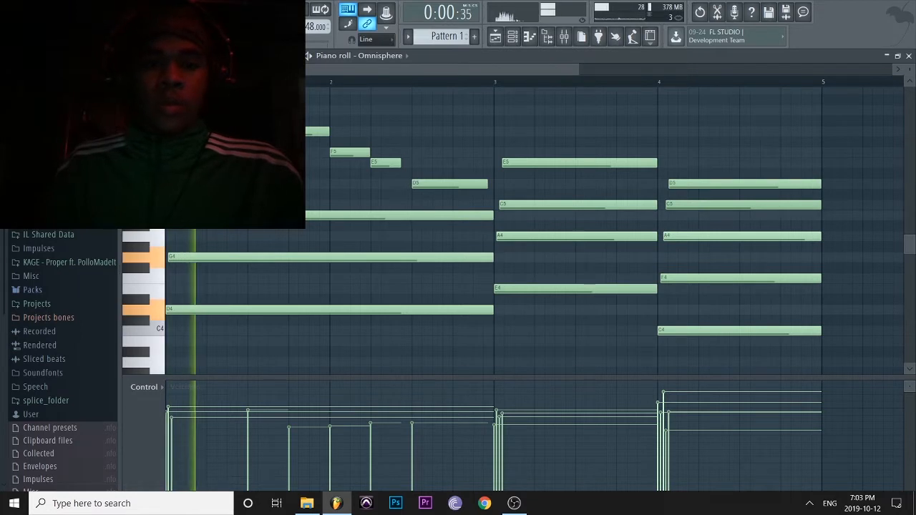
Save the project and replay the pattern to check the trimmed chords.
key("ctrl+s")
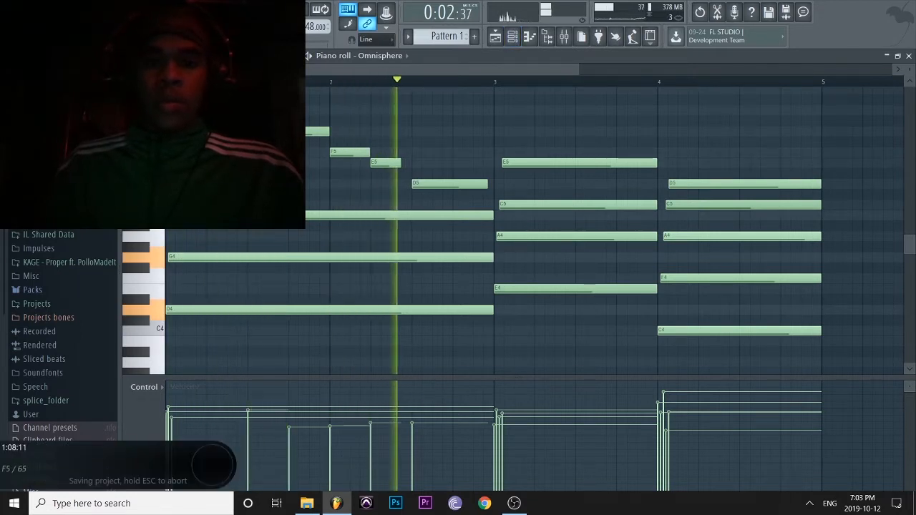
key("space")
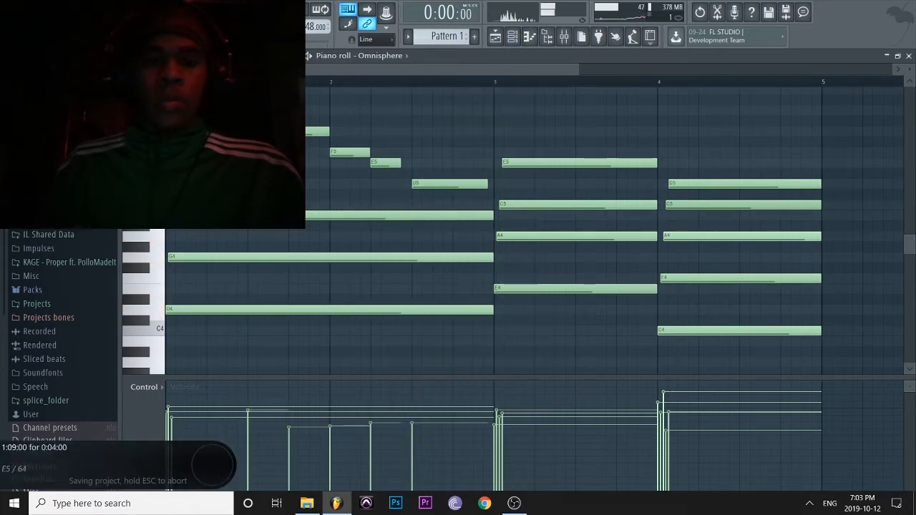
key("space")
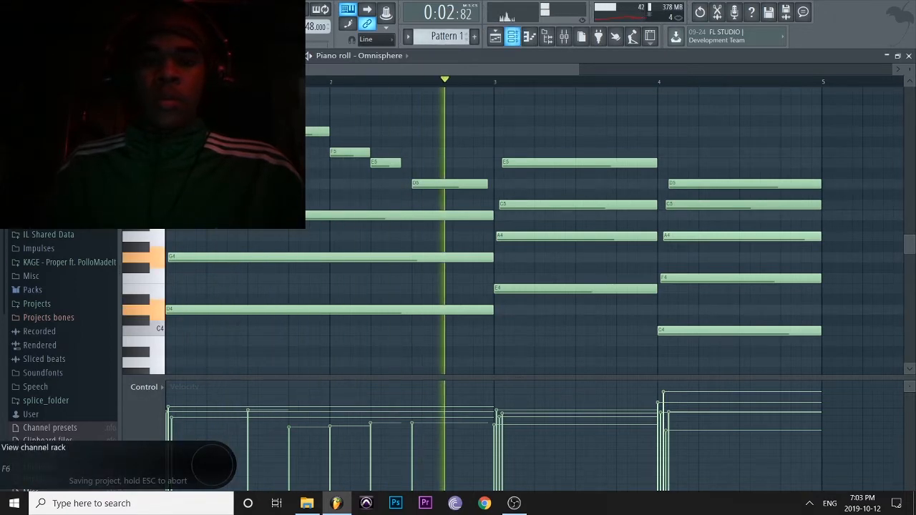
key("space")
Open the Omnisphere channel and audition the Nautical Bellswirl and Dripping Glide Bell High patches with the pattern.
key("F6")
left_click(210, 86)
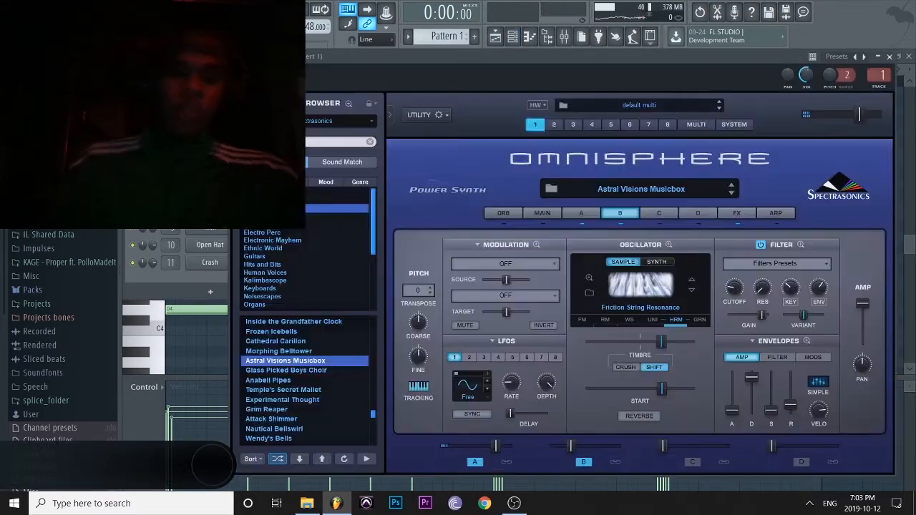
scroll(308, 380, "down", 3)
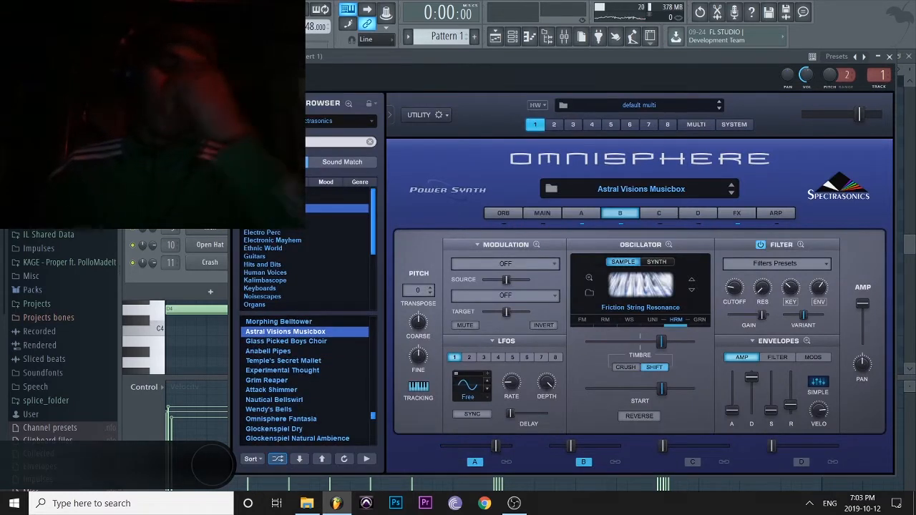
left_click(283, 361)
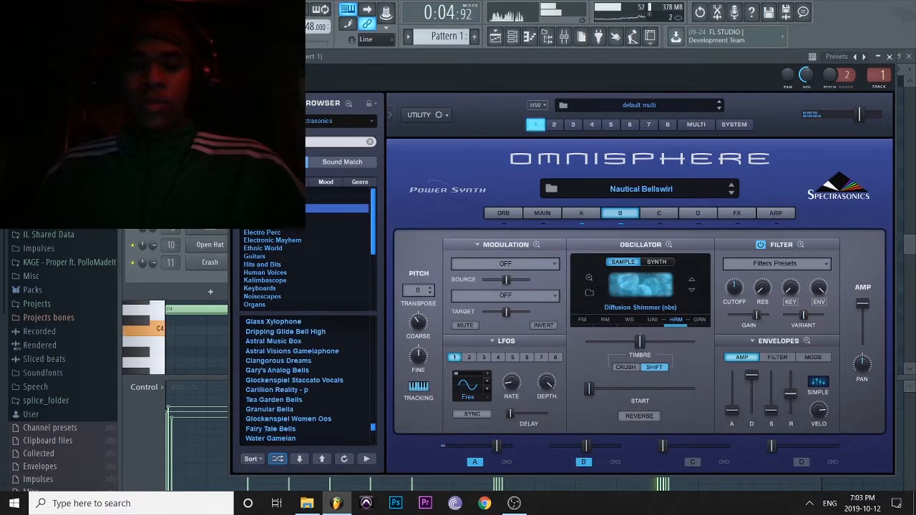
left_click(286, 332)
key("space")
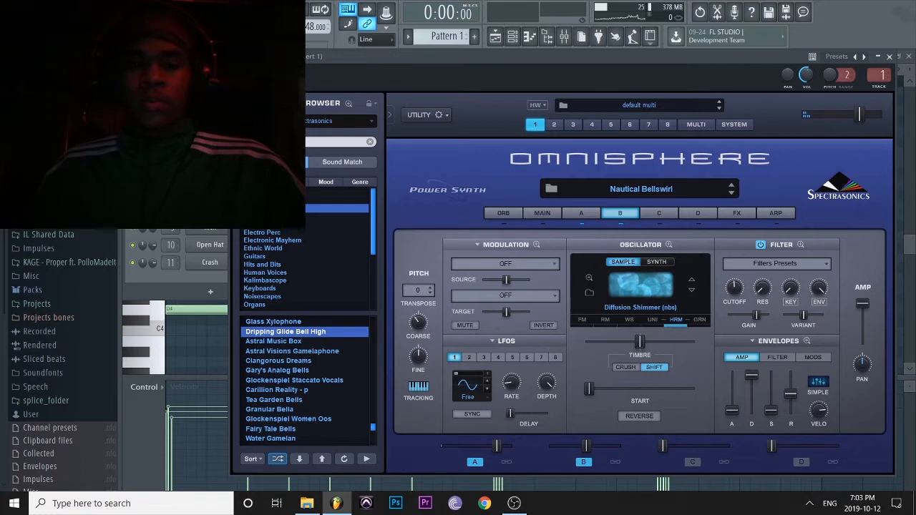
key("space")
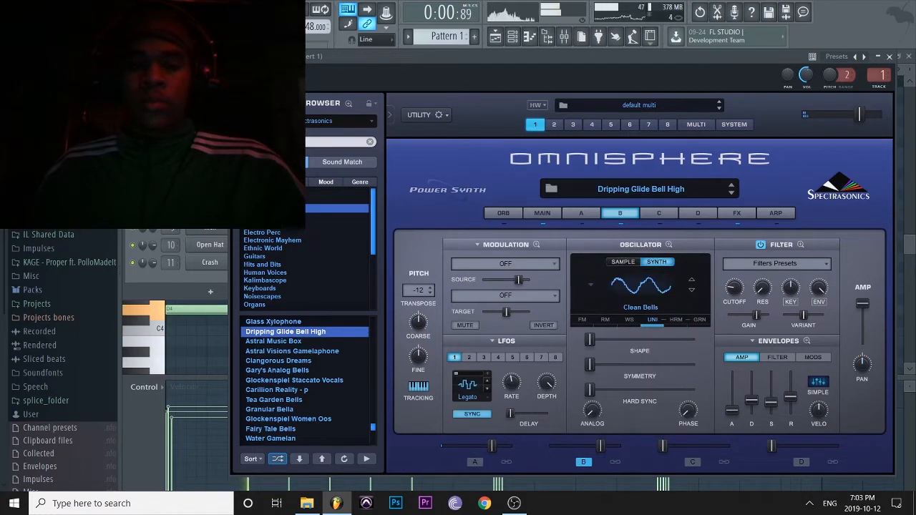
Load the Glockenspiel Staccato Vocals patch and play the pattern with it while browsing the other bell patches.
left_click(294, 380)
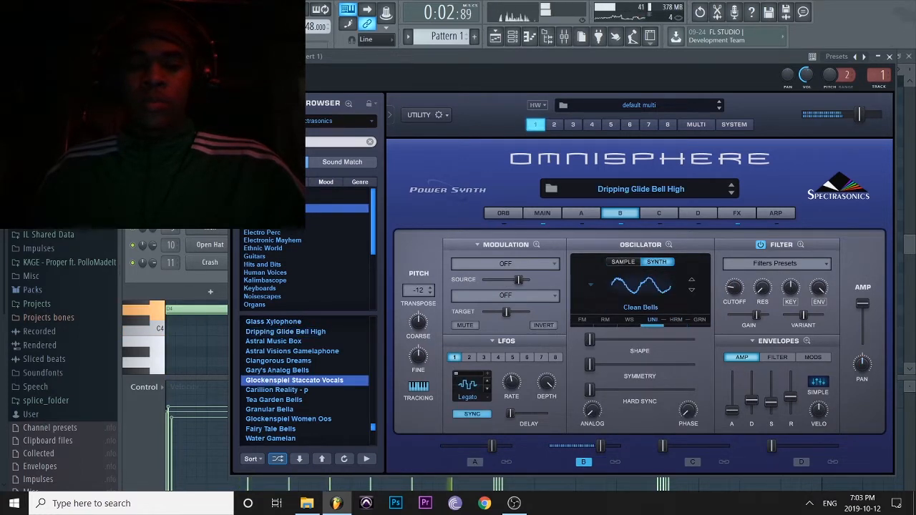
left_click_drag(373, 427, 372, 355)
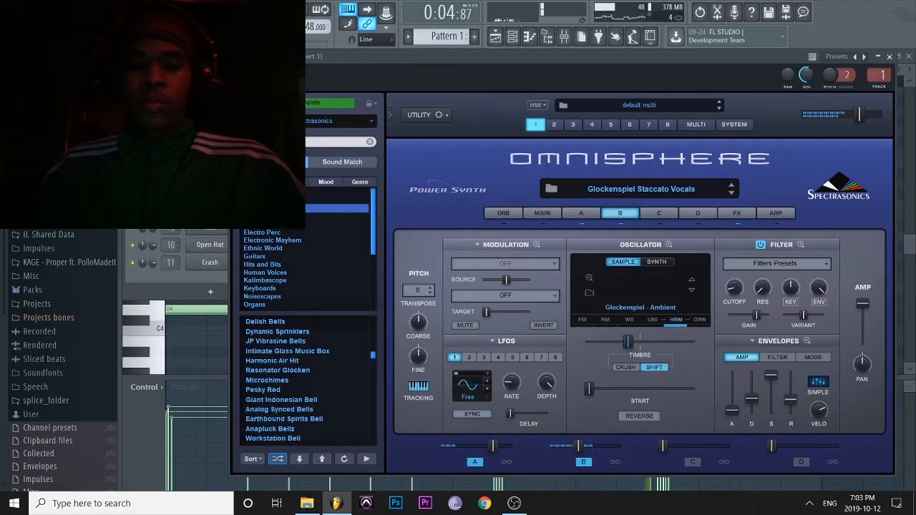
scroll(308, 379, "up", 5)
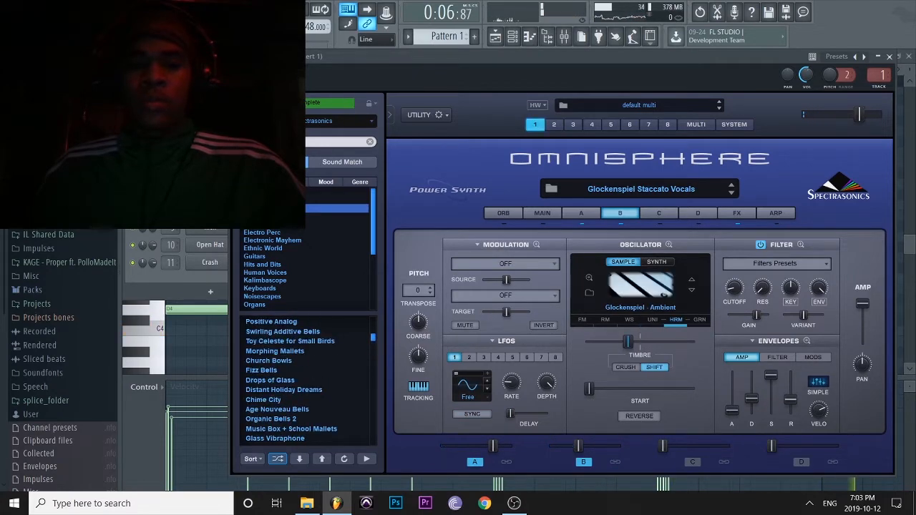
key("space")
Duplicate the Omnisphere melody and chords into bars 5 to 8 and fit all the notes in the piano roll.
key("F6")
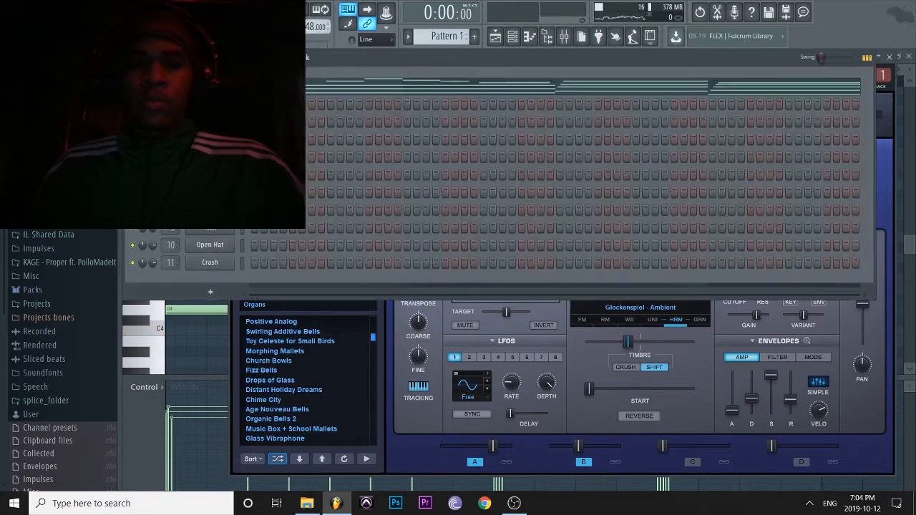
key("F7")
key("F7")
key("space")
key("ctrl+b")
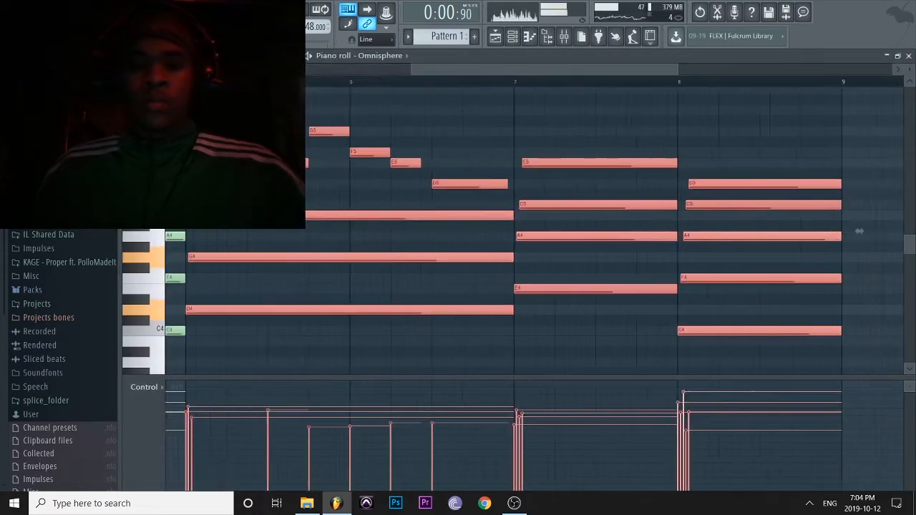
right_click(859, 231, "ctrl")
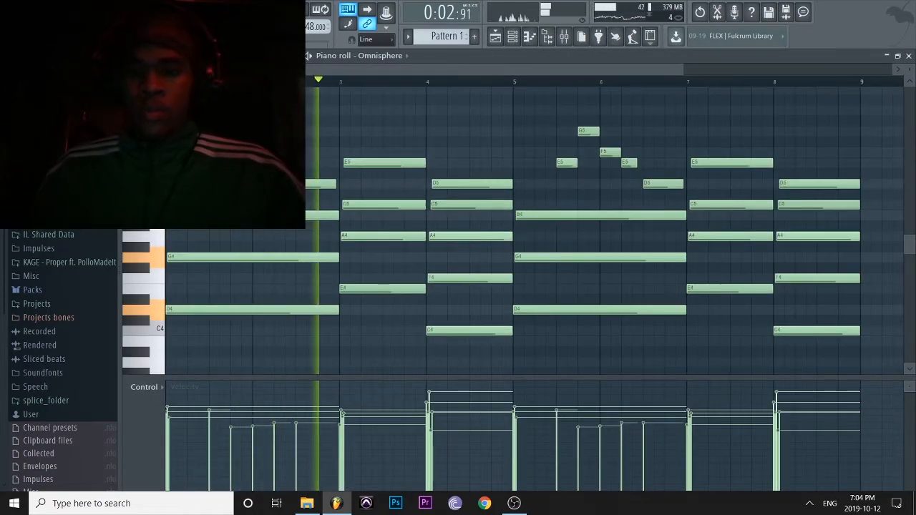
Raise all Omnisphere notes by one octave and save the project.
key("ctrl+s")
key("F7")
key("ctrl+s")
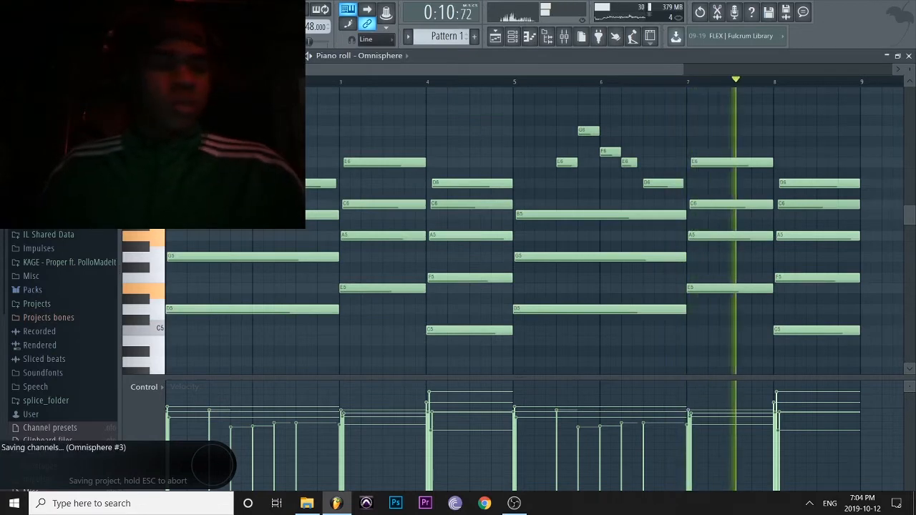
Close the piano roll and turn off layer B of the Glockenspiel Staccato Vocals patch, leaving layer A active.
left_click(908, 55)
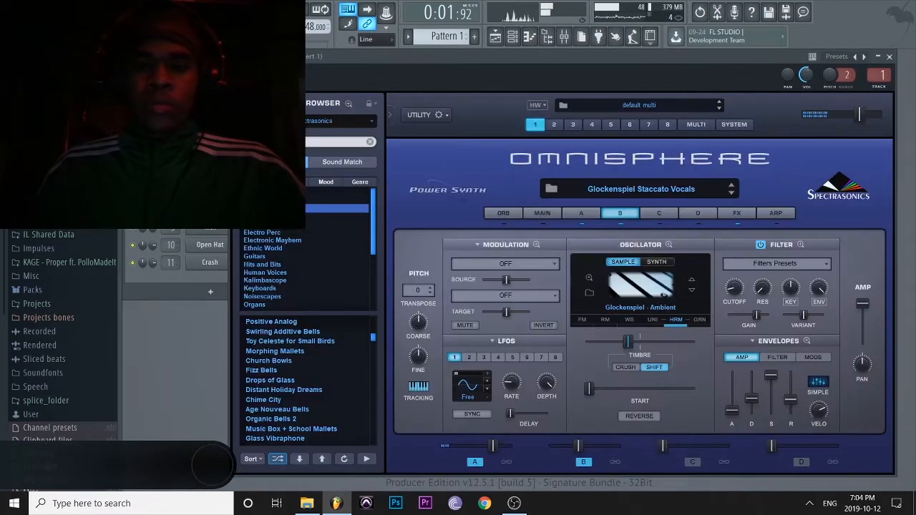
left_click(581, 213)
left_click(619, 213)
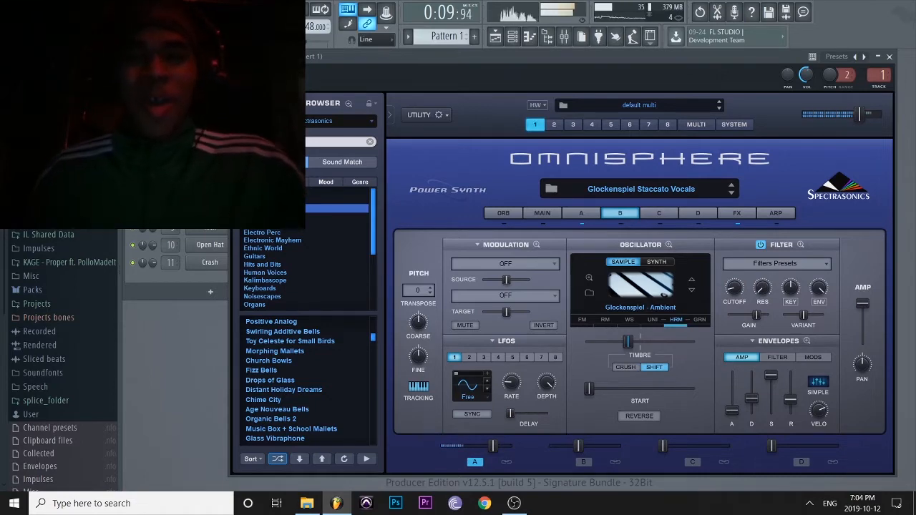
Fill every 2 steps of the hi-hat channel in the channel rack.
key("F6")
right_click(232, 135)
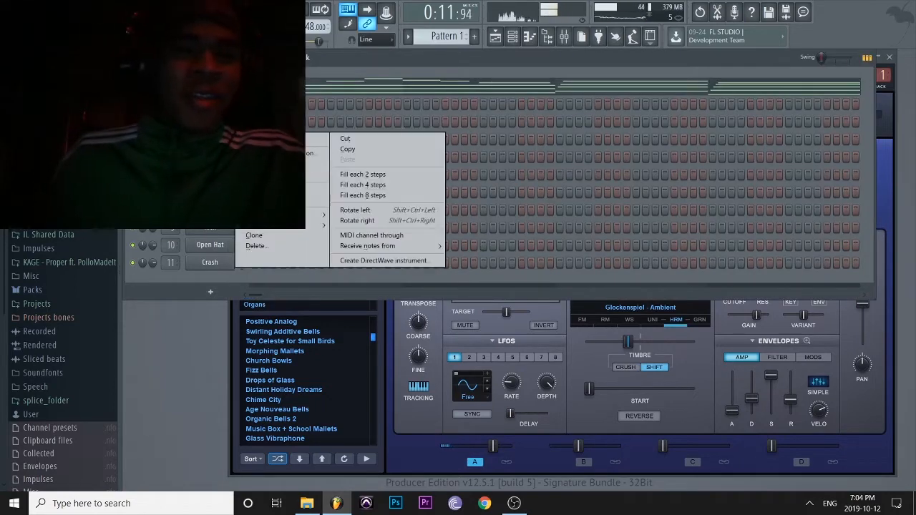
left_click(364, 175)
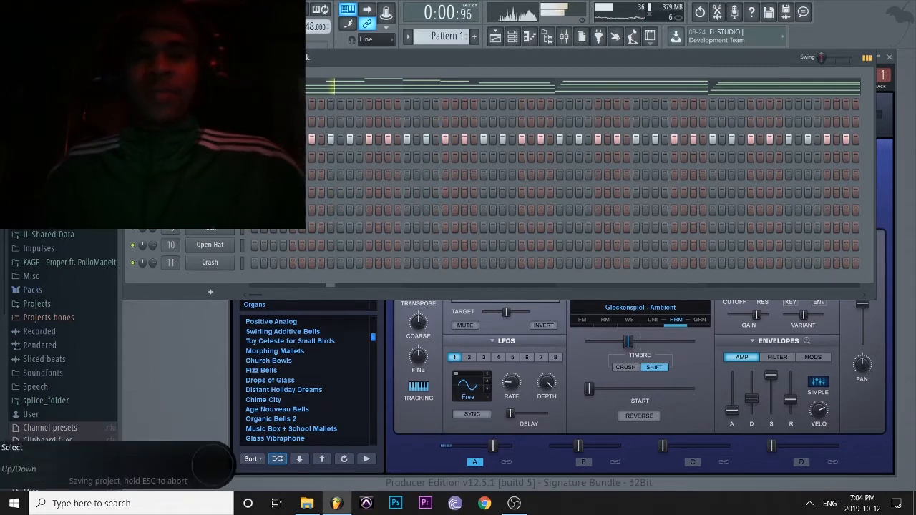
Open the hi-hat's channel settings and examine its miscellaneous and sample settings.
left_click(210, 139)
left_click(300, 229)
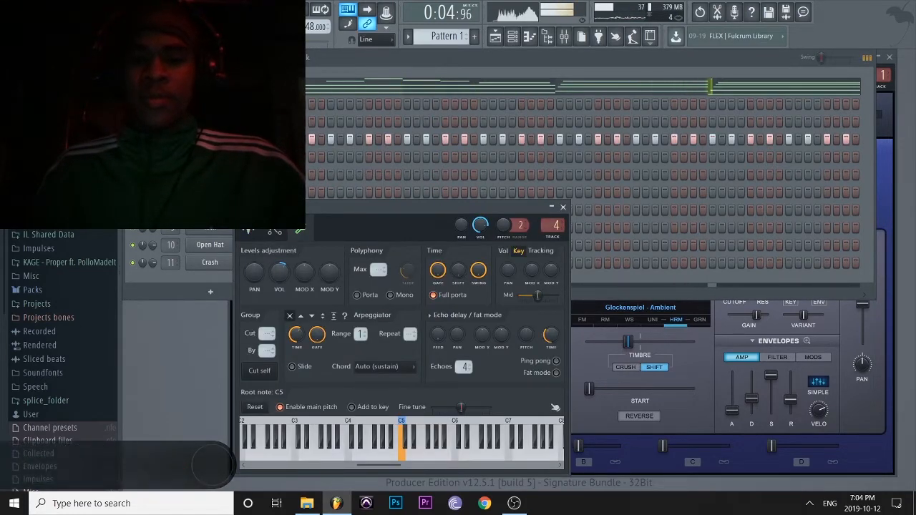
left_click(248, 230)
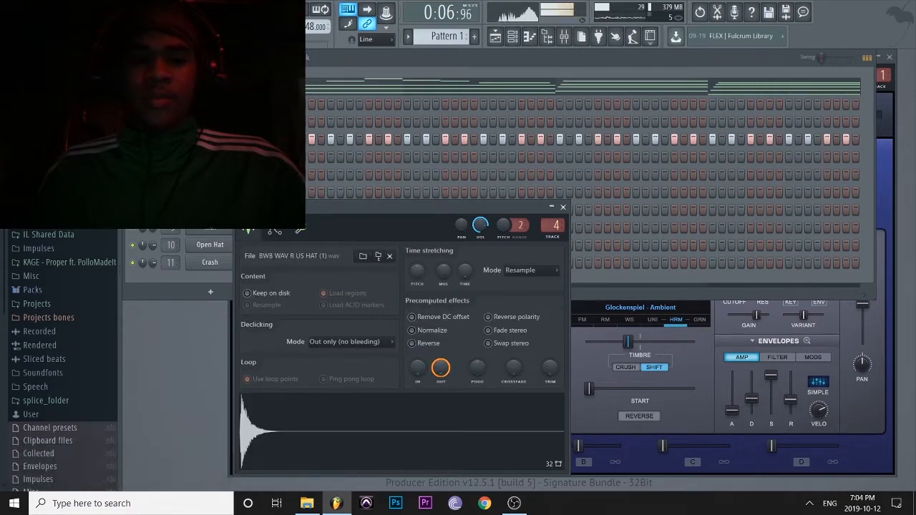
Place hits at steps 9, 25, 41 and 57 on the clap channel and the channel below it, and save the project.
key("ctrl+s")
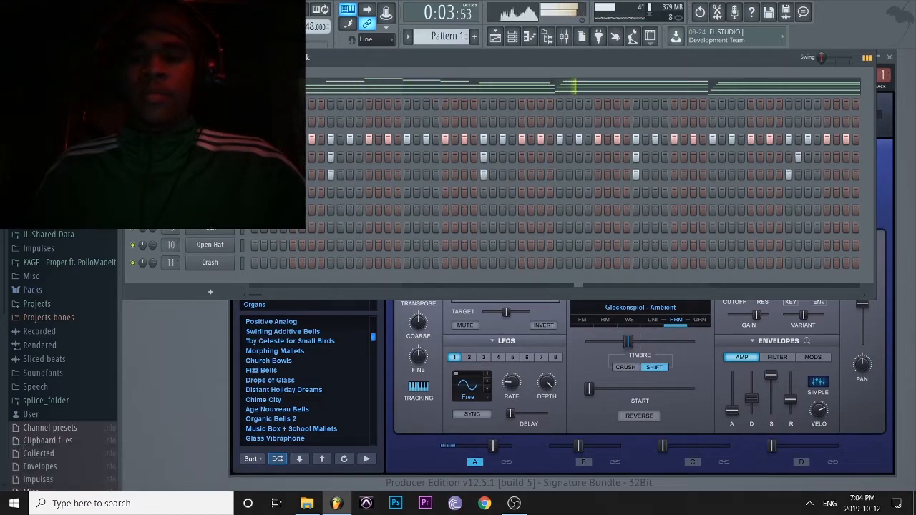
key("ctrl+s")
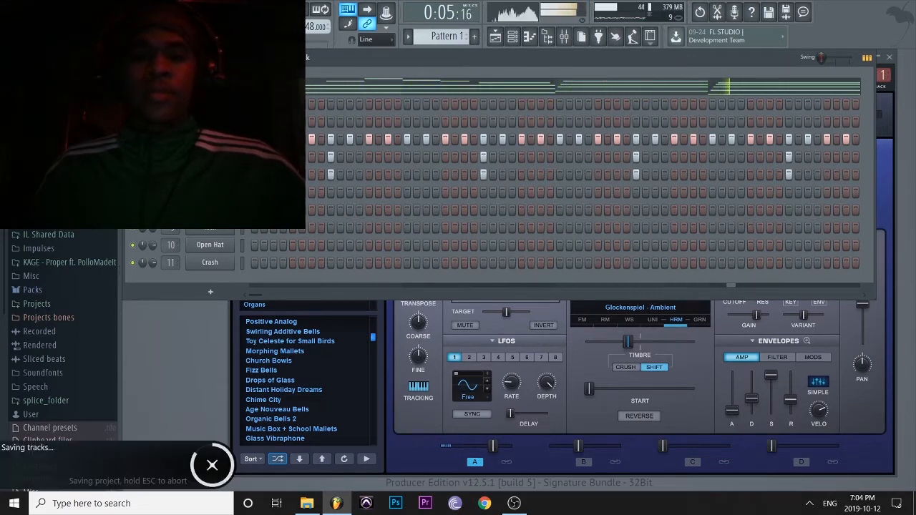
Duplicate the clap notes into bars 5 to 8 in the clap's piano roll, deselect them and close it.
right_click(212, 157)
left_click(253, 156)
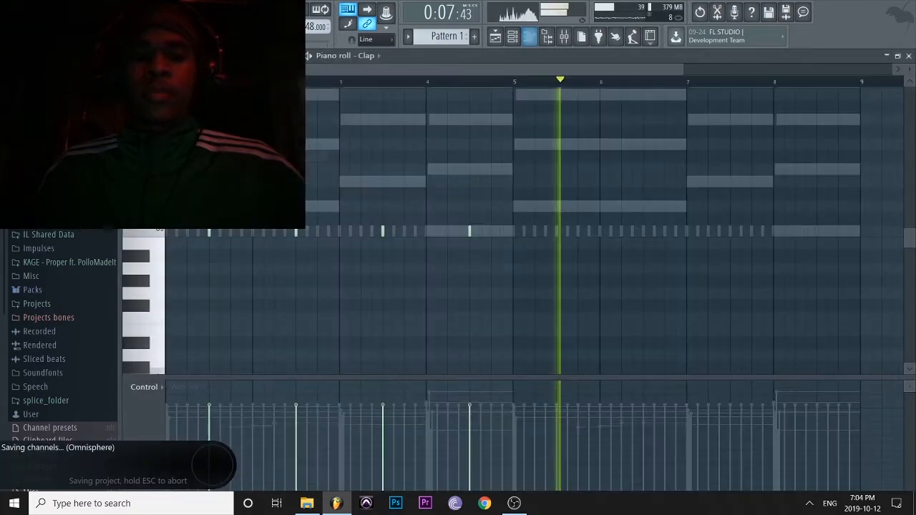
key("ctrl+a")
key("ctrl+b")
key("ctrl+d")
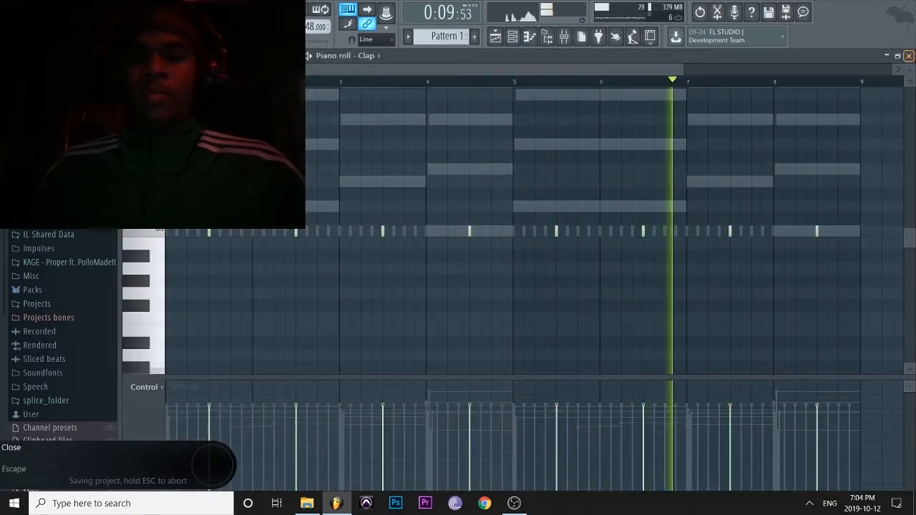
left_click(909, 55)
Open the clap's envelope settings and toggle Use envelope.
left_click(211, 157)
left_click(214, 164)
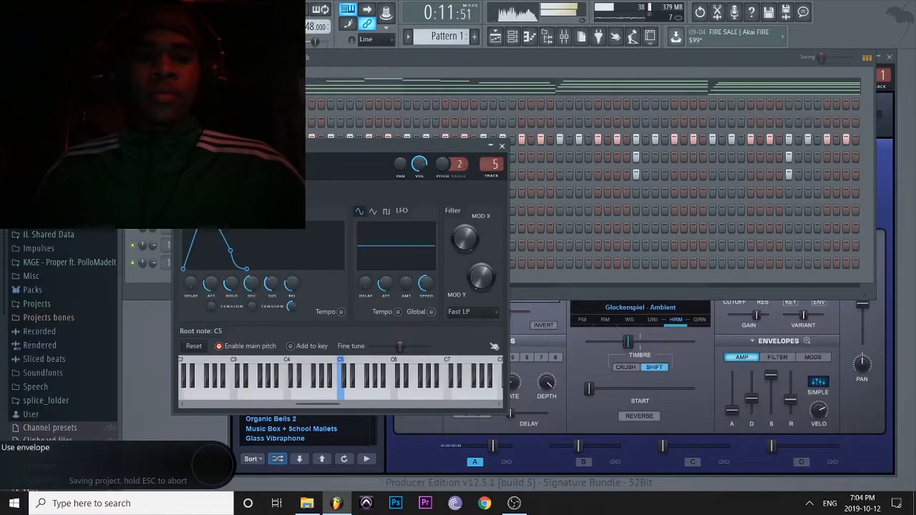
left_click(233, 164)
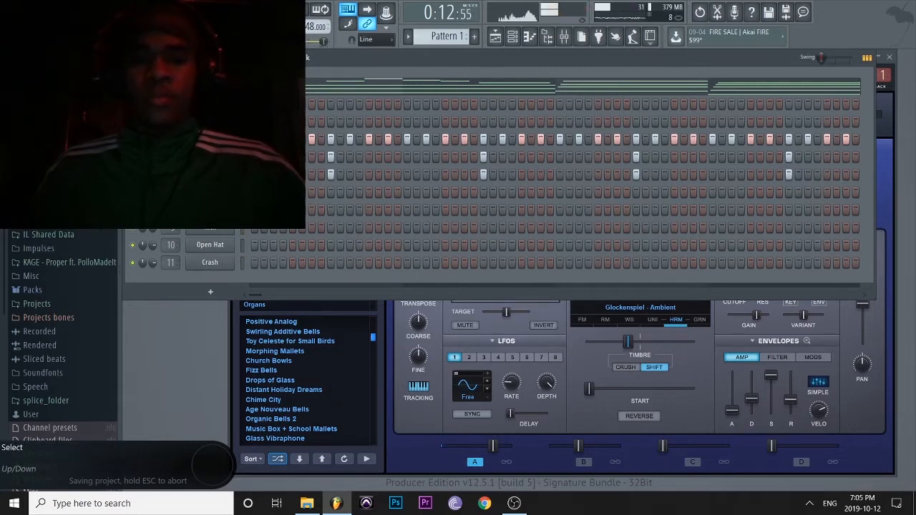
Clone the Omnisphere channel together with its notes and save the project.
right_click(211, 85)
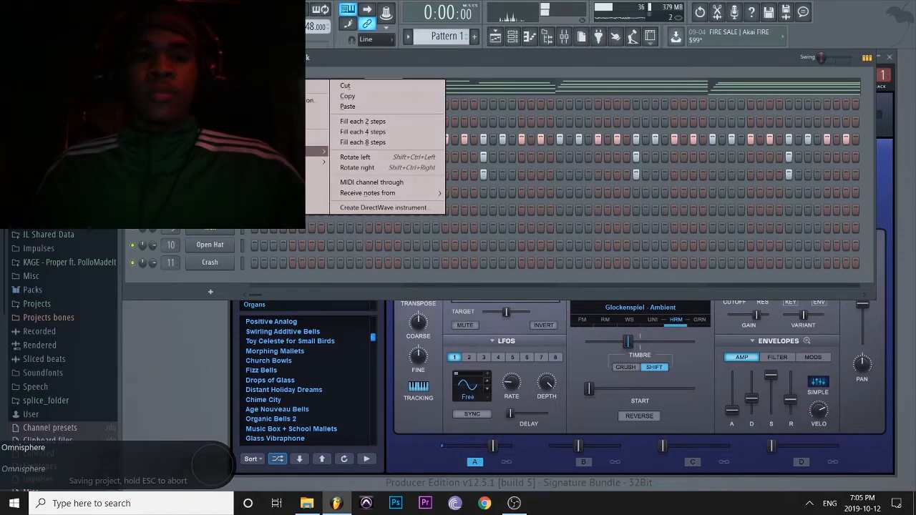
left_click(243, 172)
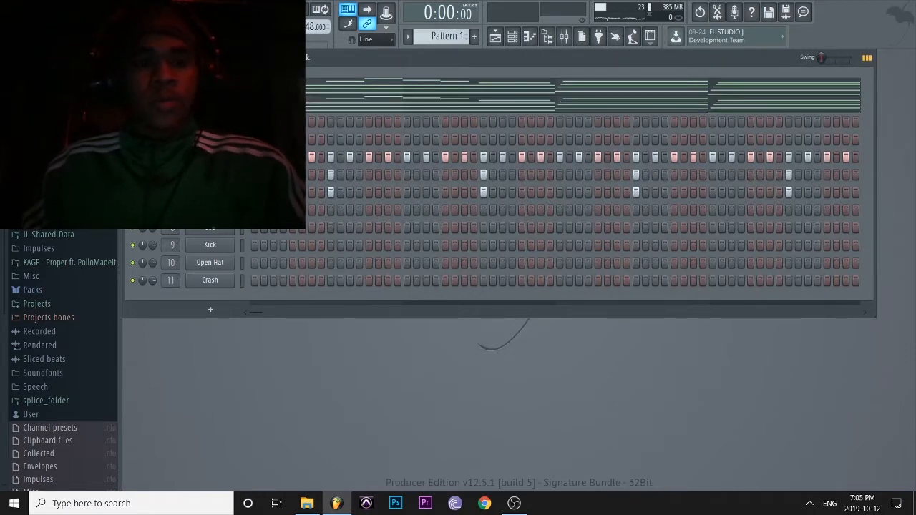
key("ctrl+s")
Select Insert 2 in the mixer, route the cloned Omnisphere channel to it and close the mixer.
key("F9")
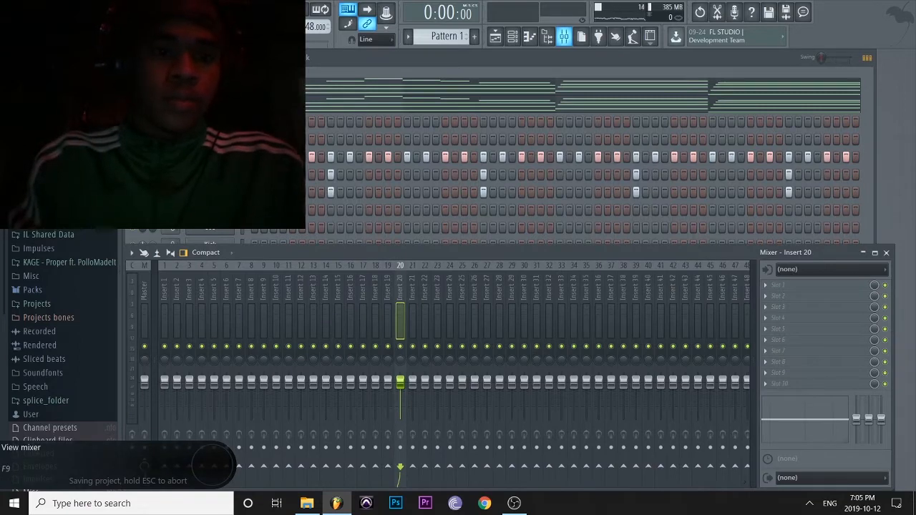
scroll(441, 372, "down", 20)
key("Right")
key("Right")
key("Right")
key("Right")
key("Right")
key("Right")
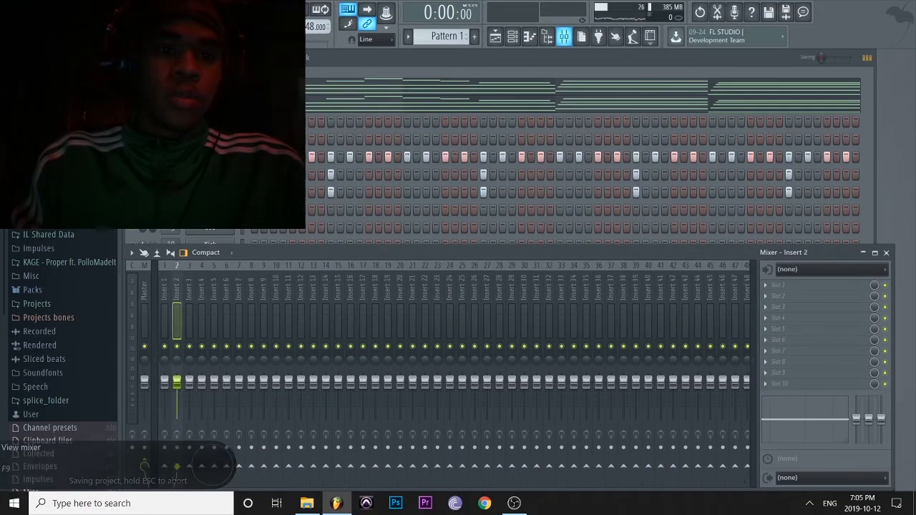
left_click(863, 252)
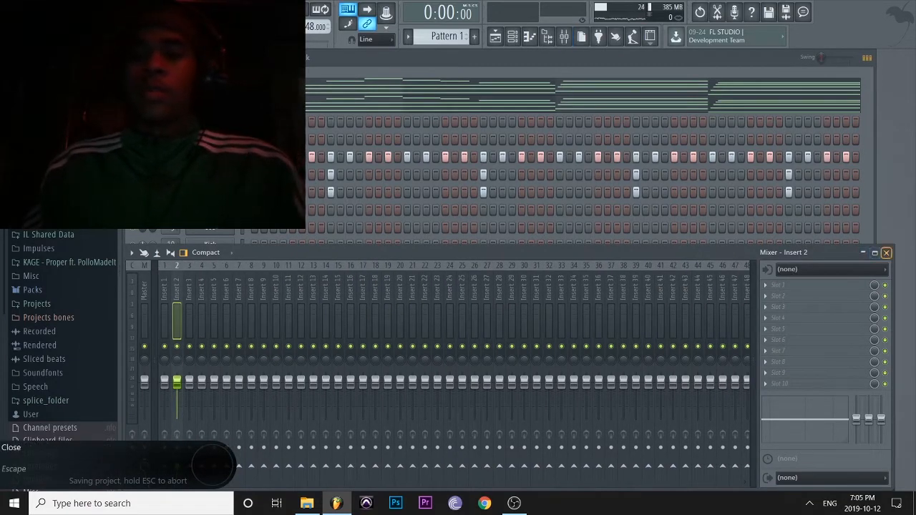
left_click(886, 253)
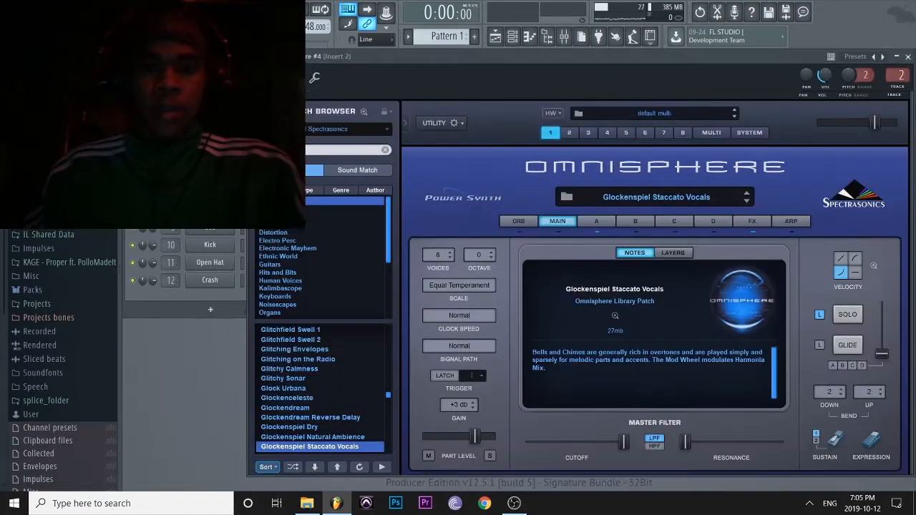
Browse the bell patches in the cloned Omnisphere and load Delish Bells.
left_click(337, 208)
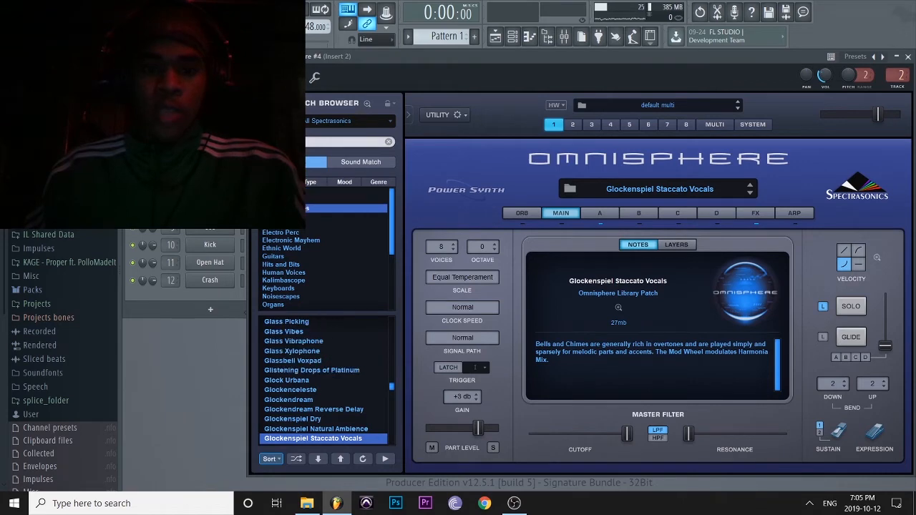
scroll(323, 380, "up", 10)
left_click(301, 351)
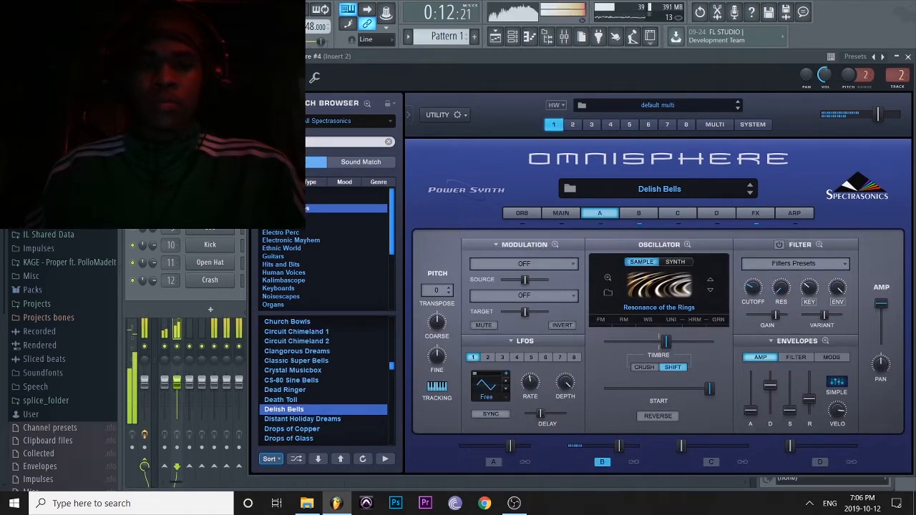
Delete the short top-melody notes from the cloned Omnisphere's piano roll and save the project.
key("F6")
key("F7")
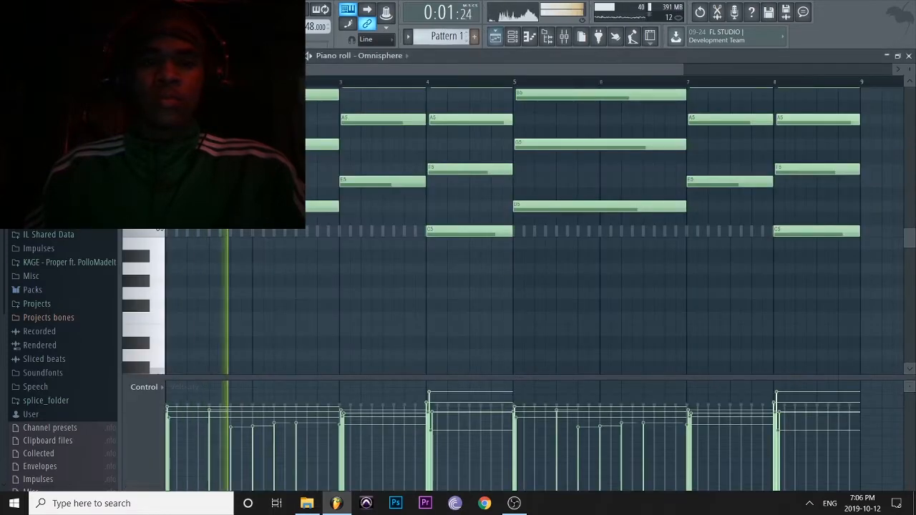
key("F6")
key("F7")
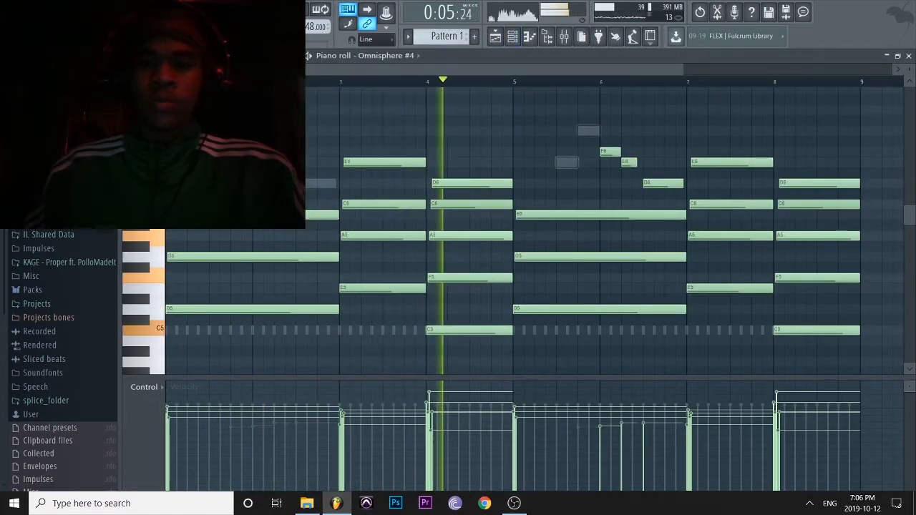
key("ctrl+s")
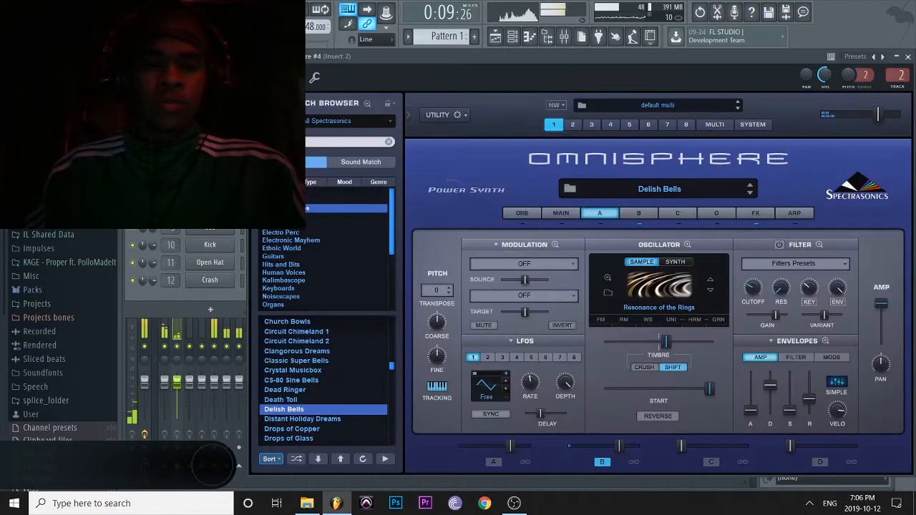
Load the Drops of Glass patch in the cloned Omnisphere, close its window and save the project.
key("Down")
key("Down")
key("Down")
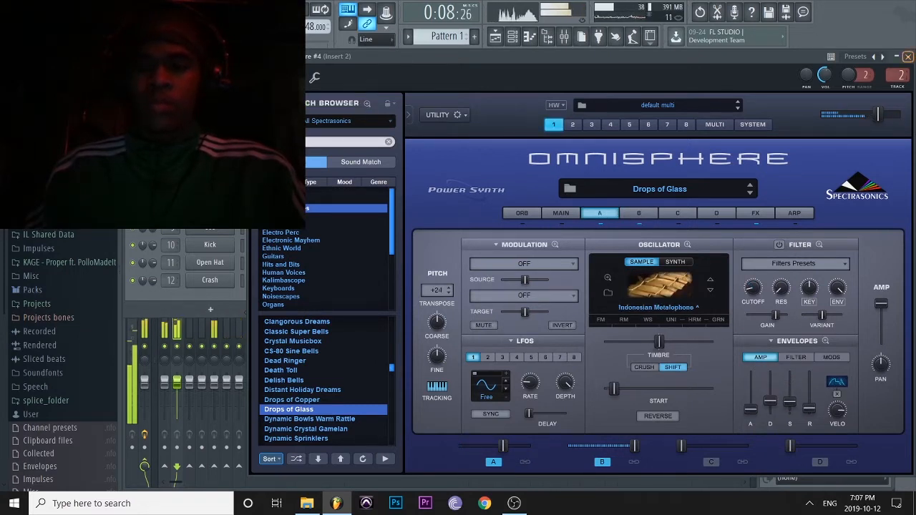
left_click(908, 57)
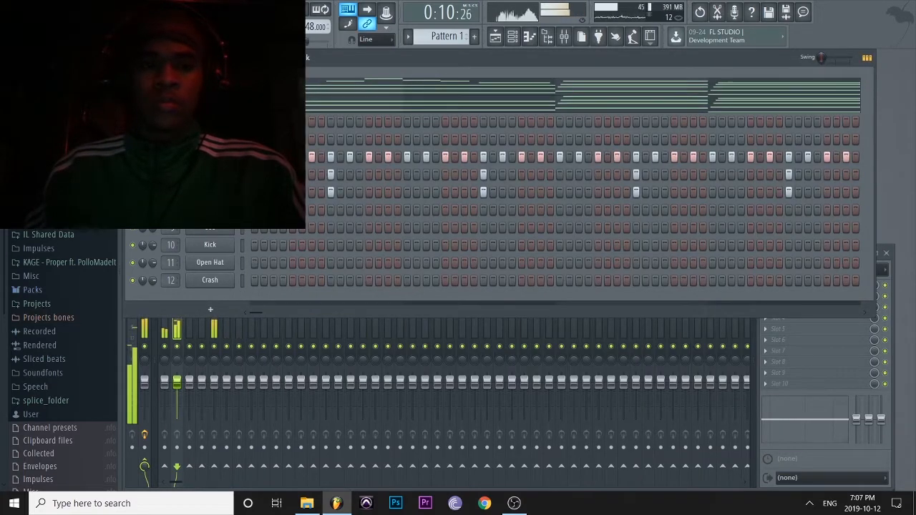
key("ctrl+s")
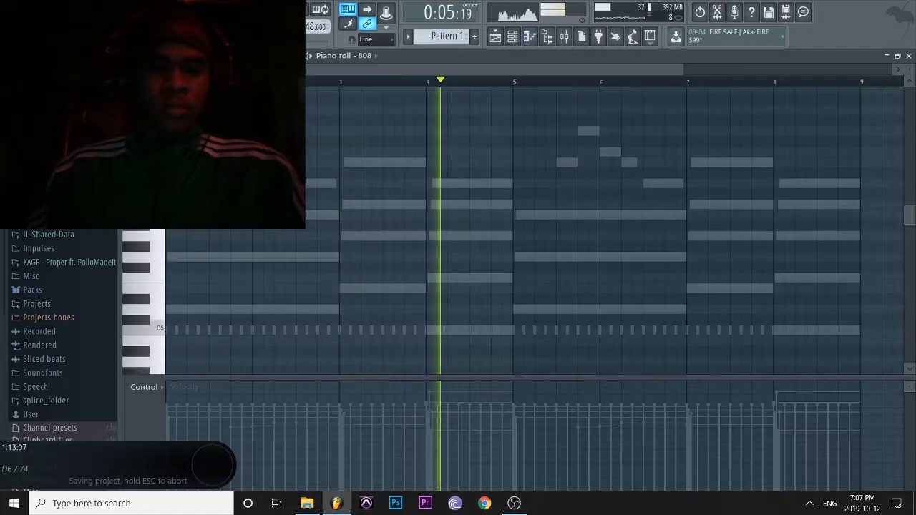
Place two short D5 notes in bar 1 of the 808's piano roll.
key("space")
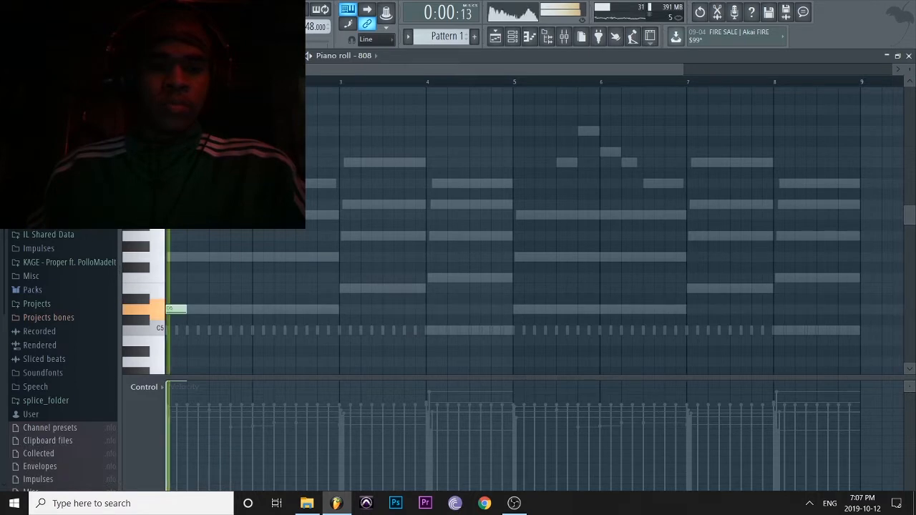
left_click(214, 309)
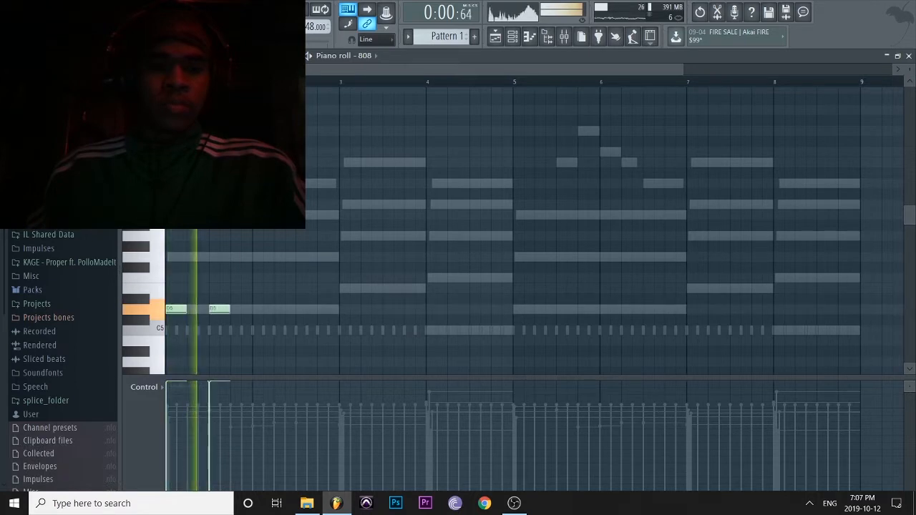
key("space")
Try transposing the two 808 notes up three semitones to F5.
key("ctrl+a")
key("space")
key("shift+Up")
key("shift+Up")
key("shift+Up")
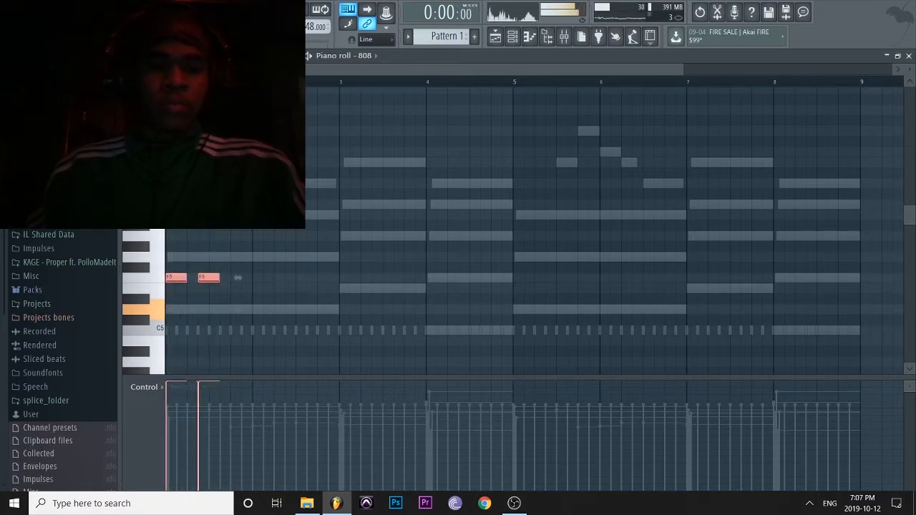
key("space")
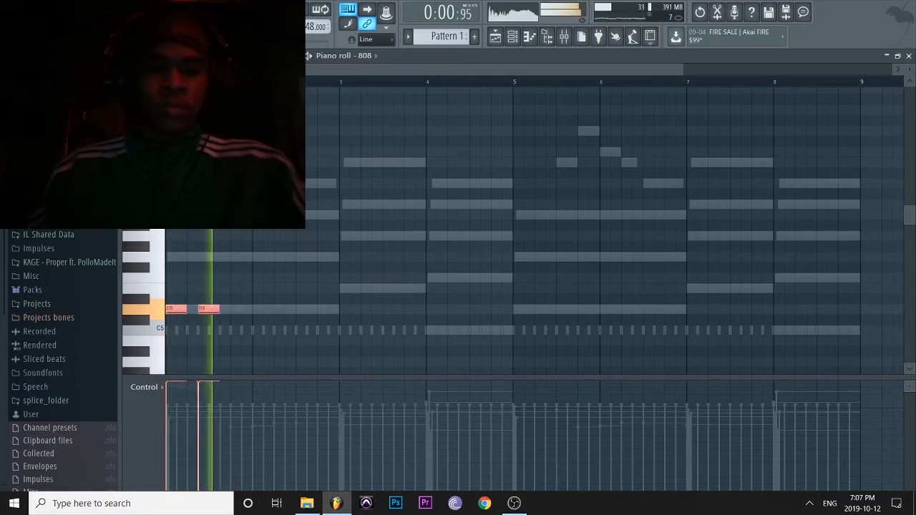
Add a D5 note in bar 2, two E5 notes in bar 3 and two F5 notes in bar 4 of the 808.
left_click(280, 309)
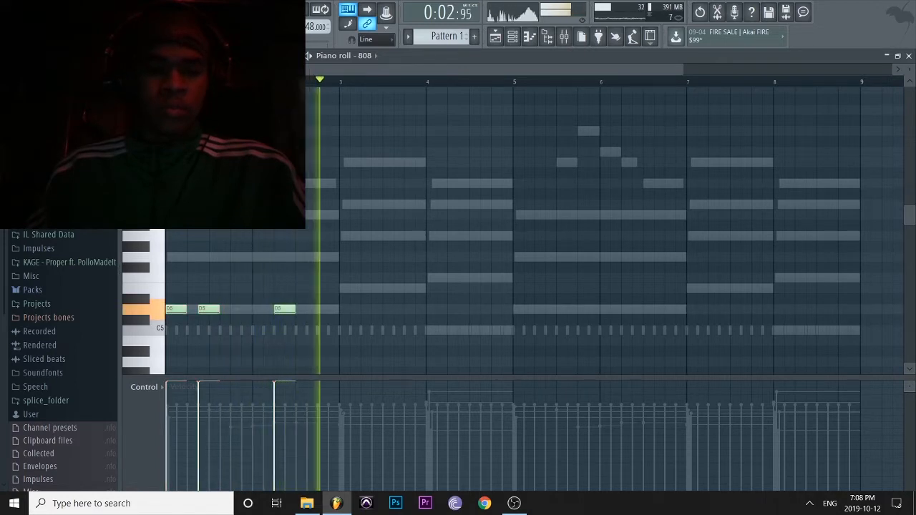
left_click(345, 288)
left_click(377, 288)
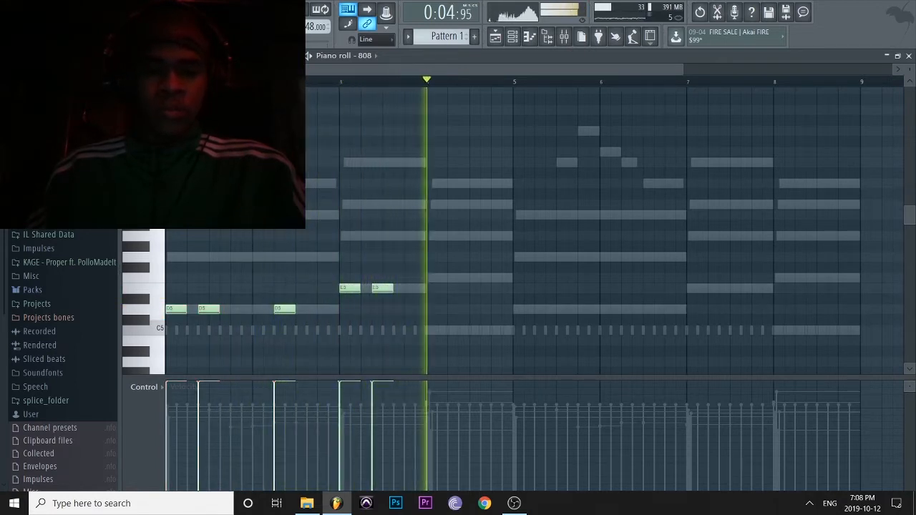
key("v")
key("v")
key("space")
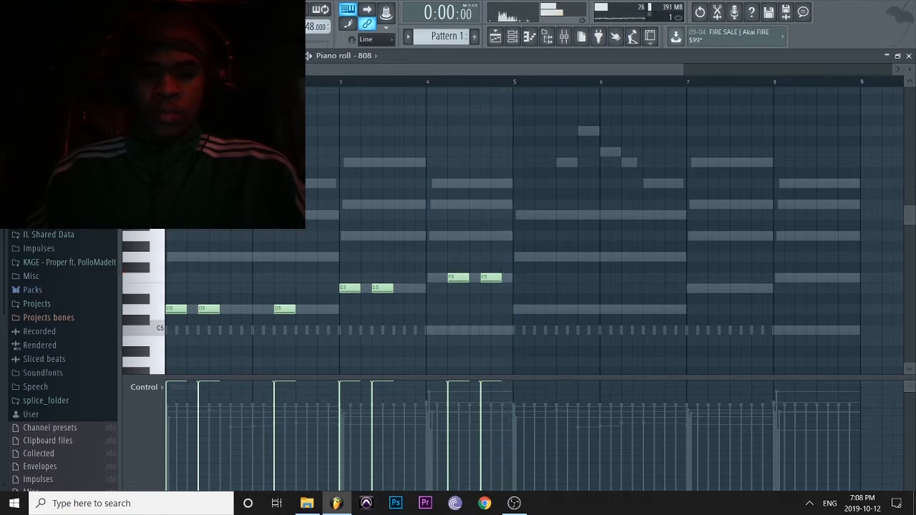
Duplicate the first four bars of 808 notes into bars 5 to 8 and save the project.
left_click_drag(682, 69, 702, 69)
left_click_drag(502, 82, 168, 82)
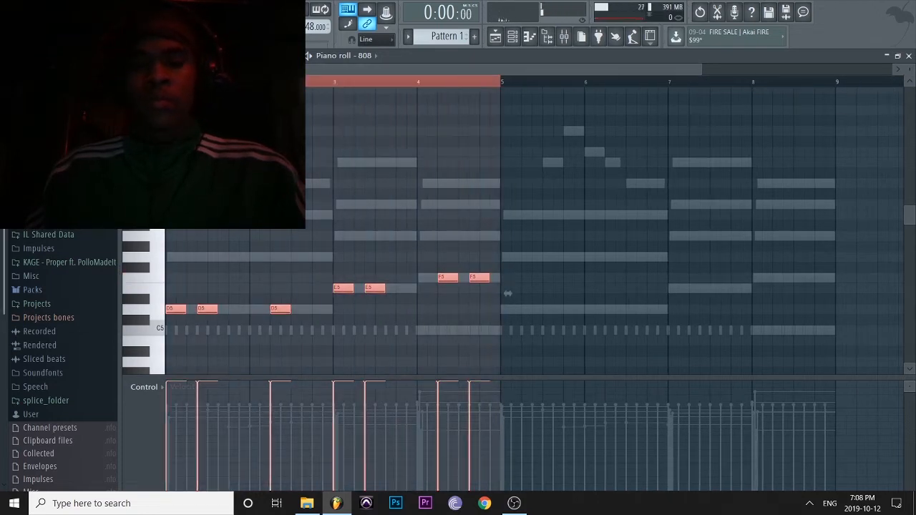
key("ctrl+b")
right_click(509, 292, "ctrl")
key("ctrl+s")
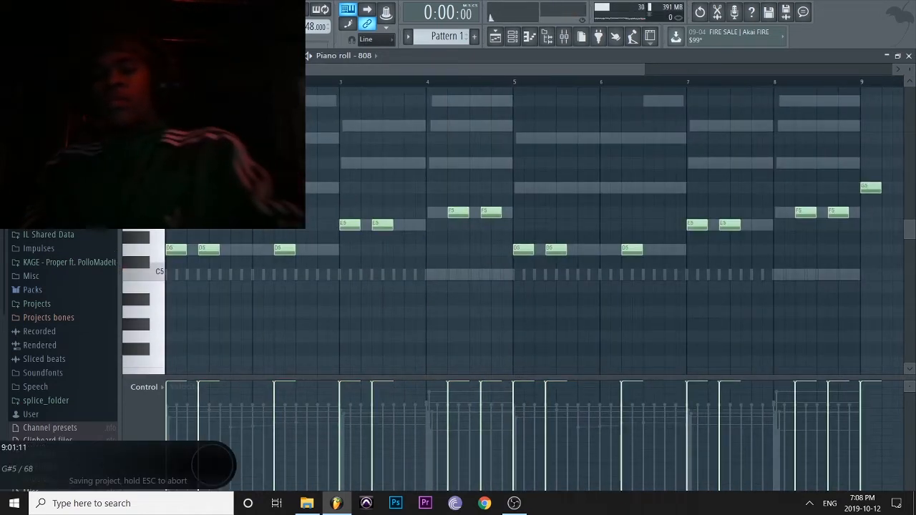
Apply quick legato so each 808 note extends to the next one, and play the pattern.
key("ctrl+l")
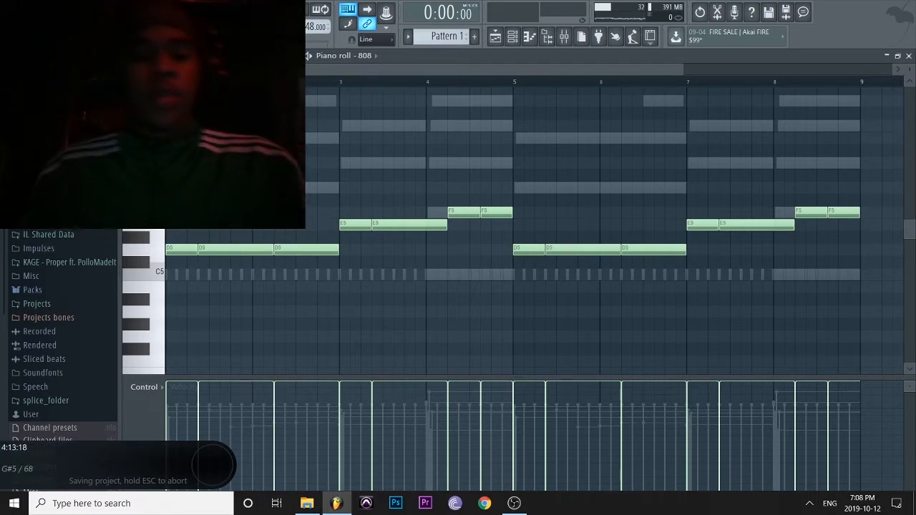
right_click(504, 152, "ctrl")
scroll(533, 229, "down", 1)
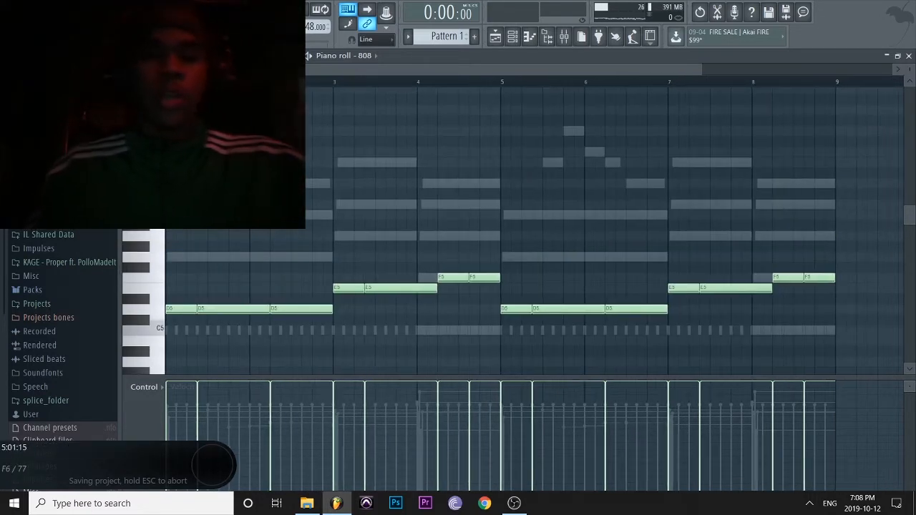
key("space")
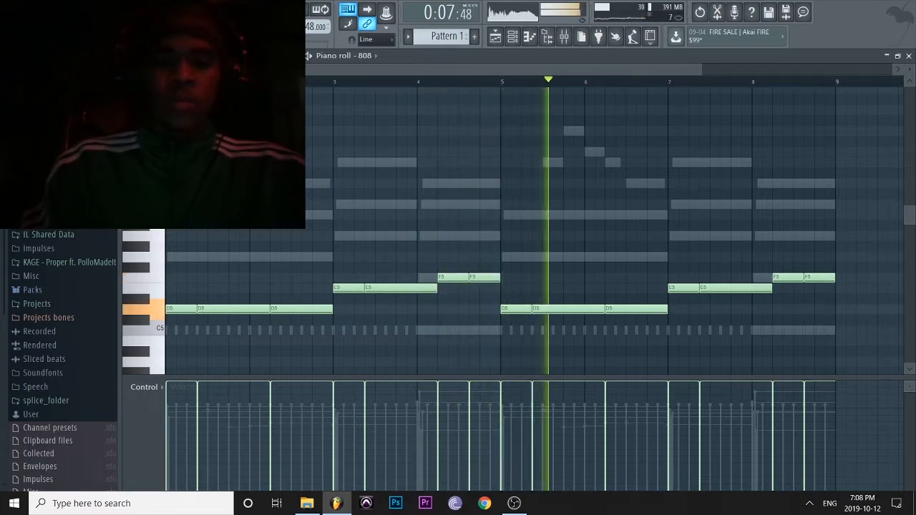
Transpose all 808 notes up five semitones so the line starts on G5, and save the project.
key("space")
key("shift+Up")
key("shift+Up")
key("shift+Up")
key("shift+Up")
key("shift+Up")
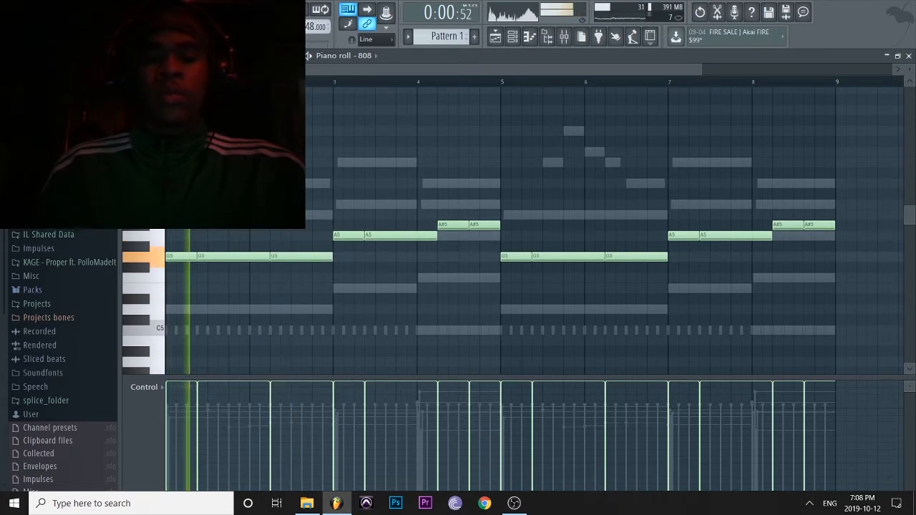
key("ctrl+s")
Add a G5 note near the end of bar 1, shorten the second A5 to end with bar 3, and save.
key("space")
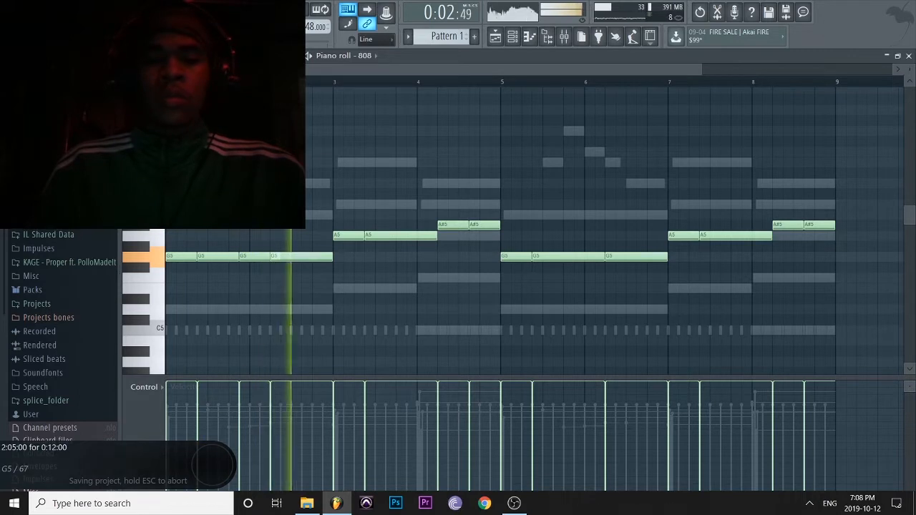
left_click(276, 256, "ctrl")
left_click_drag(277, 257, 269, 256)
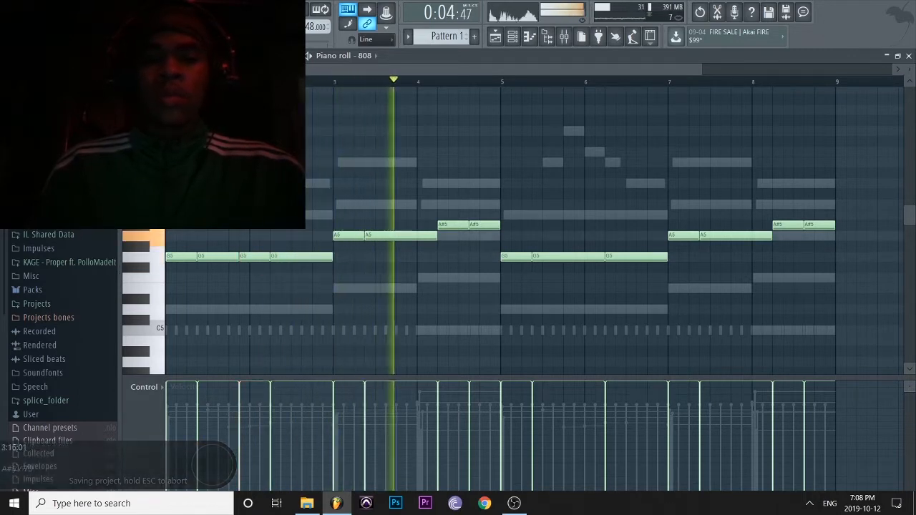
key("ctrl+s")
key("space")
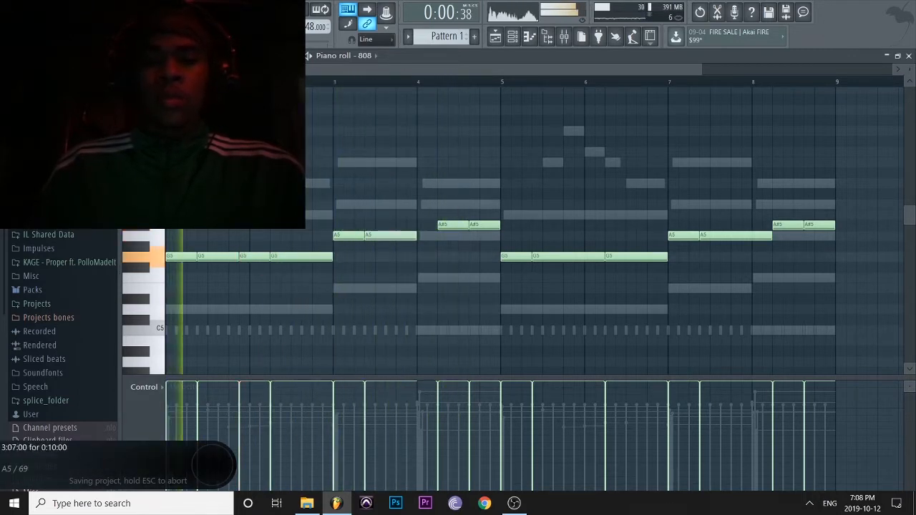
Move bar 4's two A#5 notes to F5 at the bar's start and shorten the second A5 in bar 3.
left_click_drag(436, 217, 462, 284)
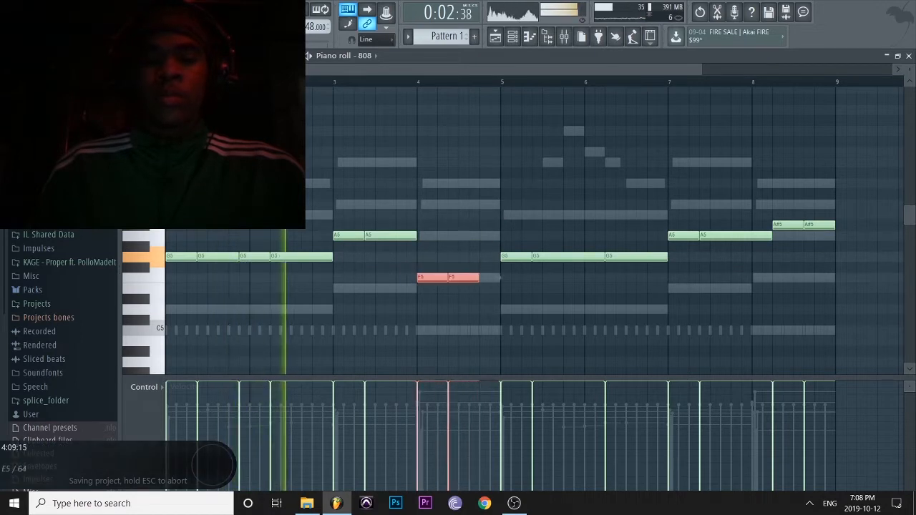
left_click(460, 289, "ctrl")
left_click_drag(415, 236, 396, 236)
key("space")
key("space")
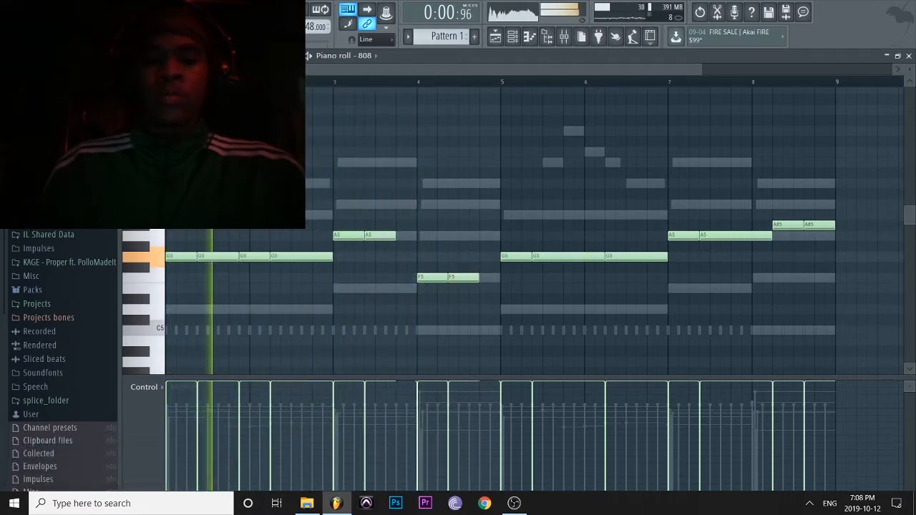
Add an E5 at the end of bar 3, shift bar 4's F5 notes slightly later and close the gaps with legato.
mouse_move(431, 278)
left_mouse_down()
mouse_move(409, 288)
mouse_move(441, 278)
left_mouse_up()
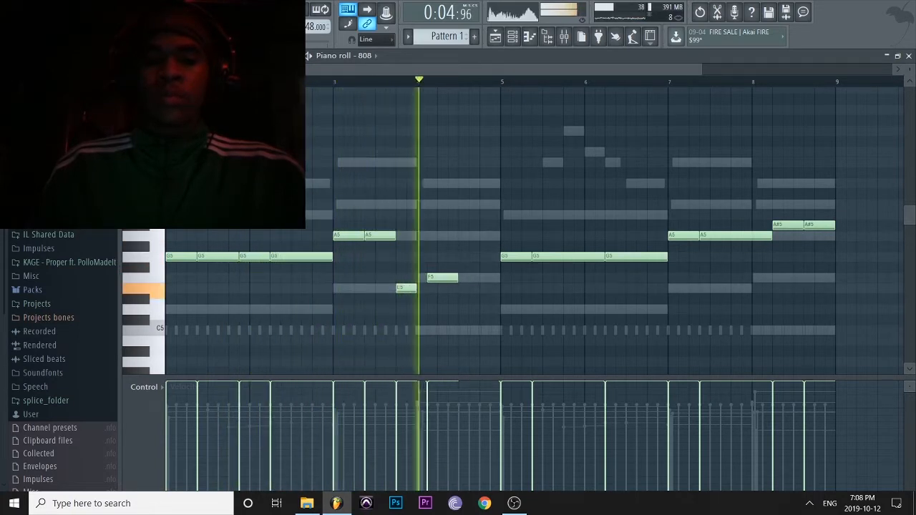
left_click(464, 277)
left_click(506, 288)
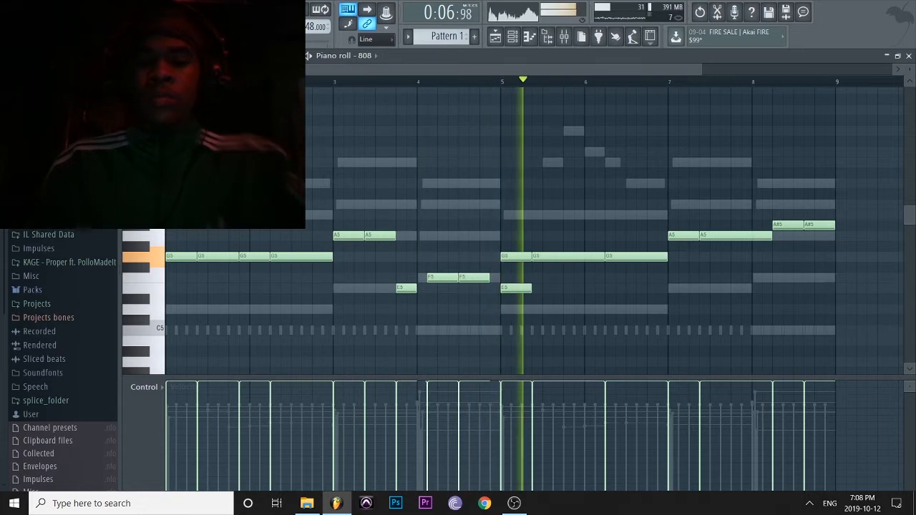
key("ctrl+l")
Replace the 808 notes in bars 5 to 8 with a duplicate of bars 1 to 4 and save.
right_click(515, 287)
right_click(516, 256)
right_click(683, 236)
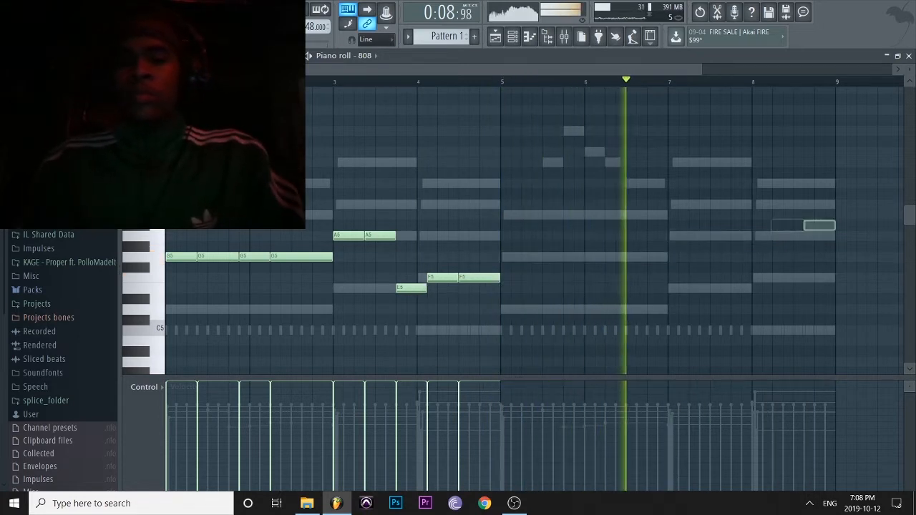
key("ctrl+b")
key("ctrl+s")
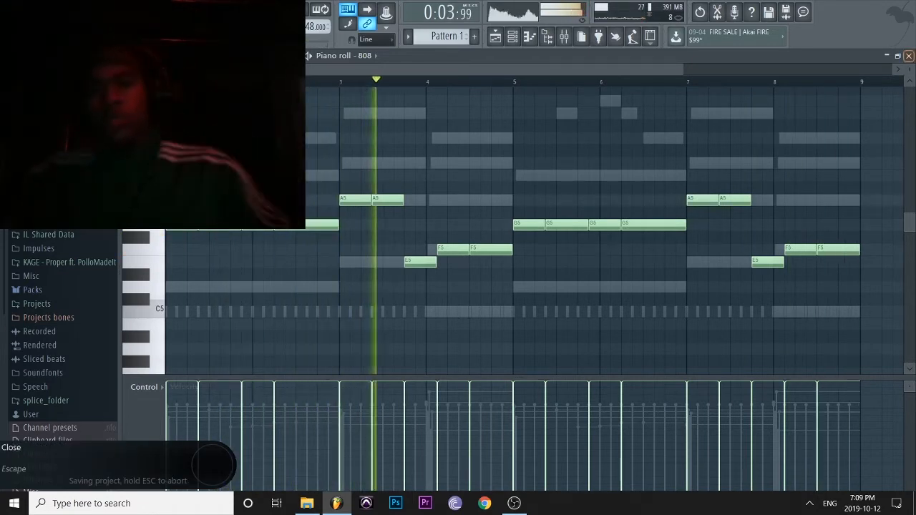
Close and reopen the 808's piano roll and play the pattern from bar 3.
left_click(908, 55)
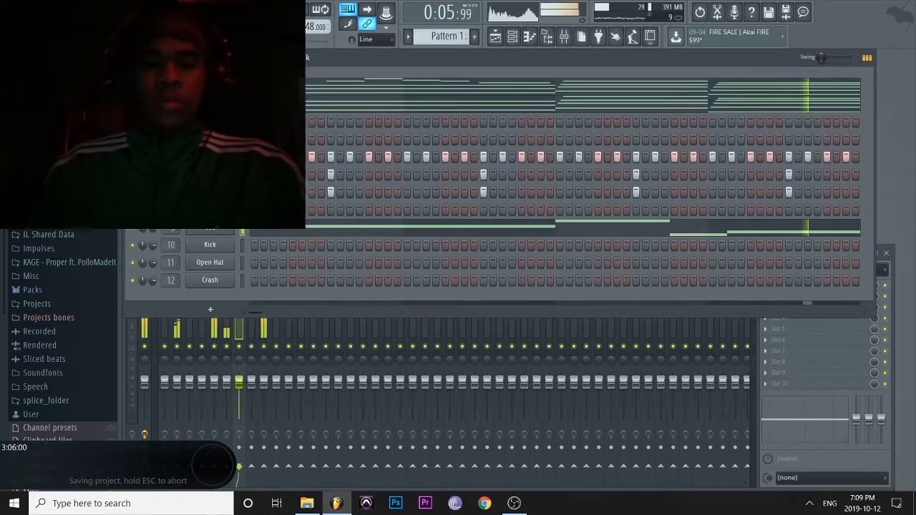
left_click(608, 228)
key("space")
key("space")
left_click(360, 81)
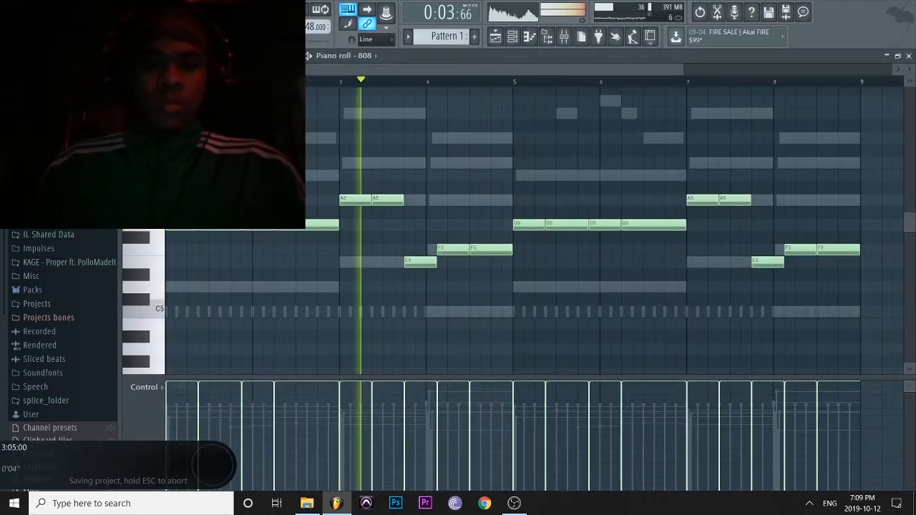
key("space")
Try starting bar 4's F5 notes later with a longer E5 before them, and undo these edits.
left_click_drag(452, 249, 511, 249)
left_click_drag(435, 262, 445, 262)
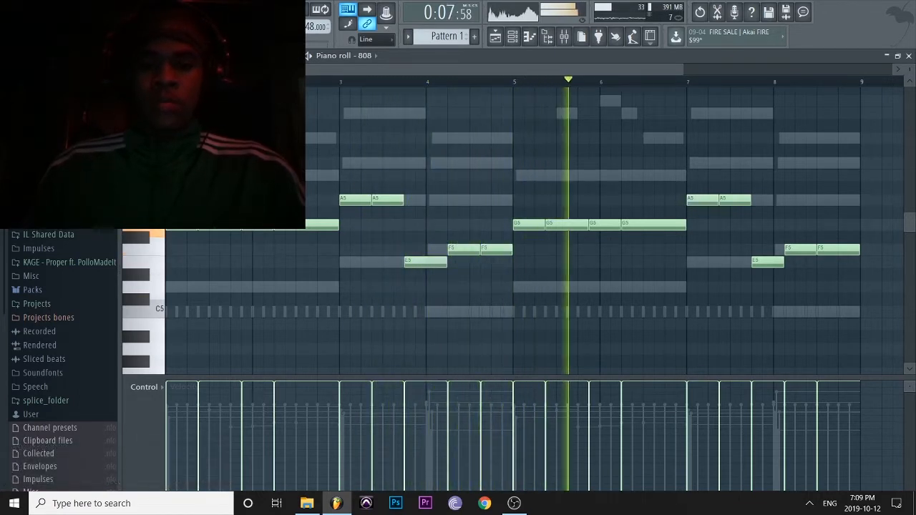
key("ctrl+alt+z")
key("ctrl+alt+z")
key("ctrl+alt+z")
key("ctrl+alt+z")
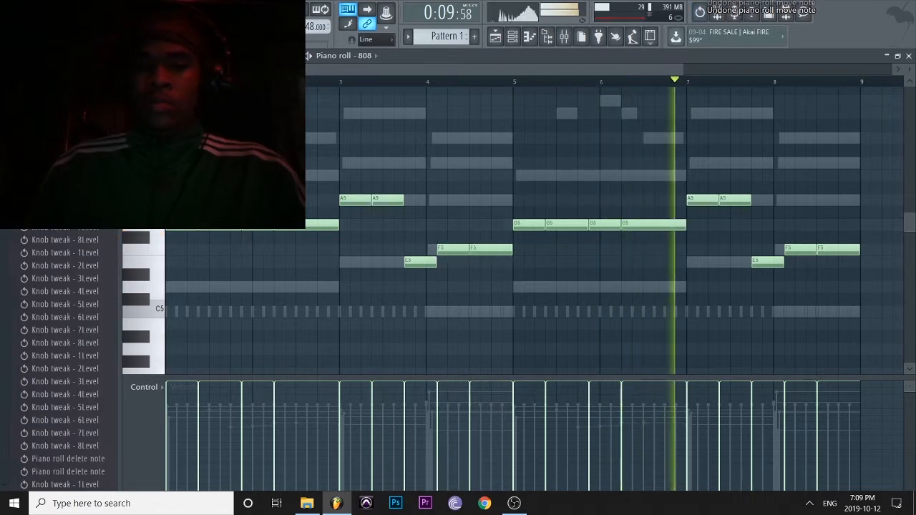
Shift bar 8's two F5 notes to start on the second beat and extend the preceding E5 up to them.
left_click_drag(801, 249, 858, 249)
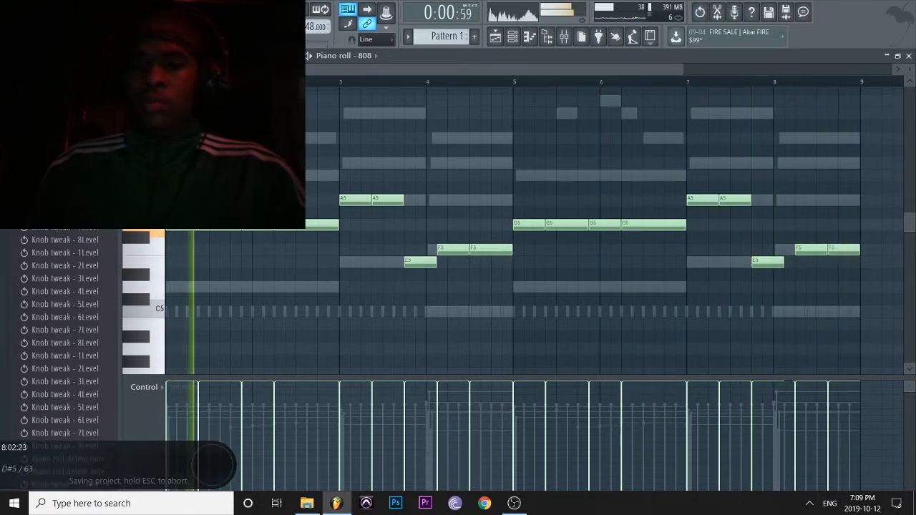
left_click(786, 271)
right_click(787, 272)
left_click_drag(783, 262, 794, 262)
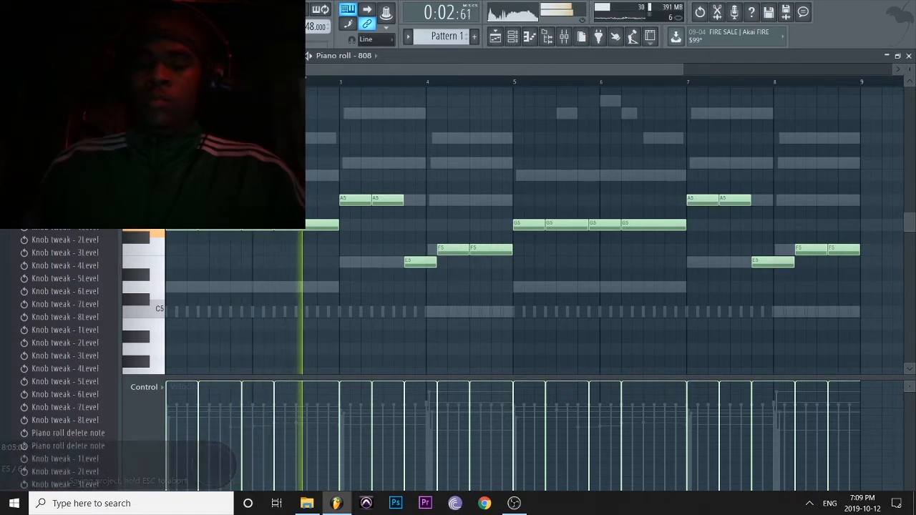
Transpose all 808 notes up one octave and save the project.
key("ctrl+Up")
key("ctrl+s")
scroll(501, 229, "up", 4)
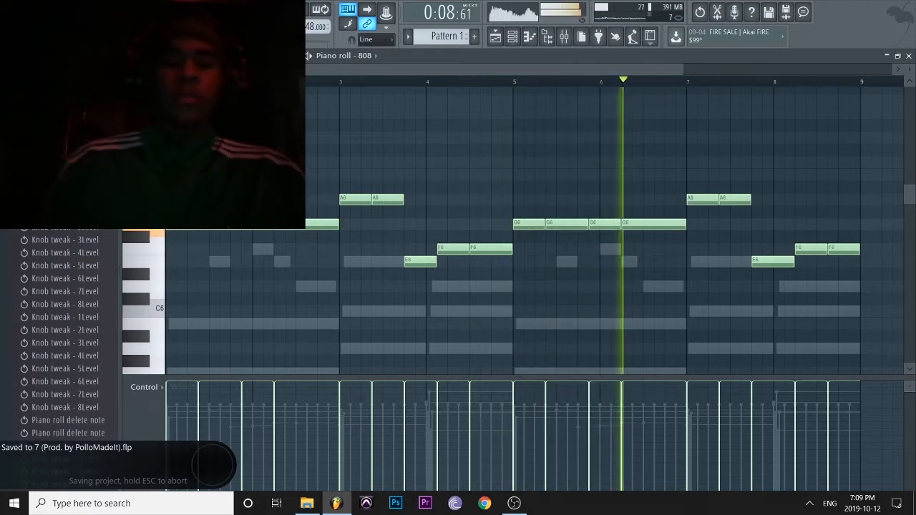
Copy all the 808 notes and paste the duplicates one octave lower.
key("ctrl+a")
key("ctrl+c")
key("ctrl+v")
key("ctrl+Down")
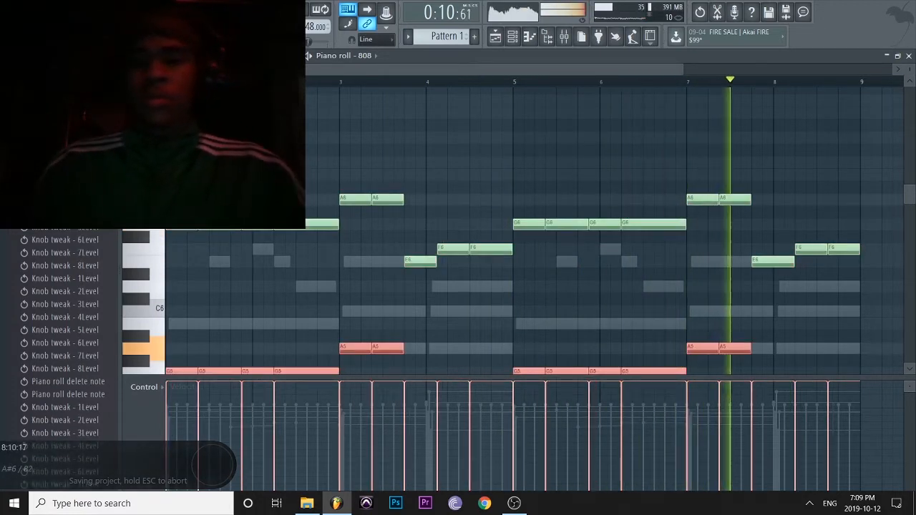
scroll(877, 300, "down", 2)
scroll(877, 300, "down", 1)
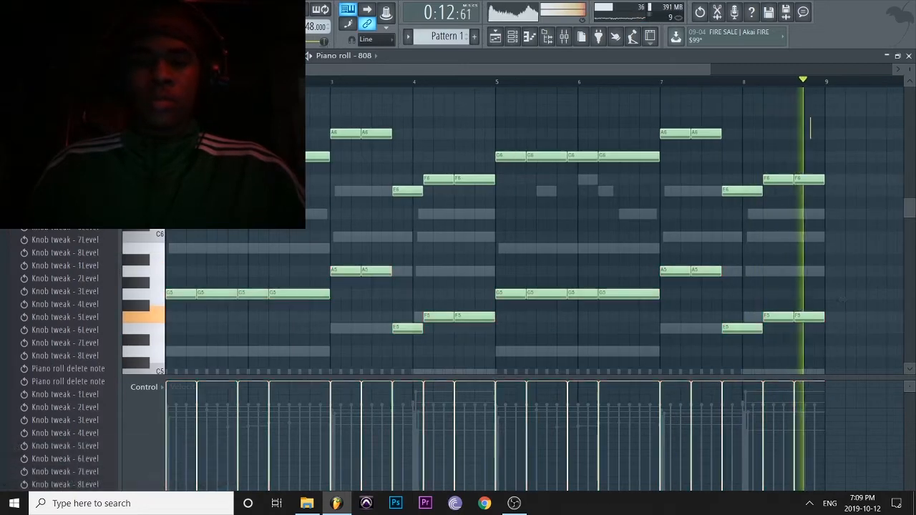
Delete the upper-octave set of 808 notes, keeping the lower copies, and save the project.
left_click_drag(809, 236, 172, 118)
key("Delete")
key("ctrl+s")
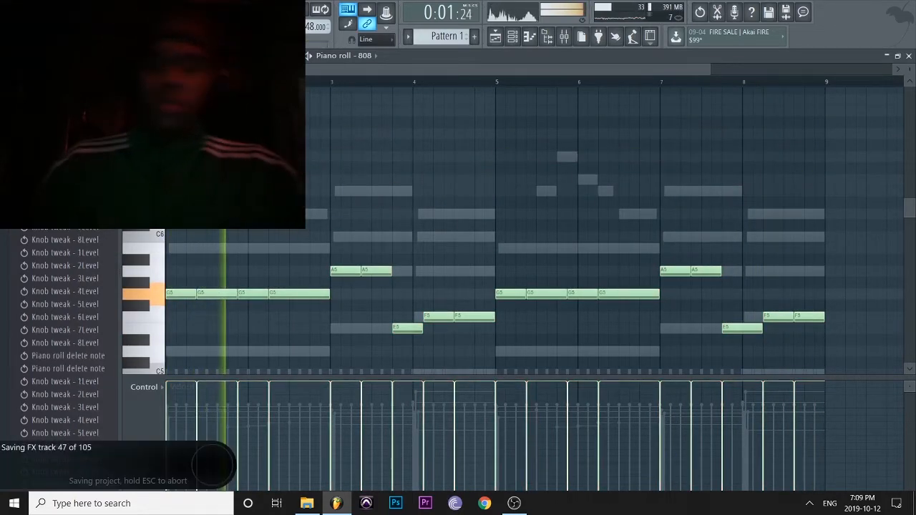
Shorten bar 5's second G5 note in the 808 and fill the gap after it with a short D5 note.
scroll(515, 229, "down", 2)
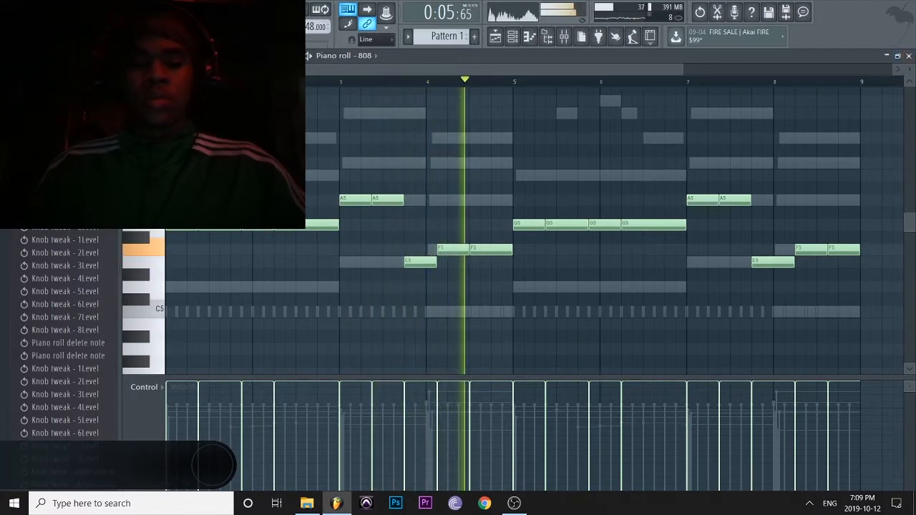
left_click_drag(627, 225, 575, 226)
key("ctrl+z")
key("ctrl+s")
key("space")
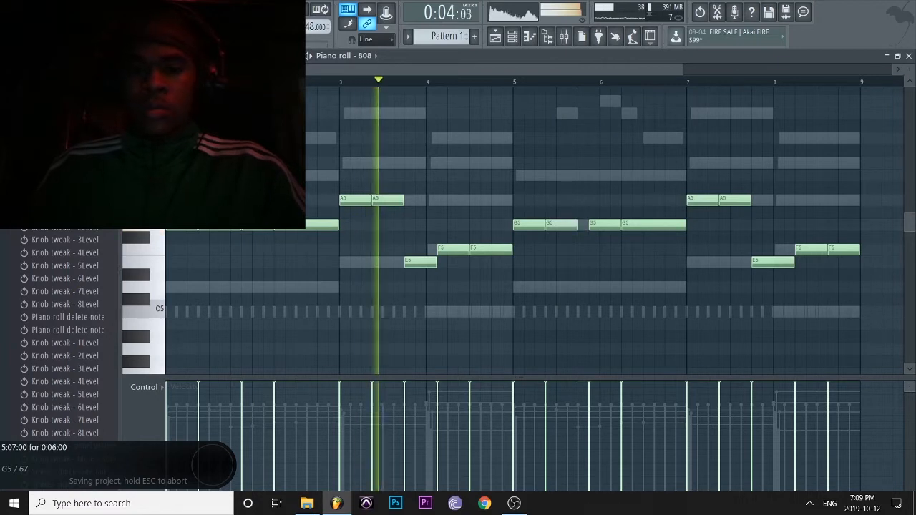
left_click(582, 286)
left_click_drag(607, 287, 597, 286)
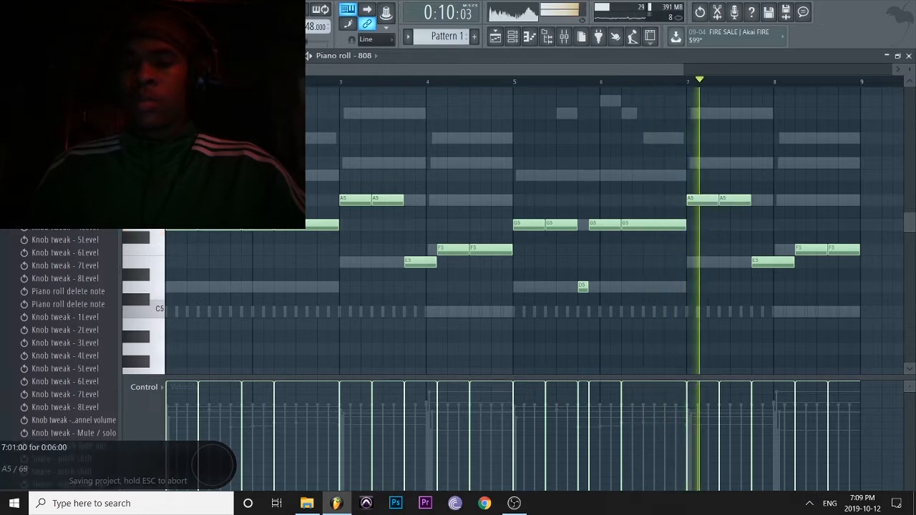
Rework bar 7's A5 notes into two short notes followed by a longer one, and shorten the following E5.
left_click_drag(717, 200, 749, 200)
left_click(702, 200)
left_click(712, 200)
right_click(731, 200)
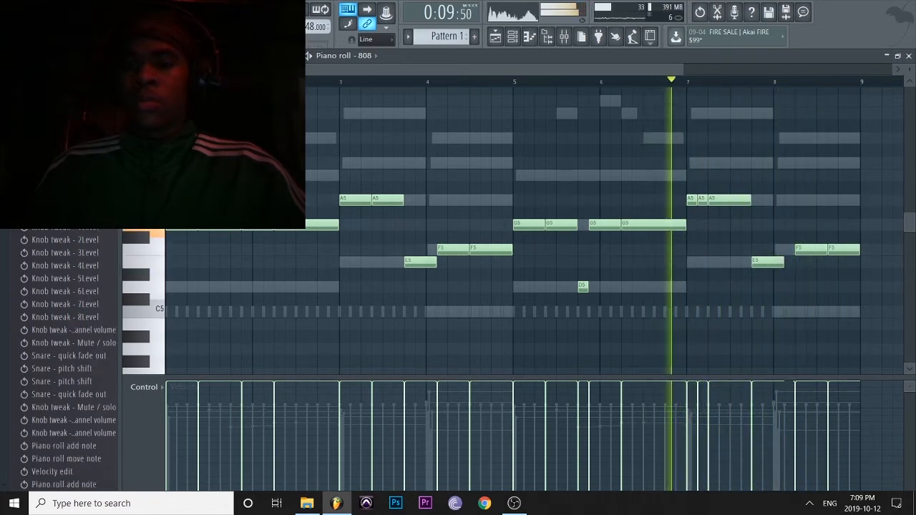
Add a short C5 note just before bar 8's first F5 in the 808 and save the project.
left_click(789, 312)
left_click_drag(814, 311, 793, 312)
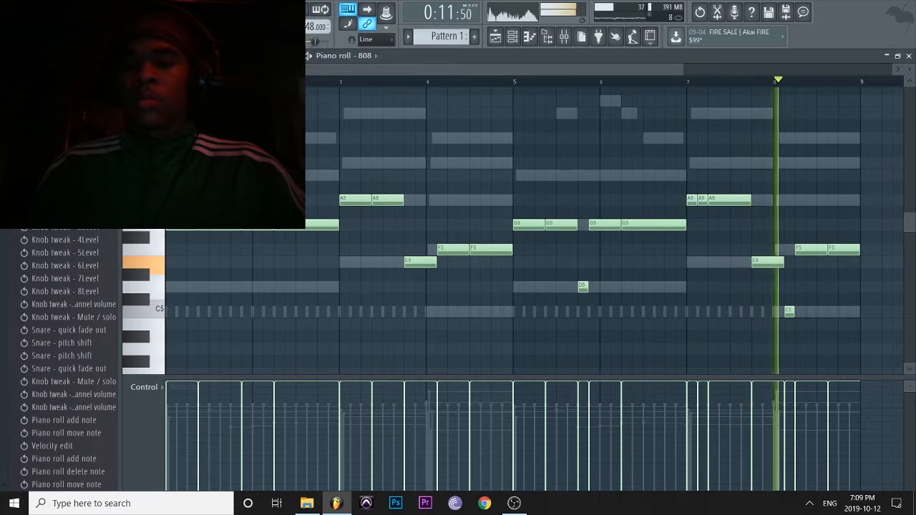
key("ctrl+s")
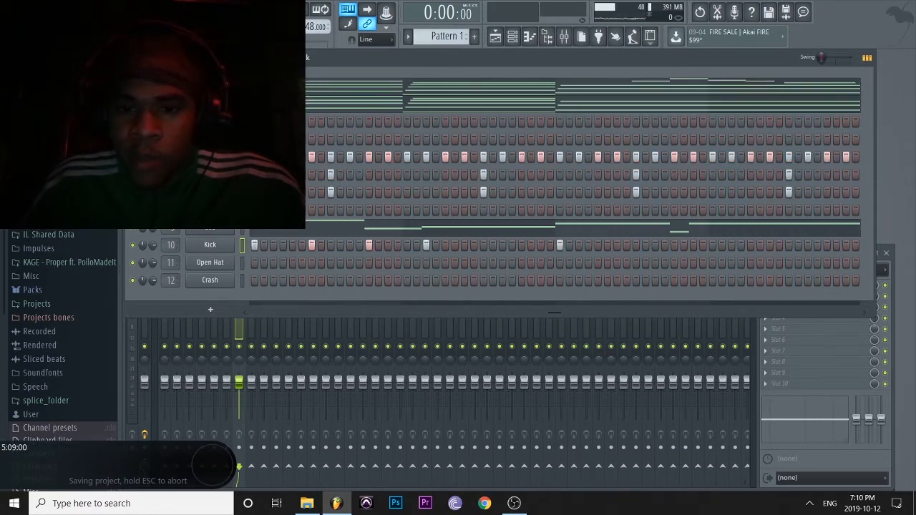
Open the Kick's piano roll, duplicate the kicks of bars 1 to 4 into bars 5 to 8, and save.
right_click(209, 244)
left_click(259, 244)
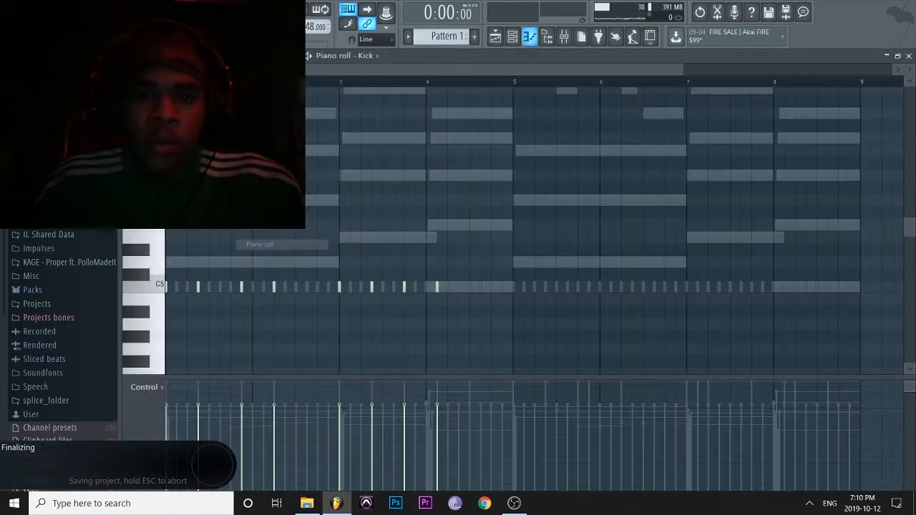
left_click_drag(516, 81, 167, 82)
key("ctrl+b")
key("ctrl+d")
scroll(533, 231, "down", 2)
key("ctrl+s")
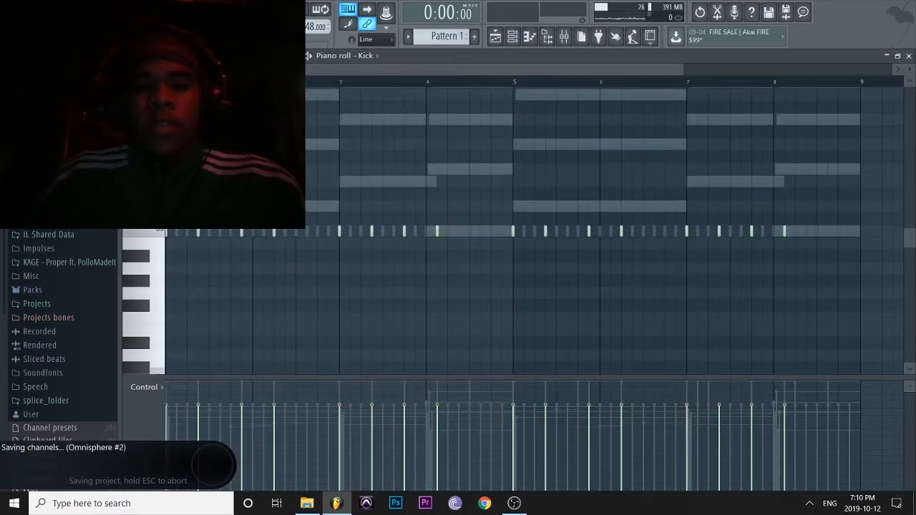
During playback, add a kick in the second half of bars 4 and 8, remove bar 7's second kick, and save.
key("space")
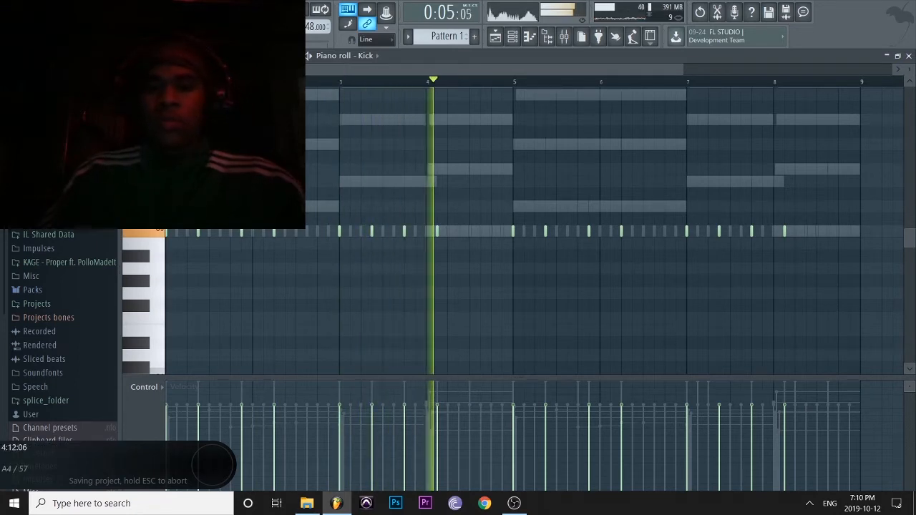
scroll(492, 243, "up", 3)
left_click(452, 231)
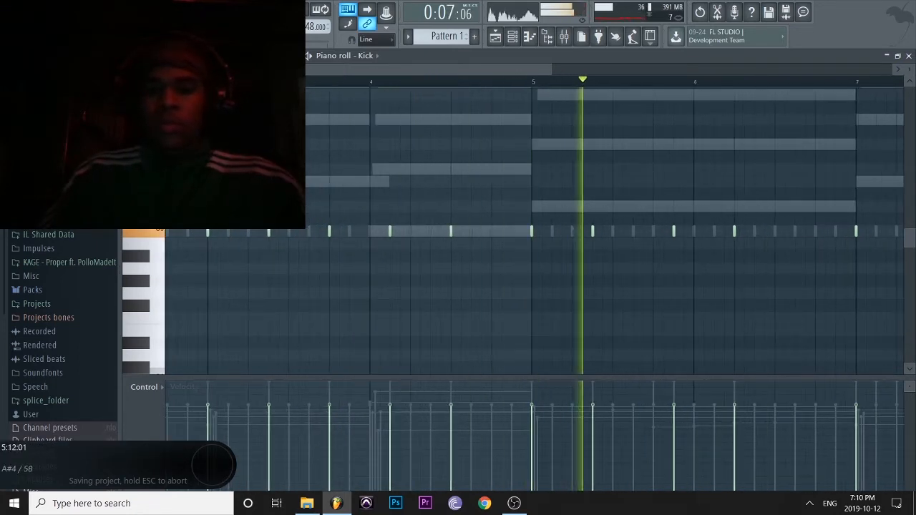
scroll(643, 256, "down", 3)
scroll(828, 231, "up", 2)
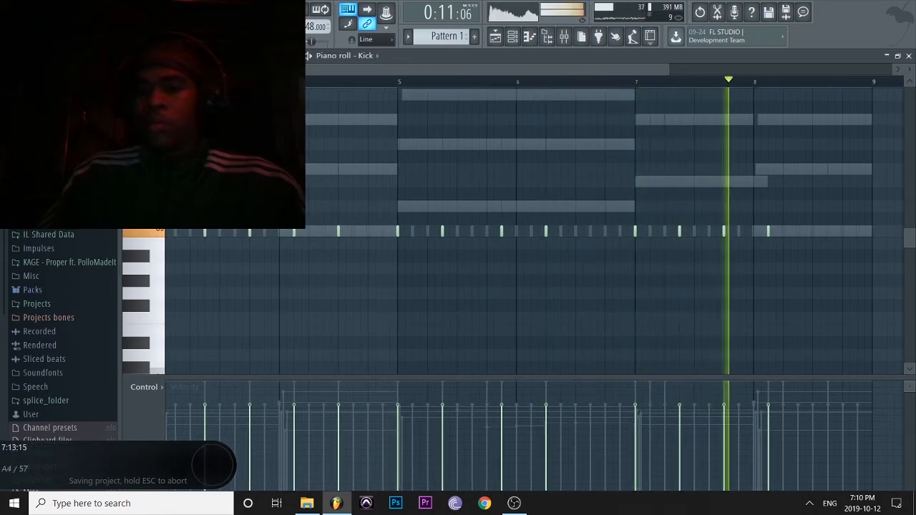
left_click(594, 82)
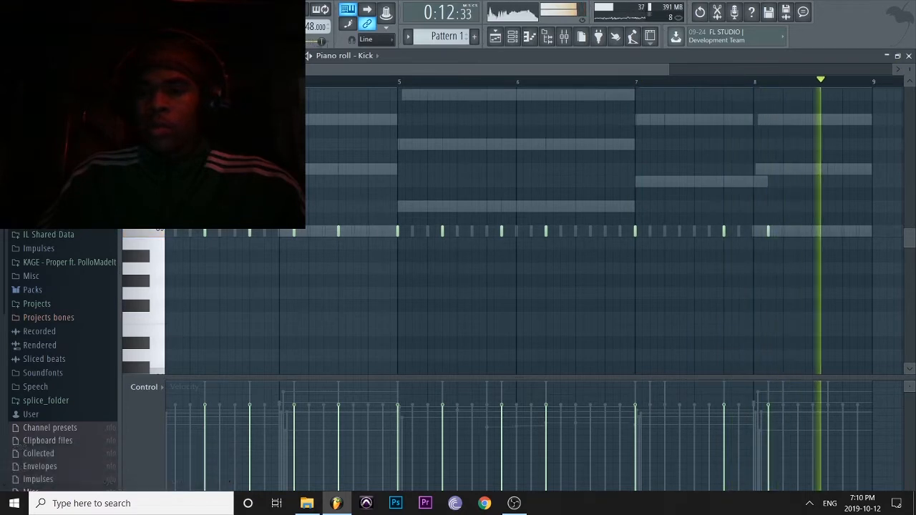
key("ctrl+s")
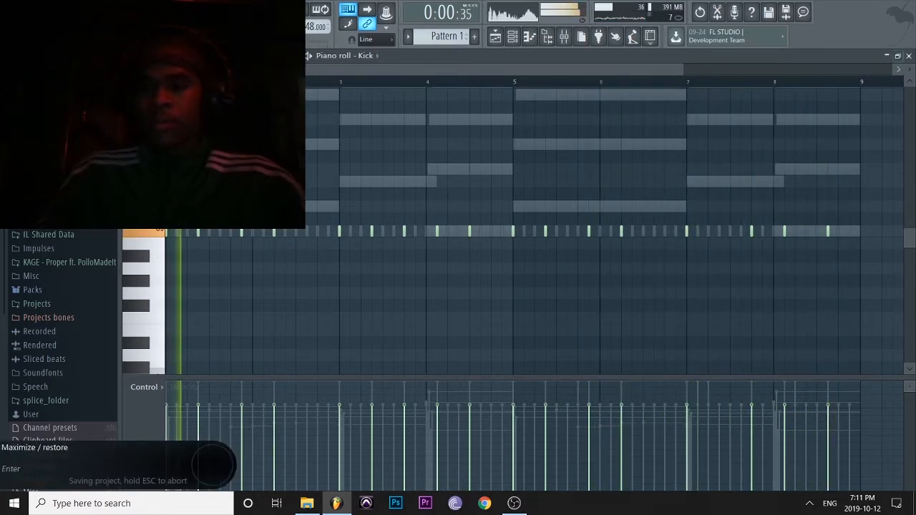
left_click(909, 56)
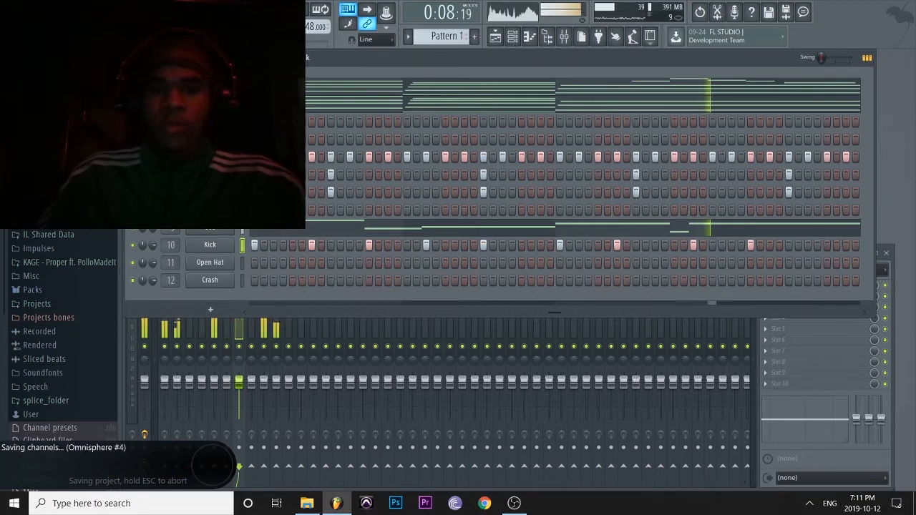
Load Fruity Reeverb 2 in the first effect slot of Insert 1 with The Venue preset.
key("F9")
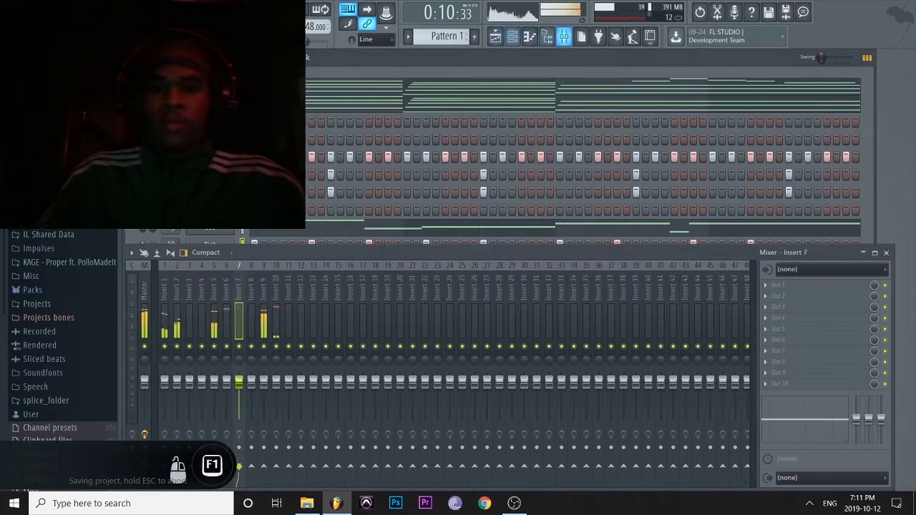
left_click(787, 284)
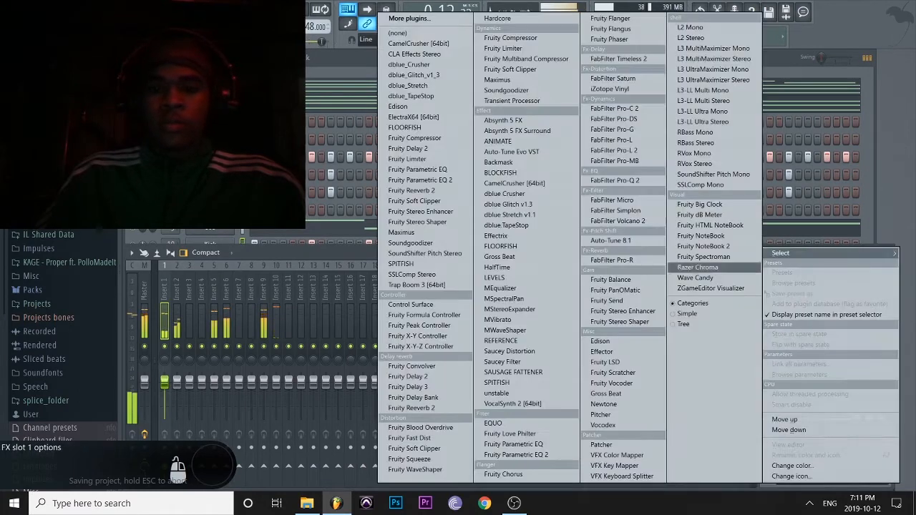
left_click(411, 190)
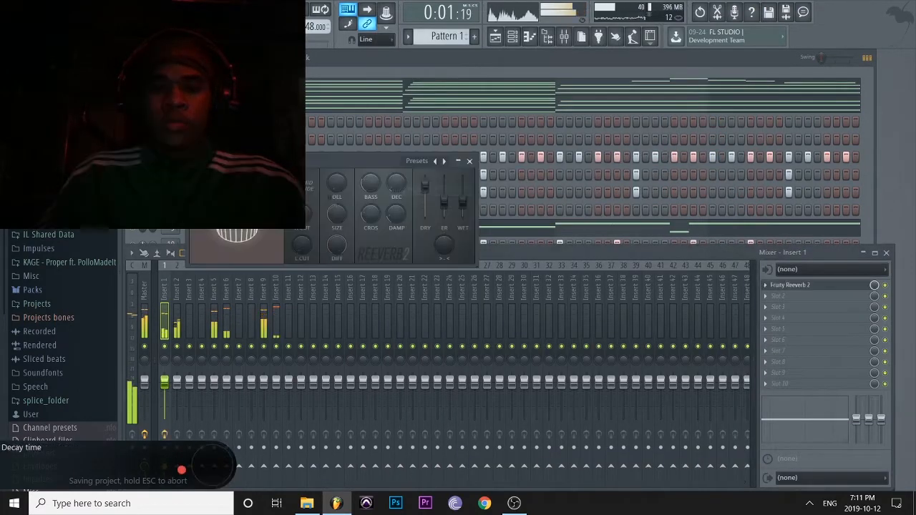
left_click(416, 161)
left_click(445, 245)
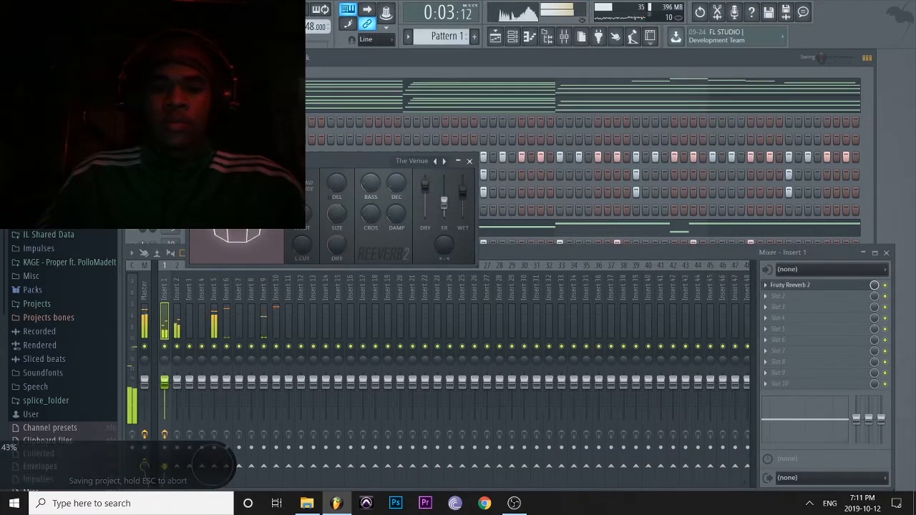
left_click(470, 161)
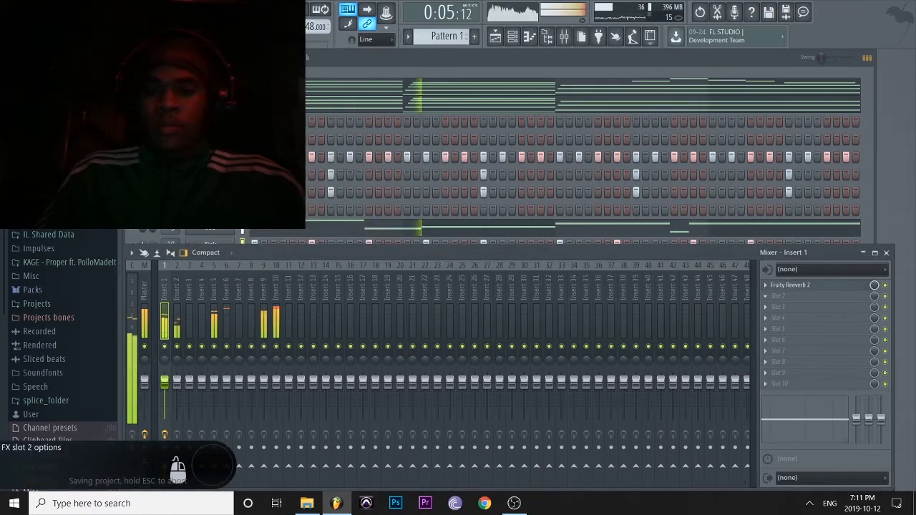
Load iZotope Vinyl in the second effect slot of Insert 1 and set its RPM to 45.
left_click(765, 296)
mouse_move(785, 253)
left_click(610, 90)
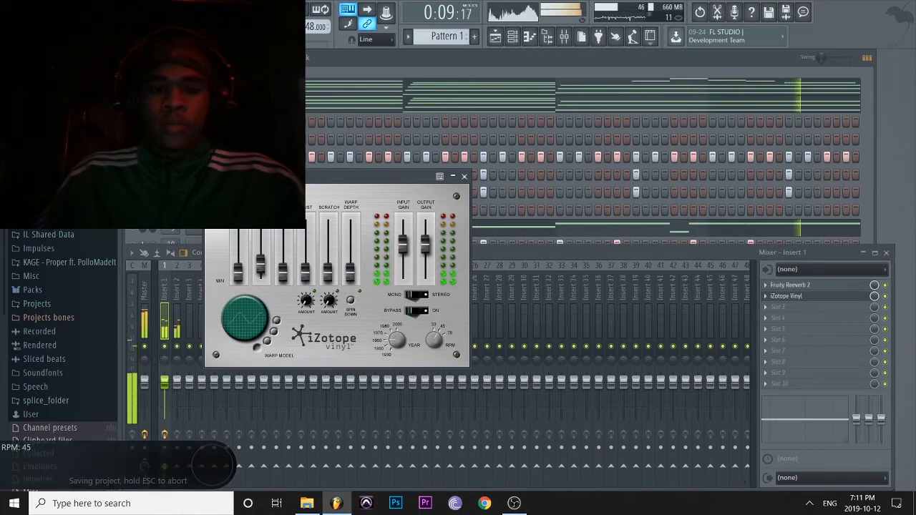
left_click(463, 176)
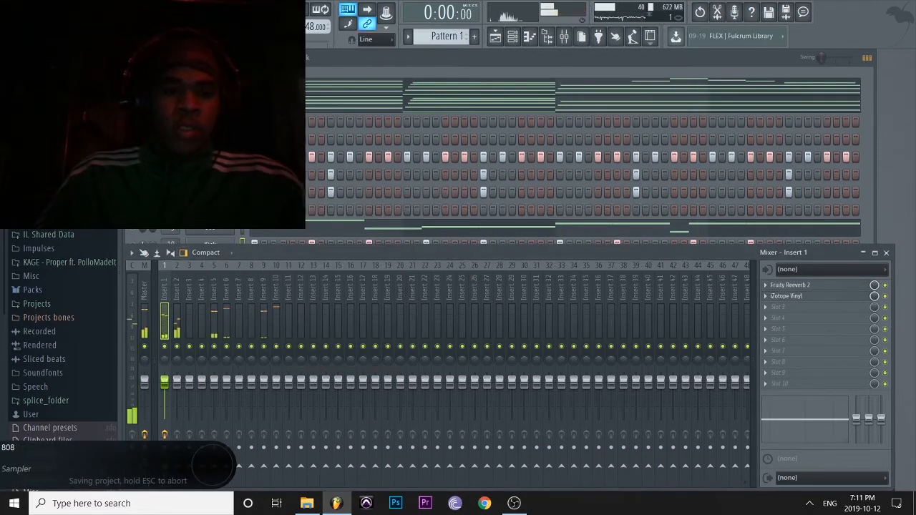
Set the first Omnisphere channel's volume to 50% and save the project.
left_click_drag(153, 87, 153, 91)
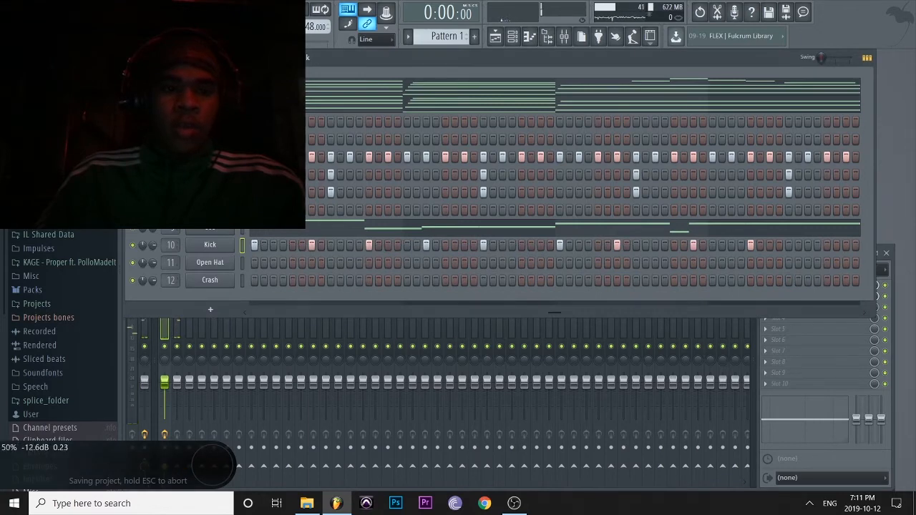
key("F9")
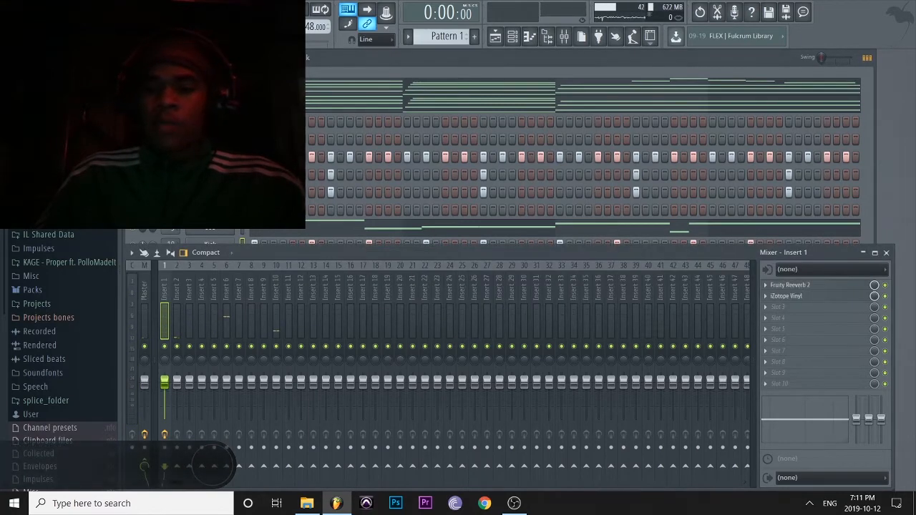
key("ctrl+s")
Load FabFilter Pro-Q 2 in the third effect slot of Insert 1 and apply the _Low Cut preset.
left_click(765, 306)
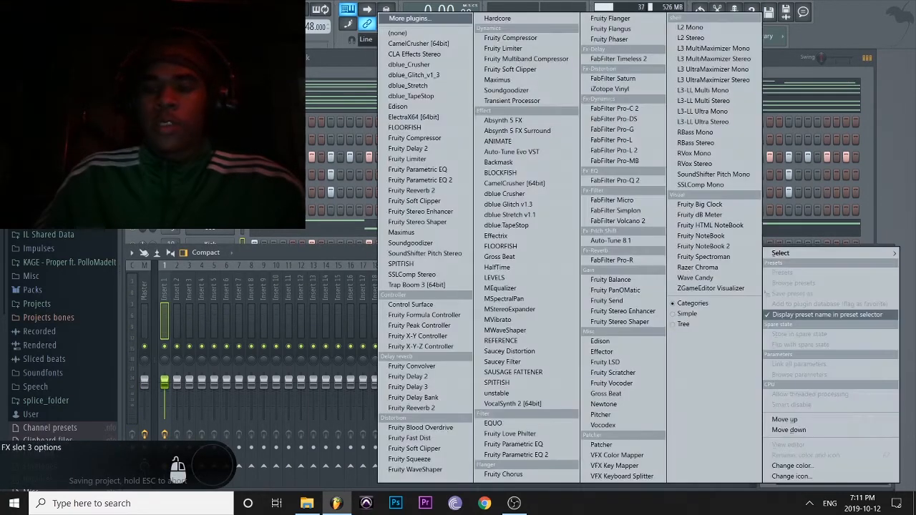
mouse_move(780, 253)
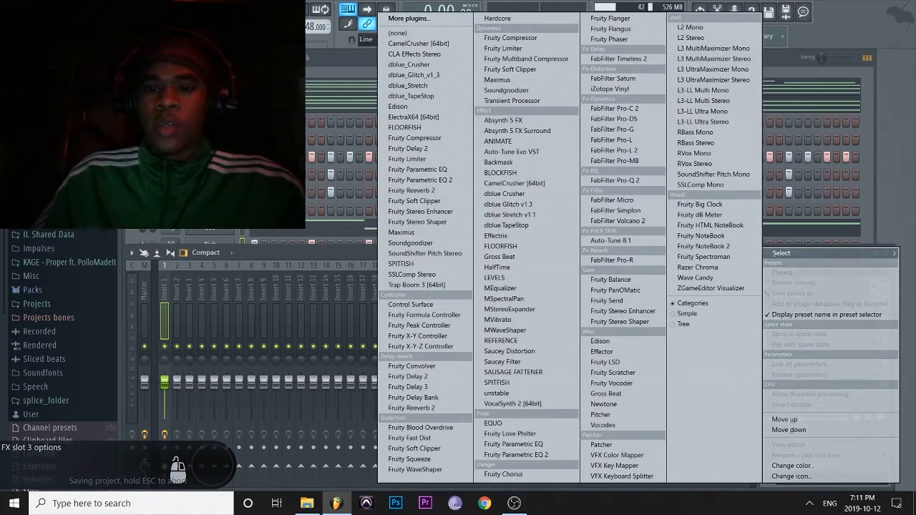
left_click(615, 180)
left_click(475, 207)
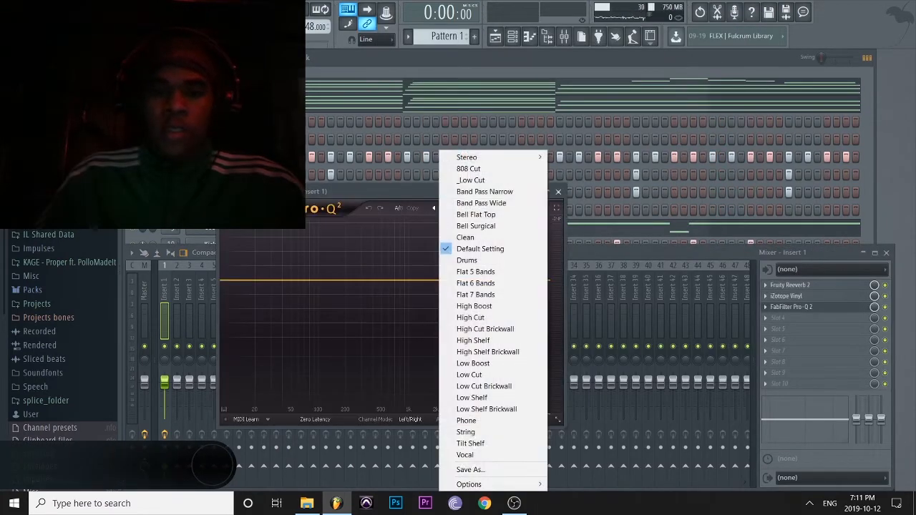
left_click(472, 179)
Add a slightly boosted bell band at about 3850 Hz in the equalizer, adjust its Q, and save the project.
right_click(473, 288)
mouse_move(453, 280)
left_mouse_down()
mouse_move(473, 288)
mouse_move(455, 286)
mouse_move(462, 277)
mouse_move(447, 271)
left_mouse_up()
mouse_move(498, 306)
left_click(601, 352)
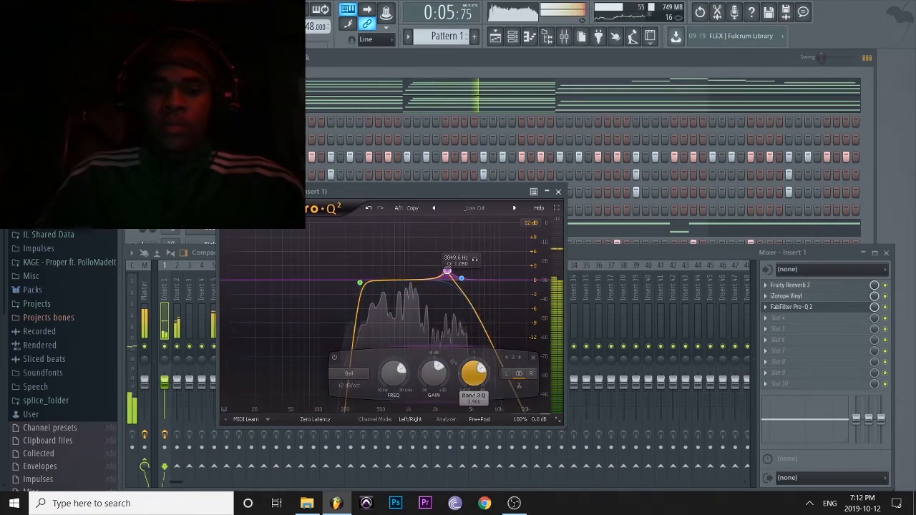
scroll(446, 272, "up", 3)
key("ctrl+s")
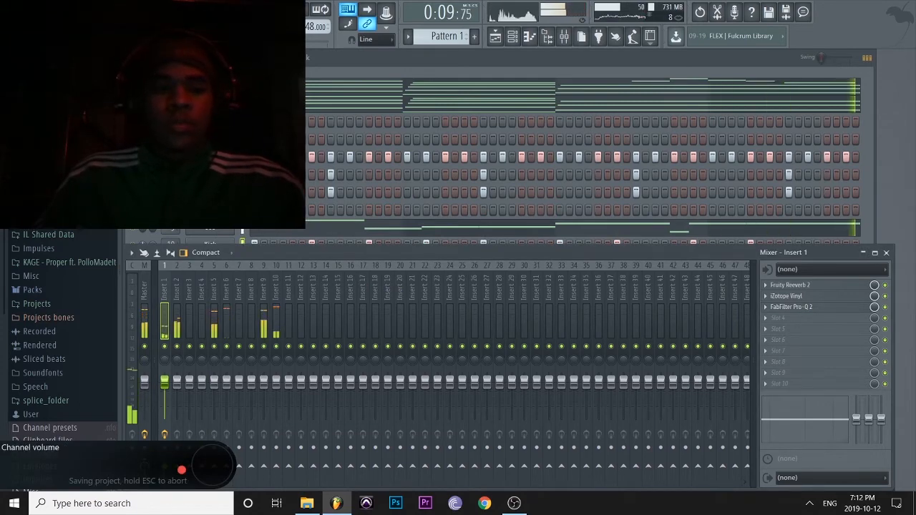
In the first Omnisphere's piano roll, shorten bar 7's E6 note and add a short F6 at the end of the bar.
left_click(153, 87)
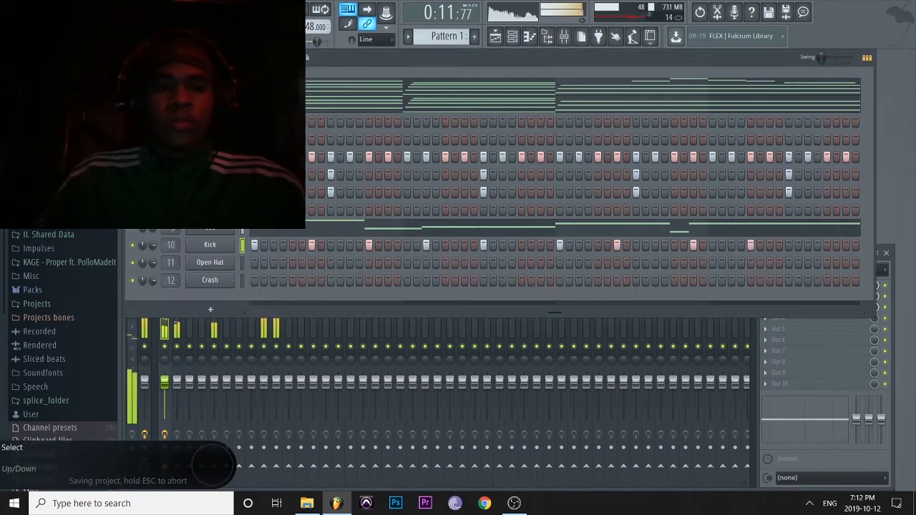
left_click(283, 87)
key("ctrl+s")
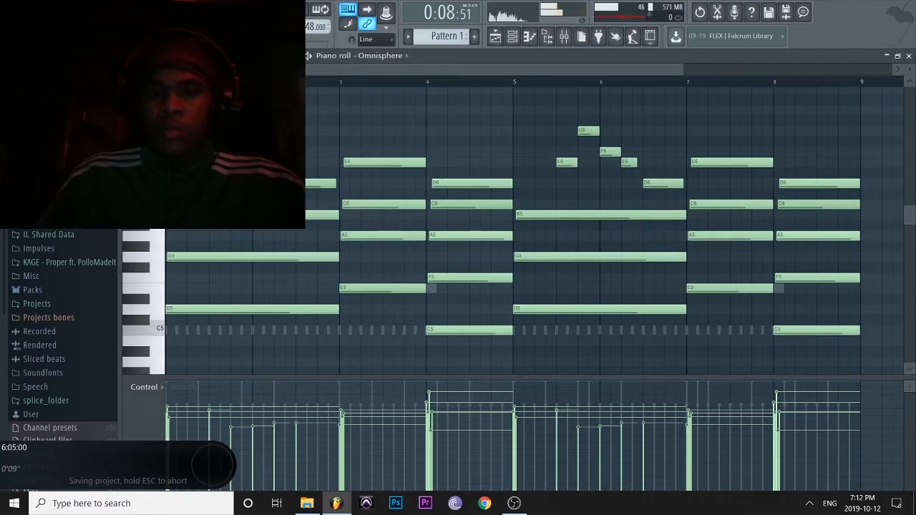
left_click_drag(770, 163, 739, 162)
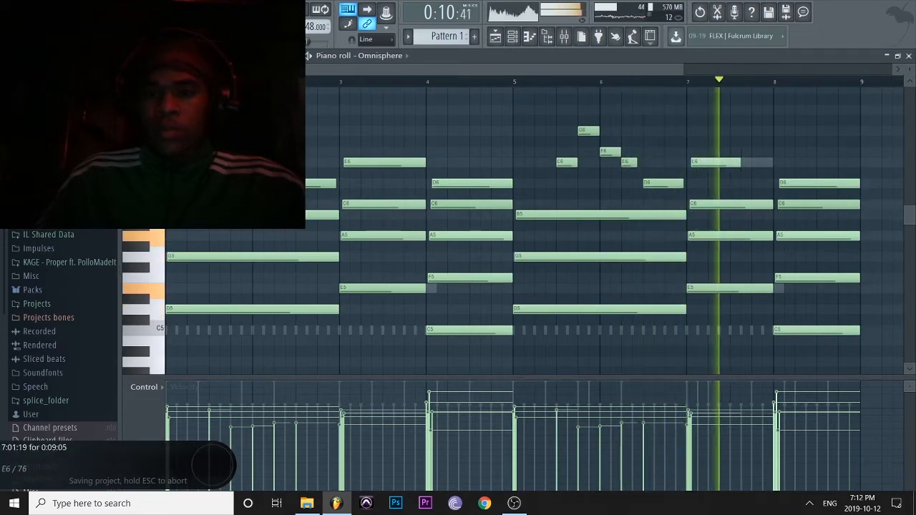
left_click(754, 142)
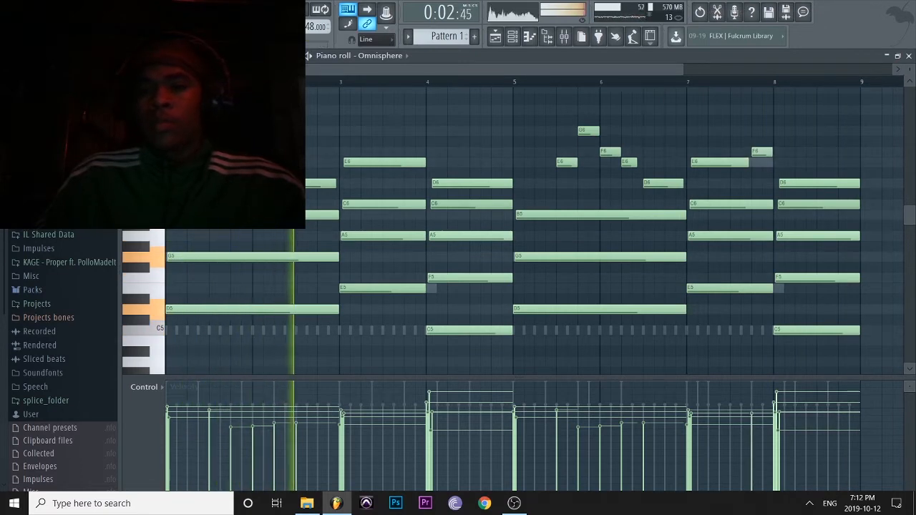
In Omnisphere #4's piano roll, end bar 7 with a shortened E6 and a short F6, and lower the F6's velocity.
key("Escape")
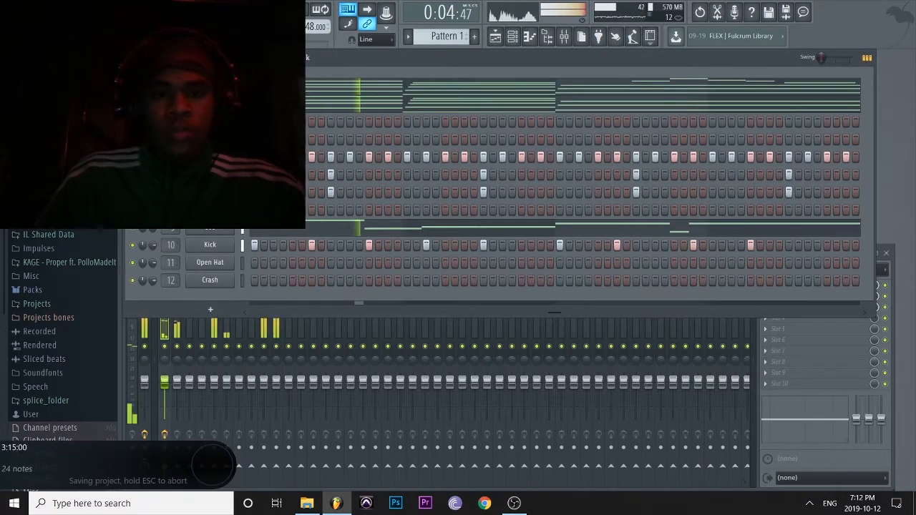
left_click(387, 104)
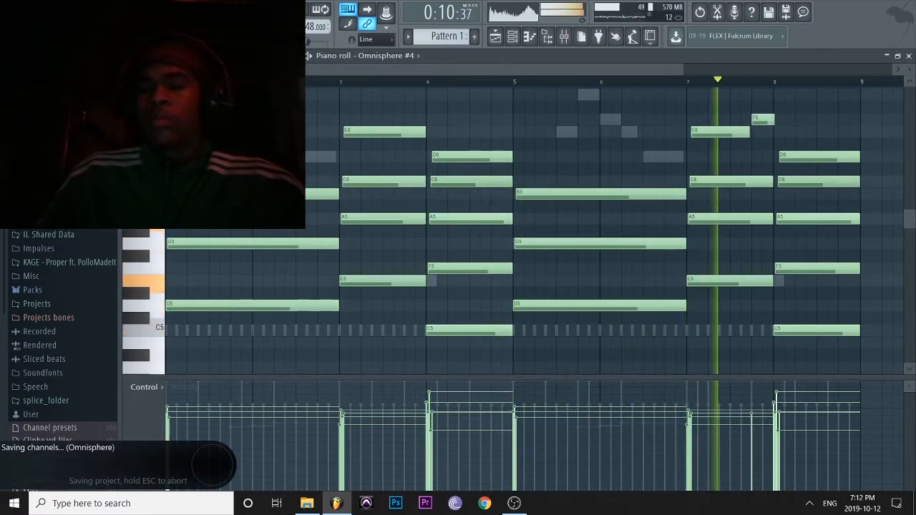
left_click(763, 120, "ctrl")
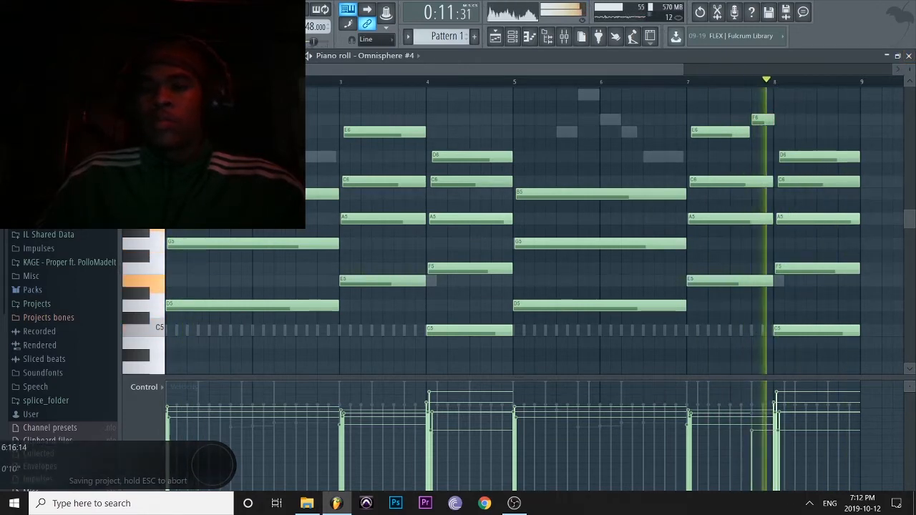
key("F7")
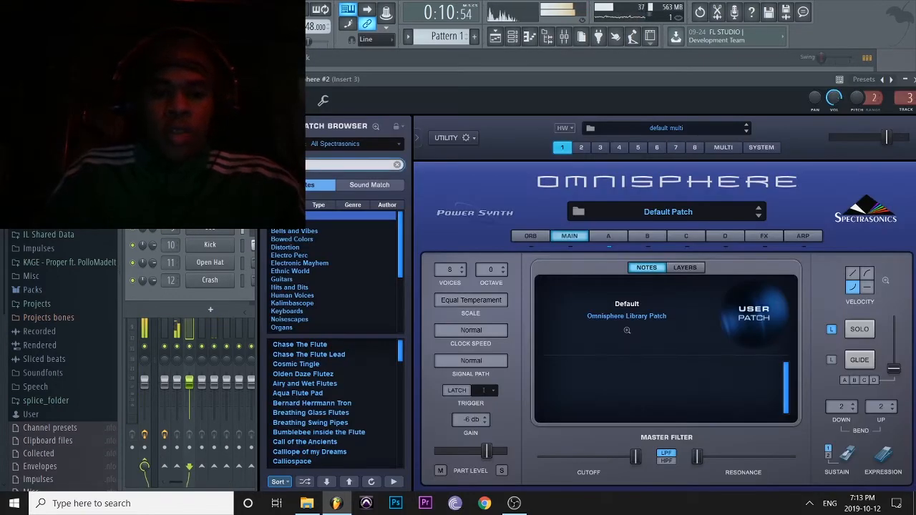
Save the project and record a four-bar melody of D6, E6, G6 and A6 notes on Omnisphere #2.
key("ctrl+s")
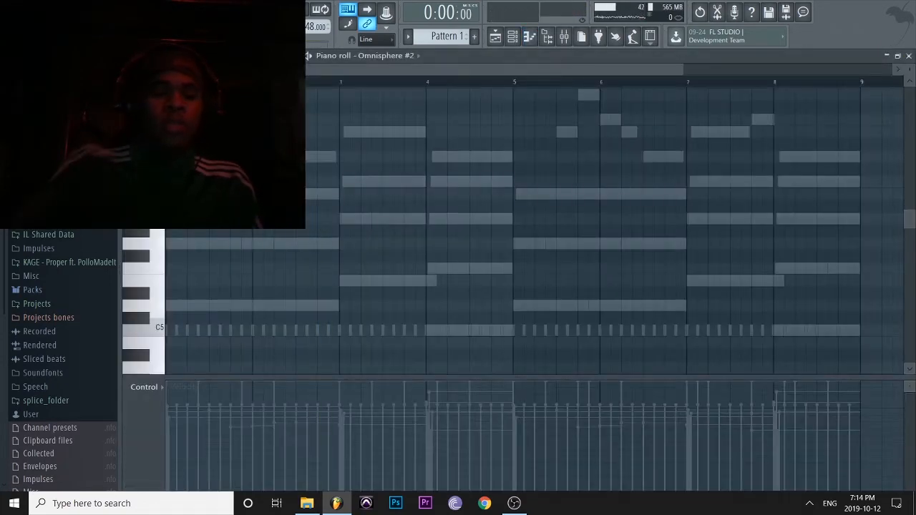
key("ctrl+s")
key("space")
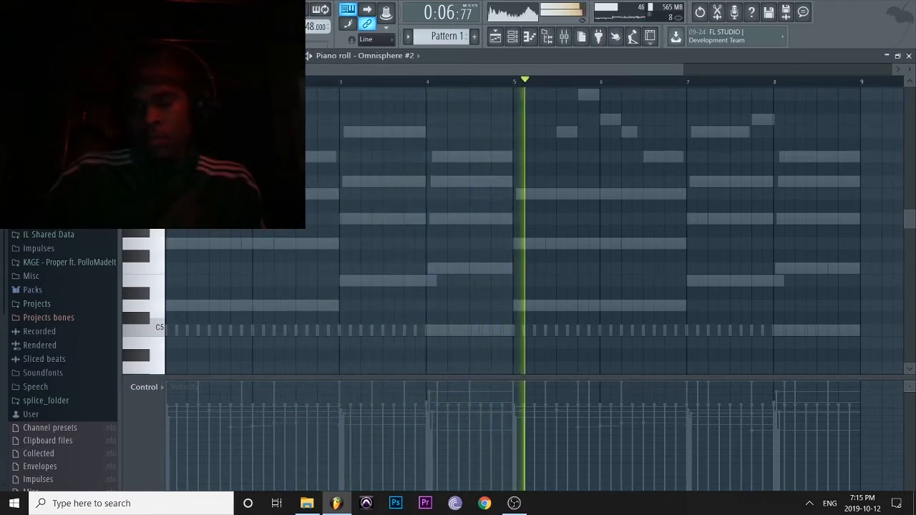
key("space")
scroll(512, 229, "up", 3)
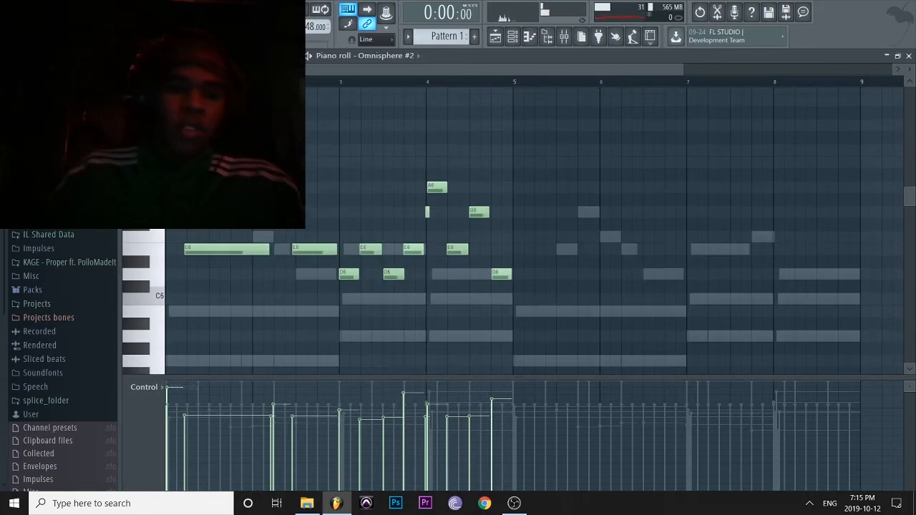
Shift all of Omnisphere #2's recorded notes slightly later onto the grid, keeping the opening pair at the start of bar 1.
scroll(533, 229, "up", 6)
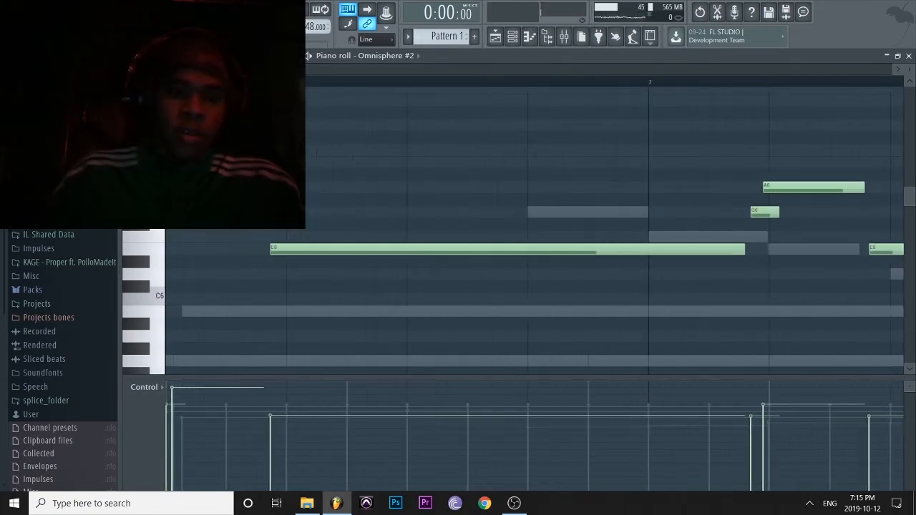
key("ctrl+a")
left_click_drag(458, 249, 476, 249)
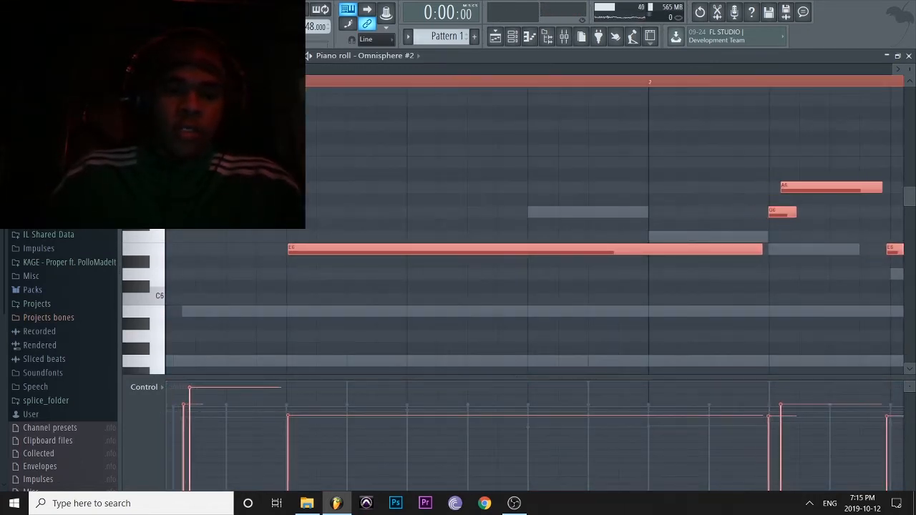
left_click(445, 206, "ctrl")
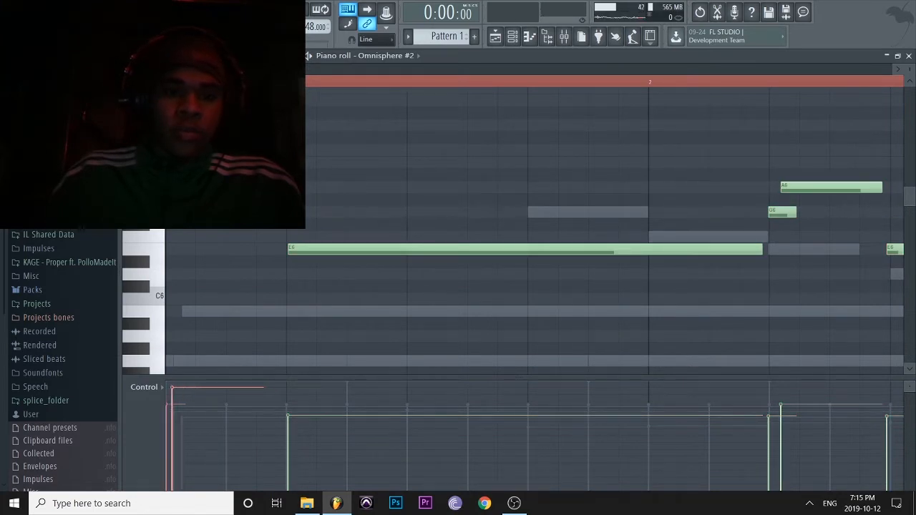
left_click(299, 175)
right_click(299, 175)
scroll(605, 229, "down", 5)
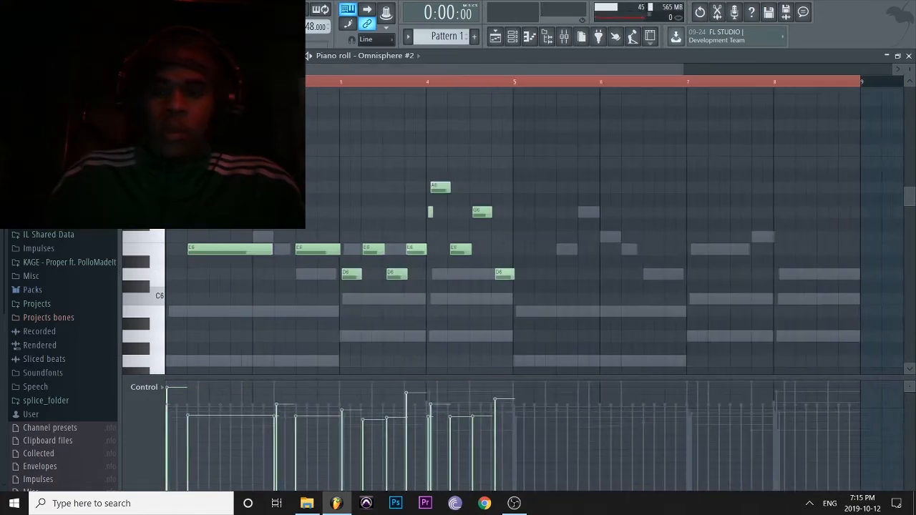
Nudge bar 4's E6 and the short G6 and A6 pair slightly earlier to align them with the beat.
scroll(503, 229, "up", 5)
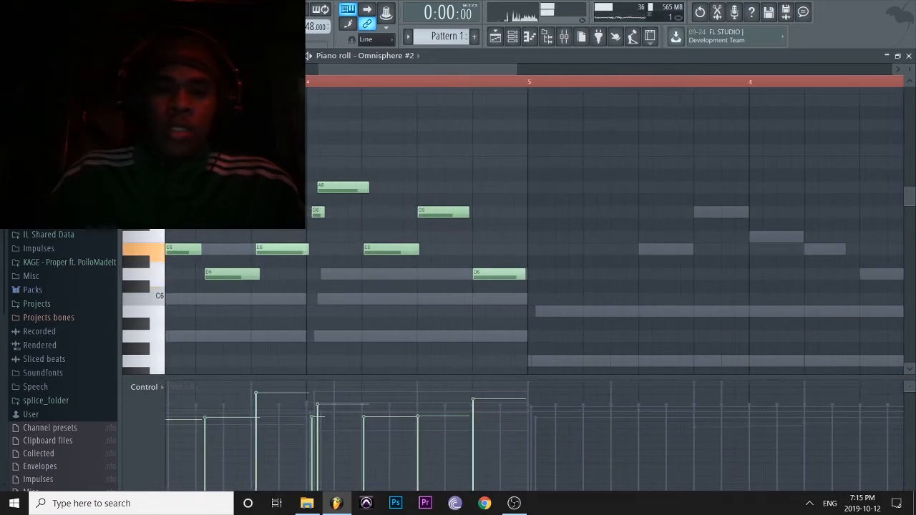
left_click_drag(391, 249, 390, 249)
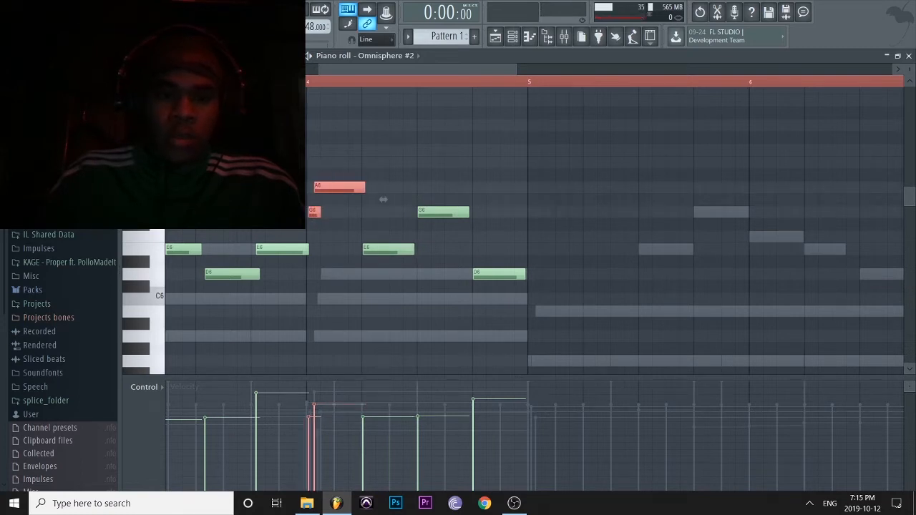
scroll(381, 199, "up", 3)
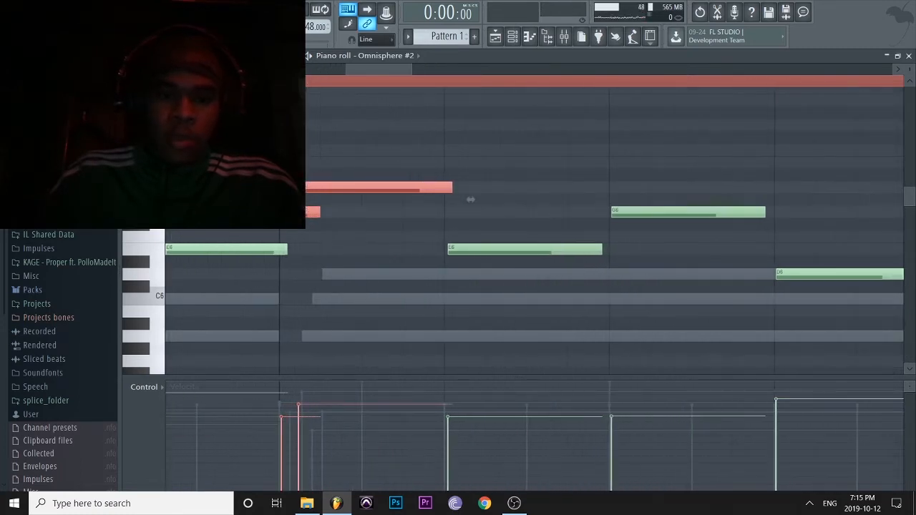
left_click(469, 163)
right_click(469, 164)
scroll(463, 172, "down", 5)
scroll(375, 188, "up", 3)
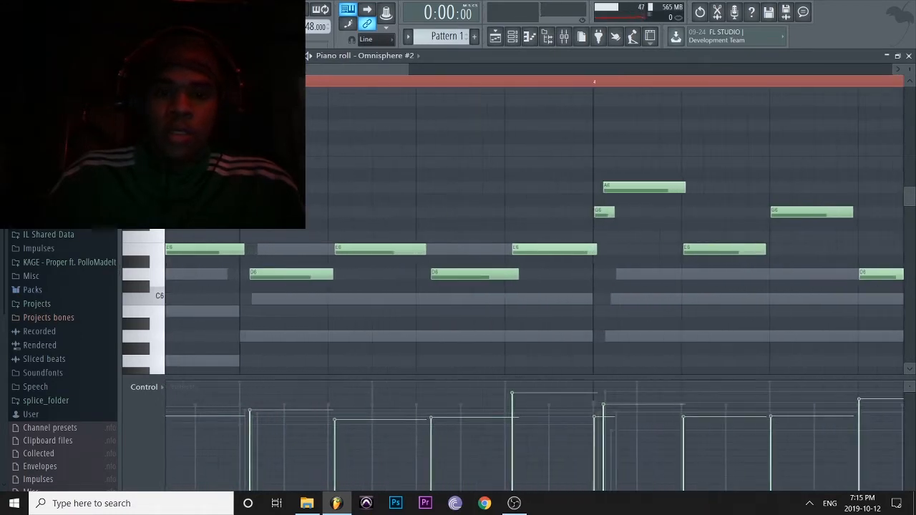
Nudge bar 3's D6 and E6 notes slightly earlier onto the grid and save the project.
left_click_drag(555, 249, 549, 248)
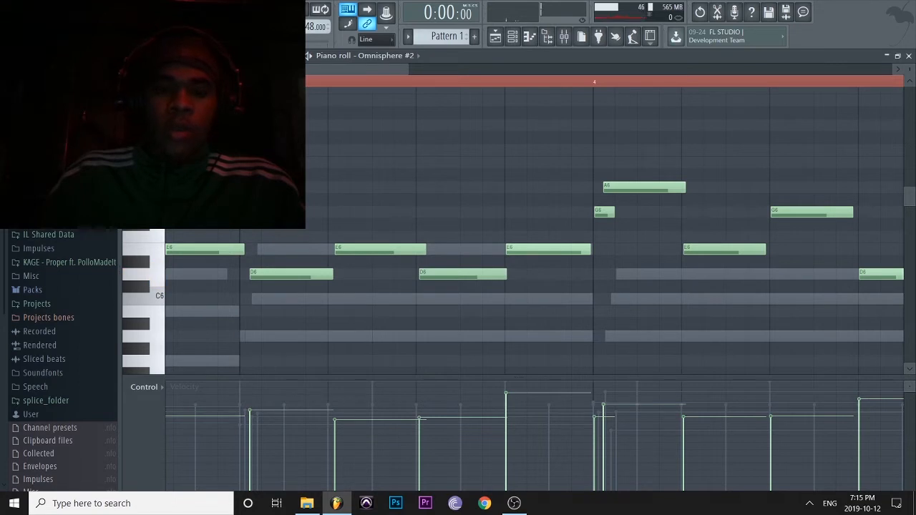
left_click_drag(379, 248, 375, 248)
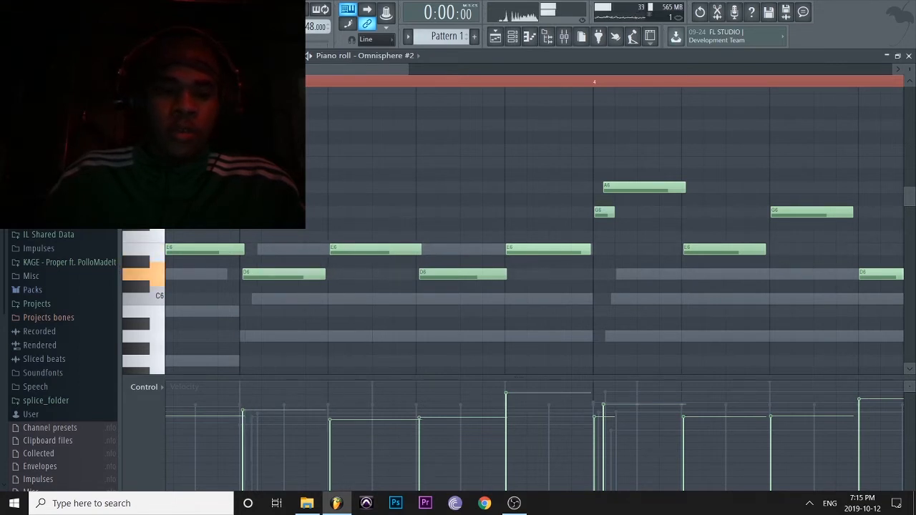
left_click_drag(284, 274, 282, 274)
scroll(372, 274, "down", 4)
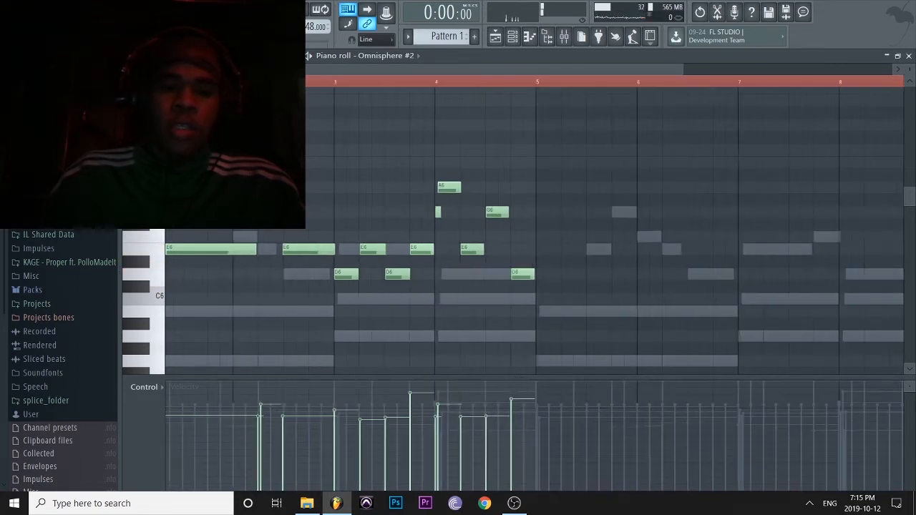
scroll(204, 274, "up", 4)
key("ctrl+s")
Nudge bar 2's second E6 and its G6 and A6 pair slightly later, clear the selection and save the project.
left_click_drag(487, 249, 492, 249)
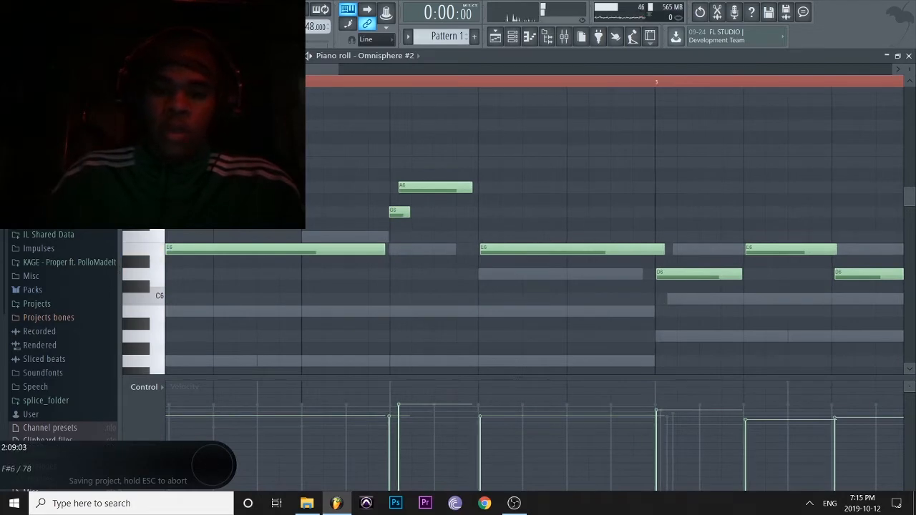
left_click(416, 187, "ctrl+shift")
left_click(402, 213, "ctrl+shift")
scroll(493, 200, "down", 4)
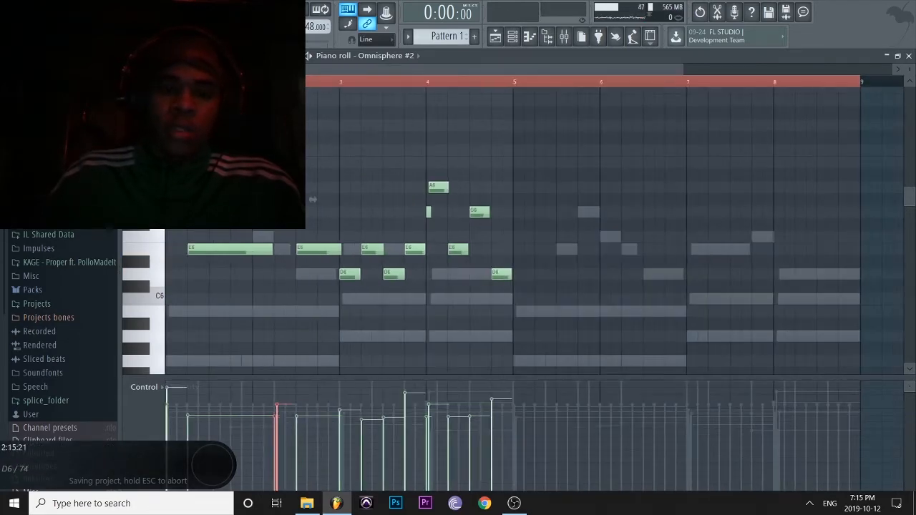
scroll(344, 199, "up", 5)
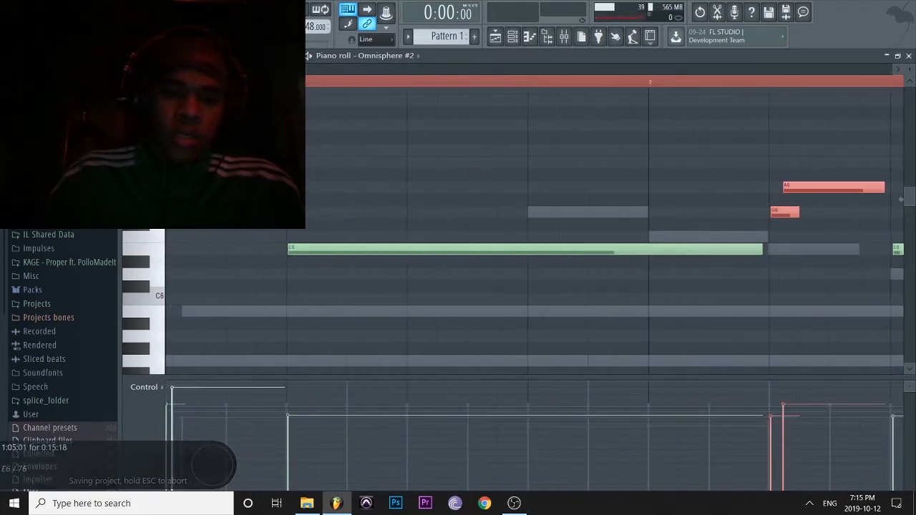
key("ctrl+d")
scroll(458, 200, "down", 5)
key("ctrl+s")
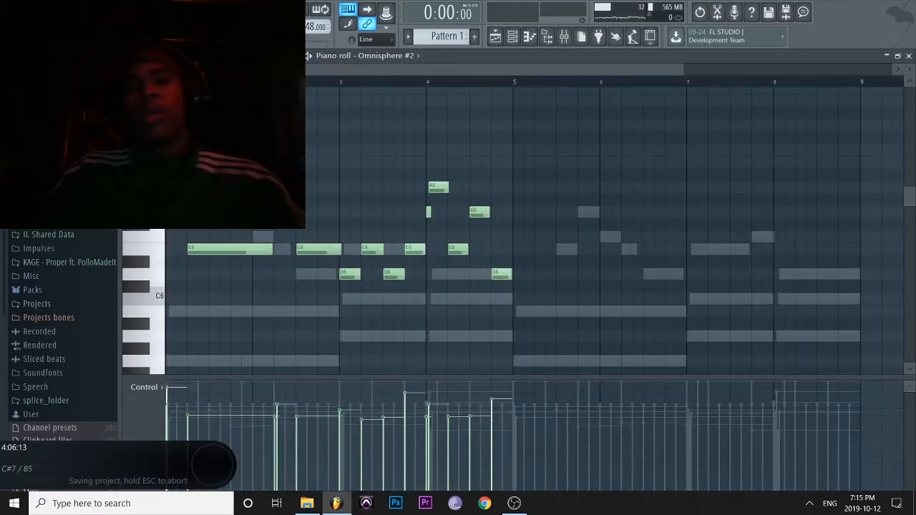
Duplicate Omnisphere #2's four-bar melody into bars 5 to 8, save the project and close the piano roll.
key("ctrl+b")
key("ctrl+d")
scroll(348, 122, "up", 5)
scroll(348, 122, "down", 5)
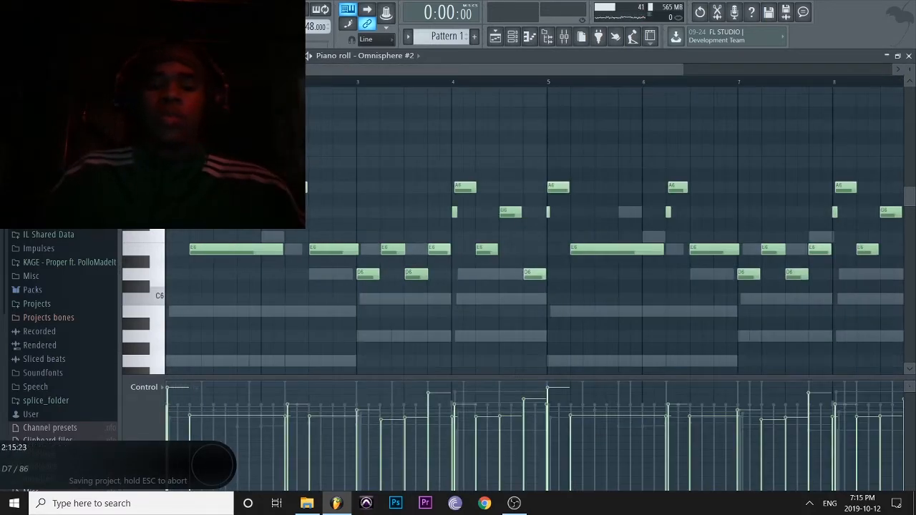
scroll(179, 125, "down", 1)
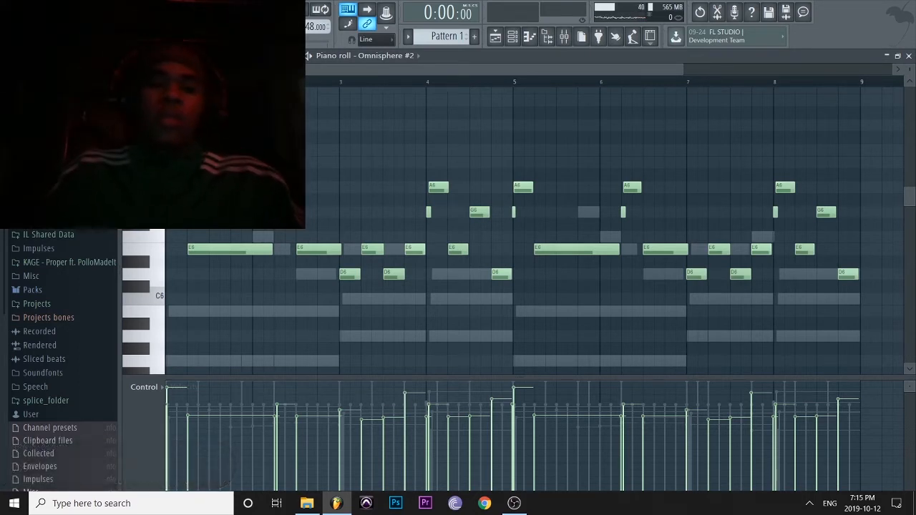
key("ctrl+s")
scroll(178, 125, "up", 3)
scroll(178, 125, "down", 3)
left_click(909, 56)
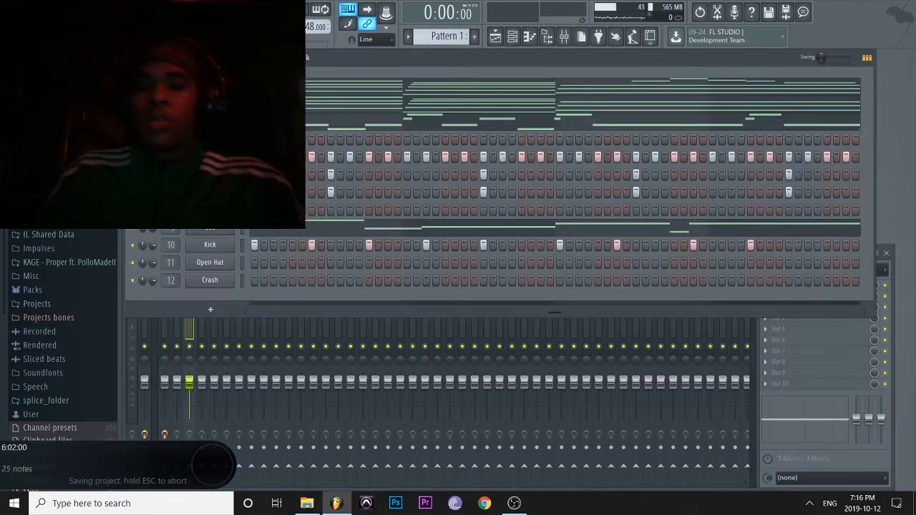
Play the pattern, select the melody notes in bars 3 and 7 of Omnisphere #2, and save the project.
key("space")
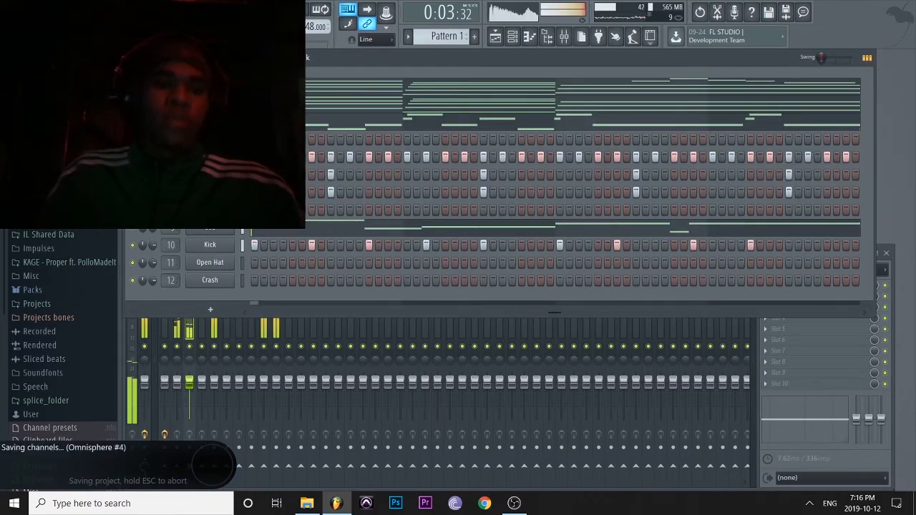
left_click(297, 124)
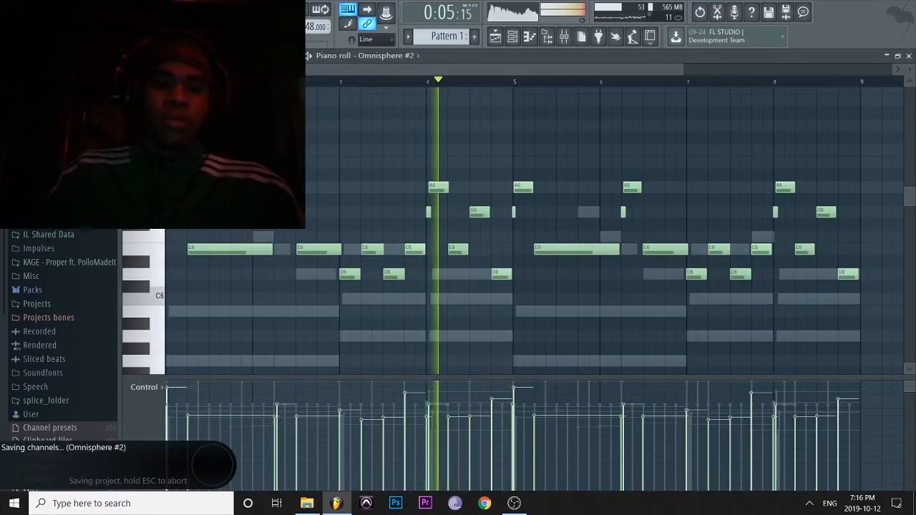
left_click_drag(352, 231, 420, 292)
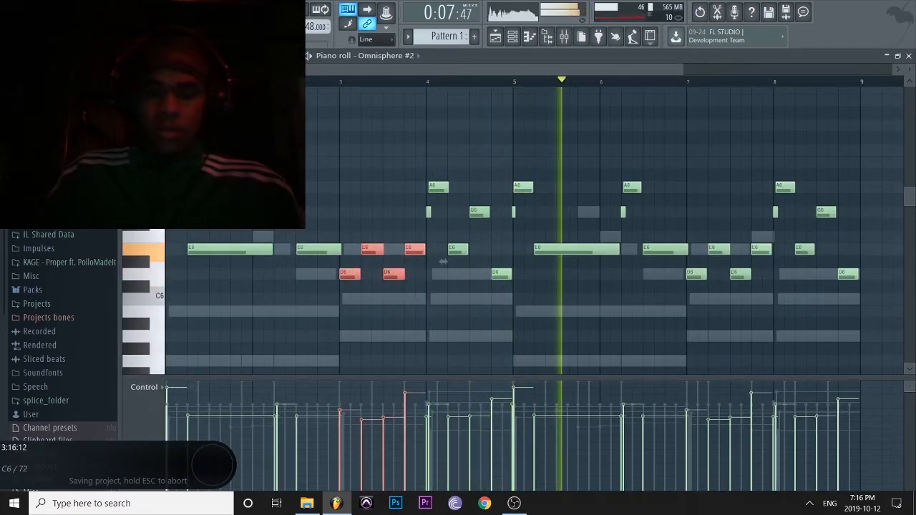
left_click_drag(348, 231, 390, 292)
left_click_drag(701, 231, 731, 317)
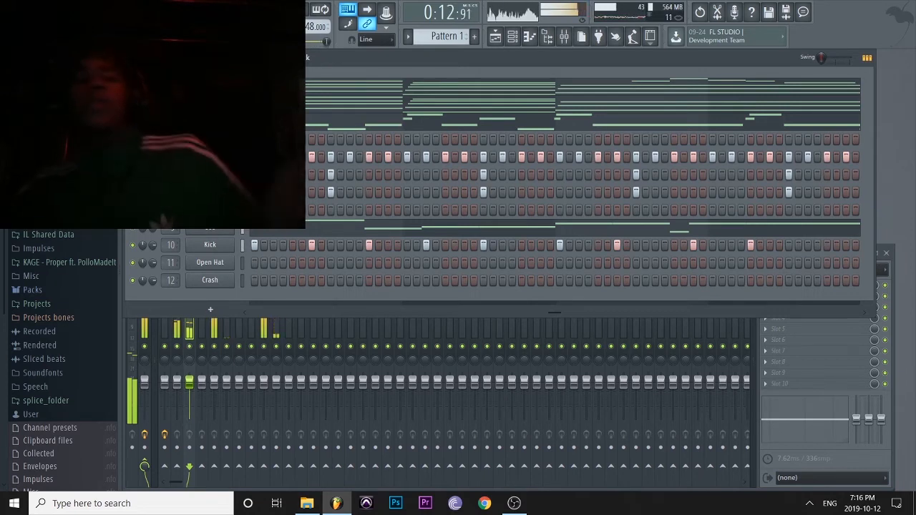
key("ctrl+s")
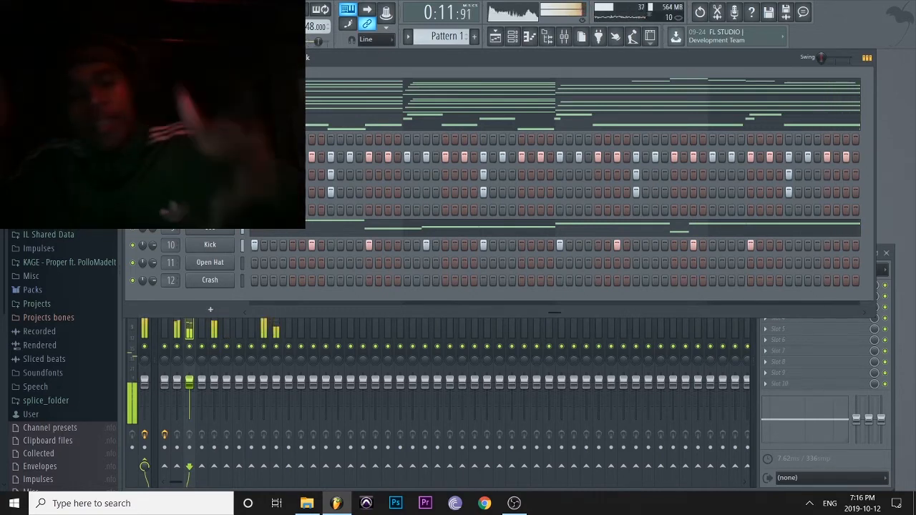
Add a Back Snare channel on mixer track 8 with two hits every two bars, save the project and play the pattern.
key("ctrl+s")
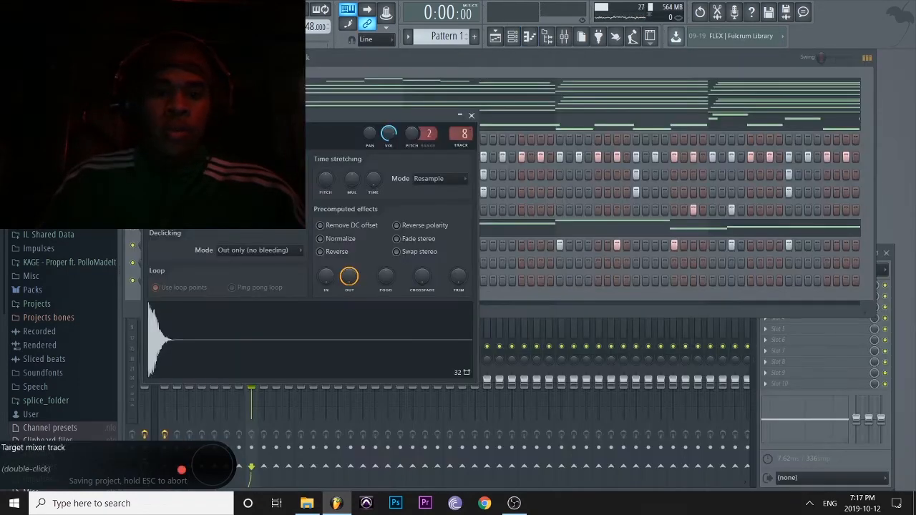
left_click(472, 115)
key("space")
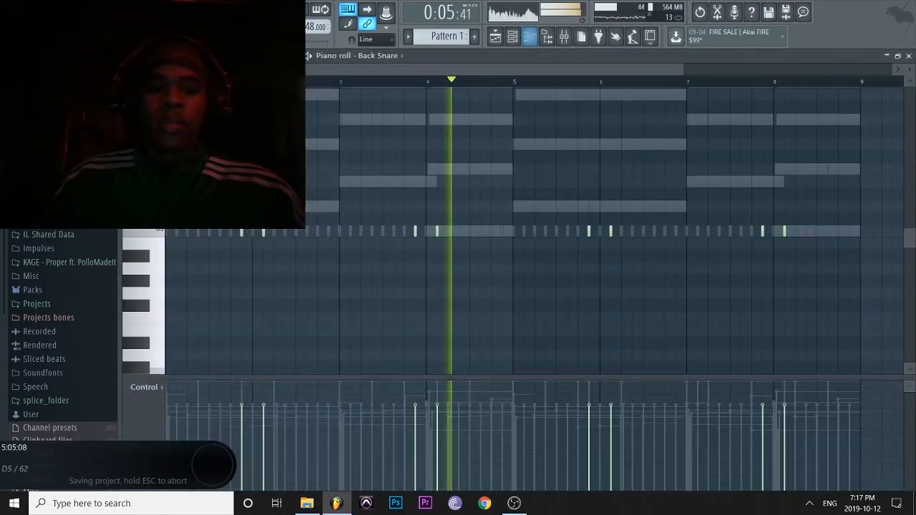
left_click(908, 56)
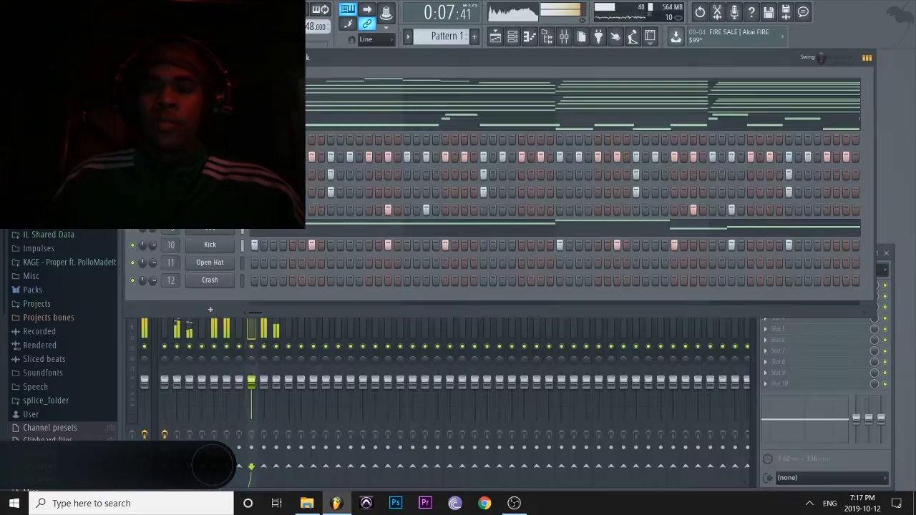
Raise all the Back Snare notes to D#5 in its piano roll.
right_click(211, 210)
right_click(211, 210)
right_click(211, 209)
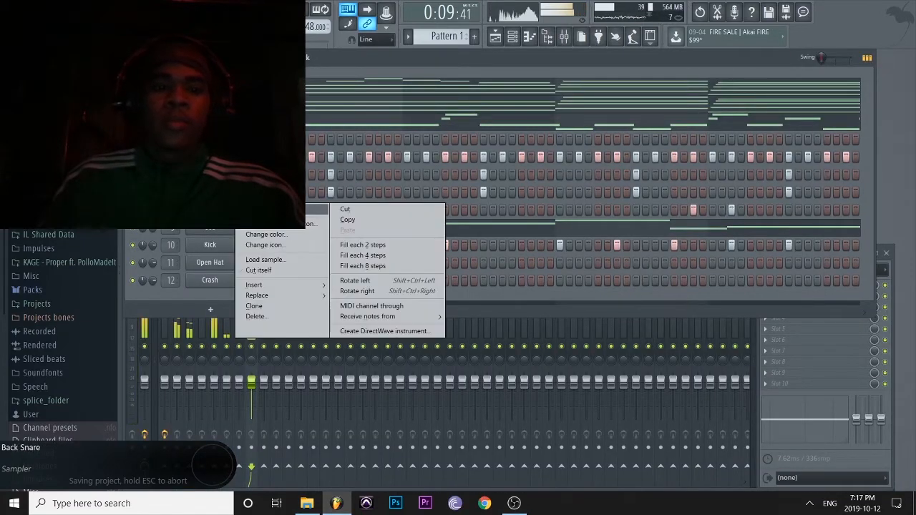
left_click(252, 209)
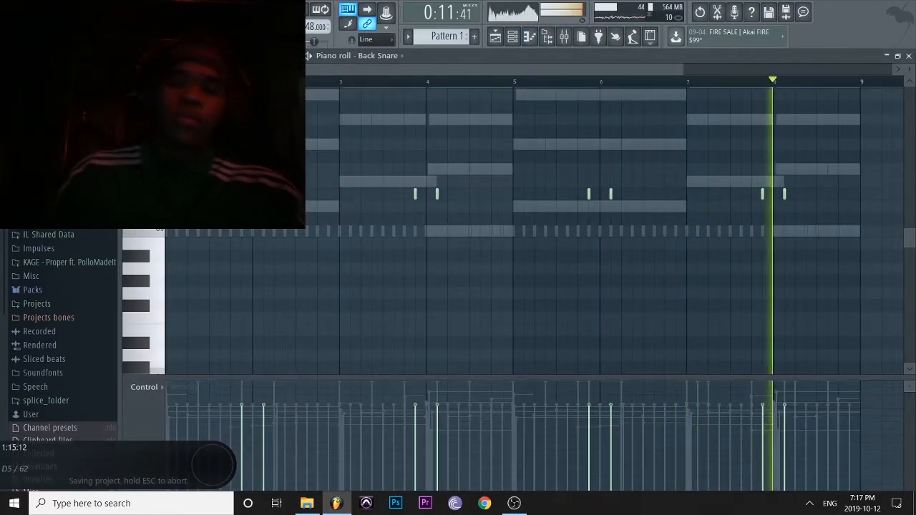
Add three consecutive one-step Back Snare hits at D#5 near the end of bar 8 and close the piano roll.
scroll(852, 208, "up", 2)
left_click(833, 194)
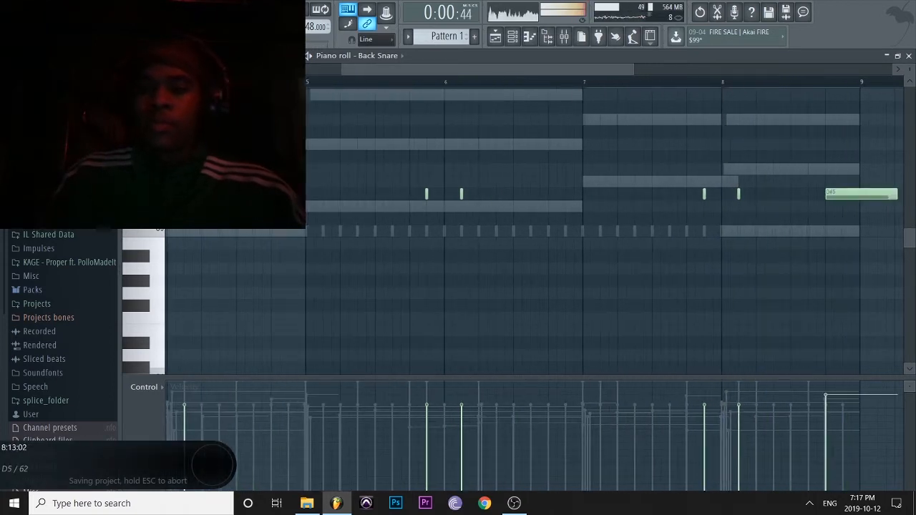
right_click(836, 194)
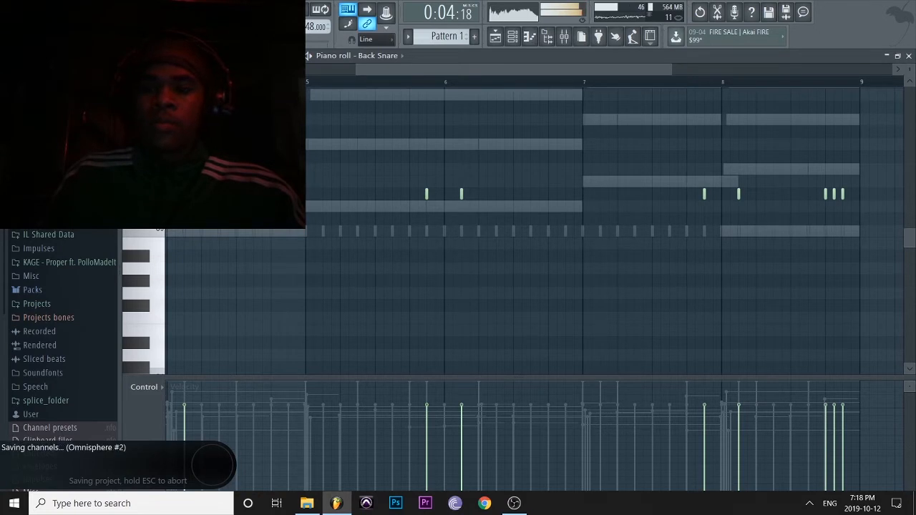
left_click(908, 56)
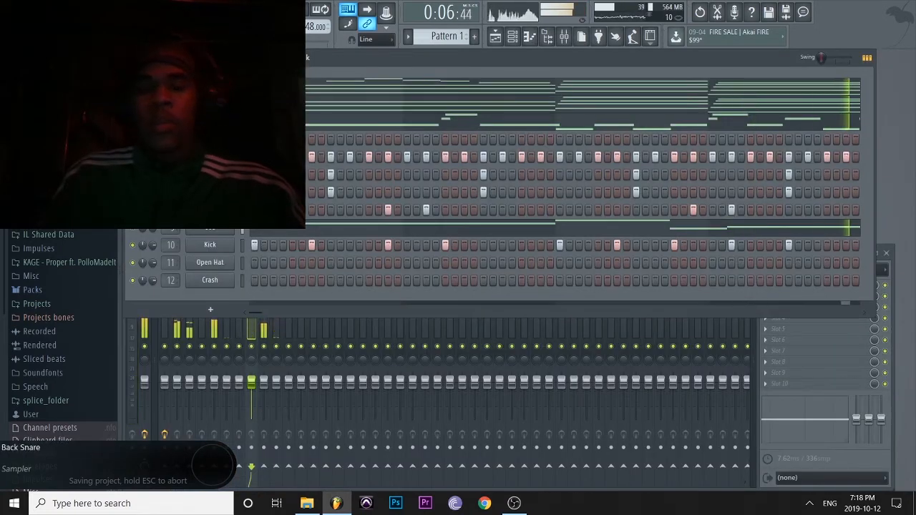
Delete the Back Snare channel from the channel rack and save the project.
right_click(211, 209)
left_click(279, 316)
key("Return")
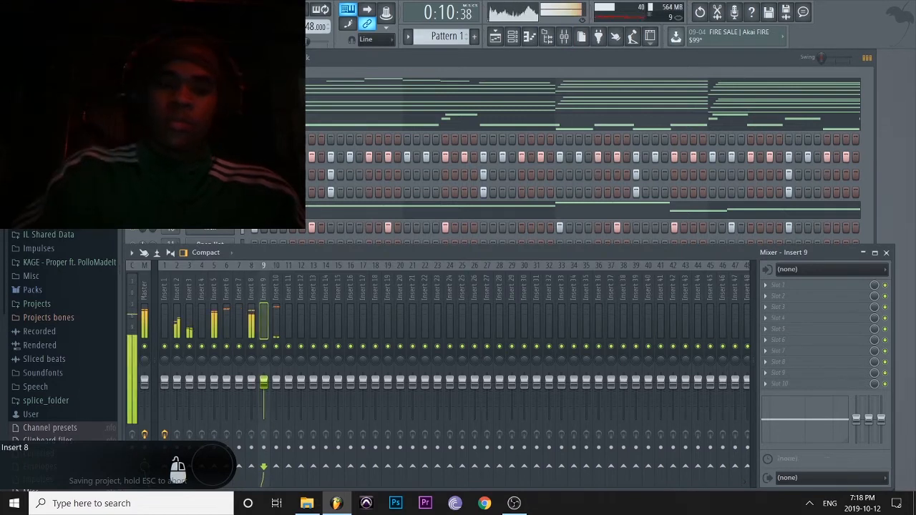
key("F6")
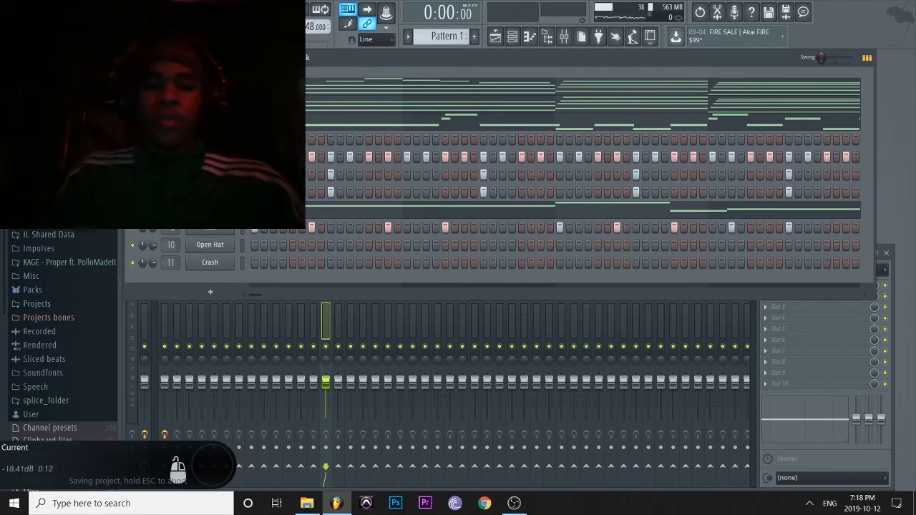
key("ctrl+s")
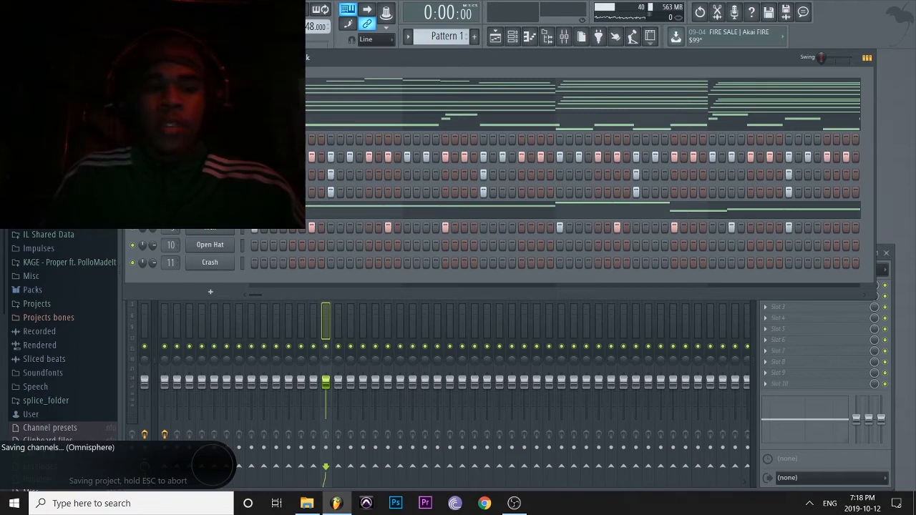
Add a Crash hit on step 1 and Open Hat hits on steps 3, 21, 35 and 53, and save the project.
key("space")
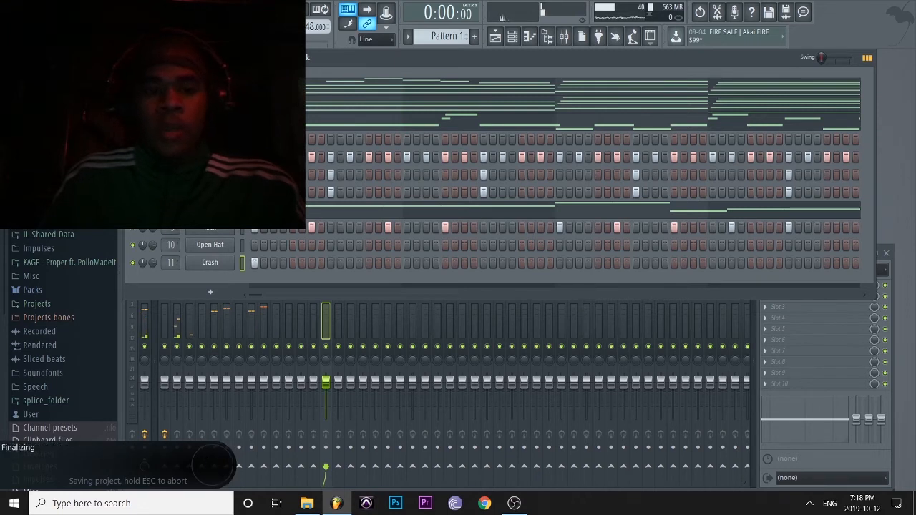
key("space")
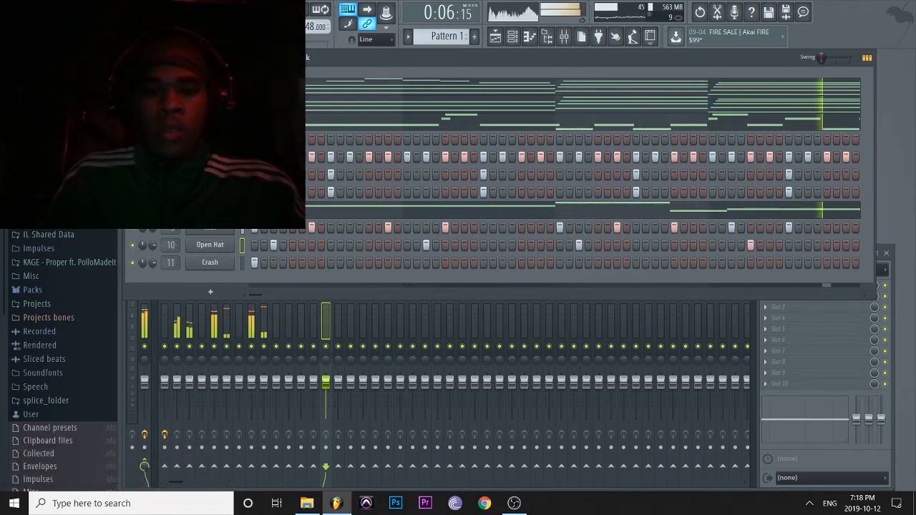
key("ctrl+s")
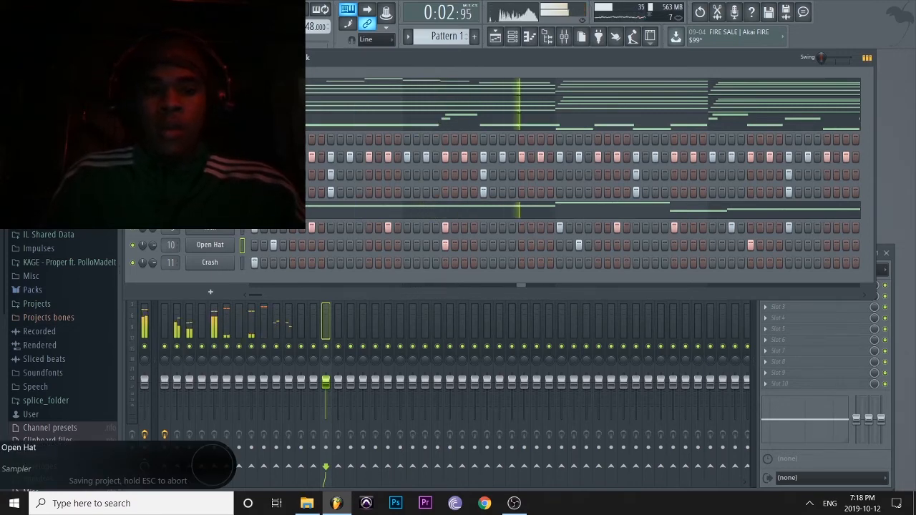
In Open Hat's piano roll, repeat the four-bar pattern in bars 5 to 8, add an extra hit in bar 8, and return to the channel rack.
right_click(209, 245)
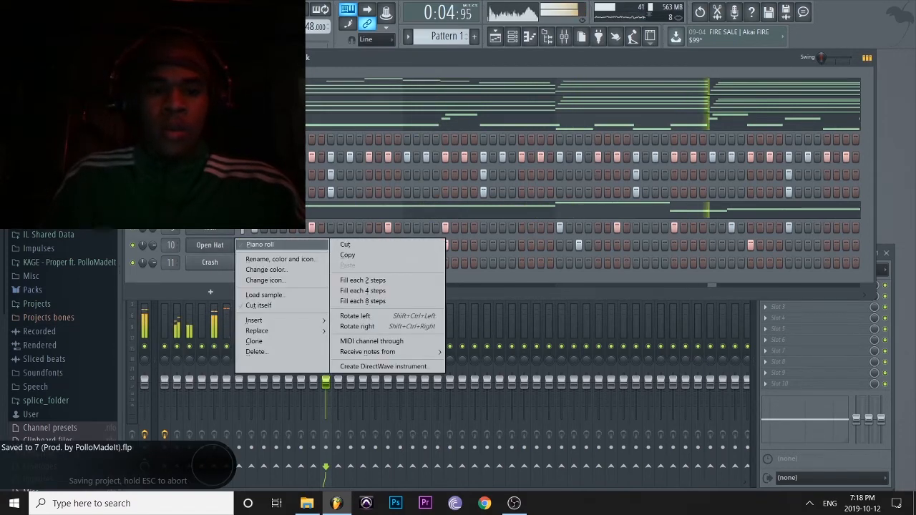
left_click(260, 244)
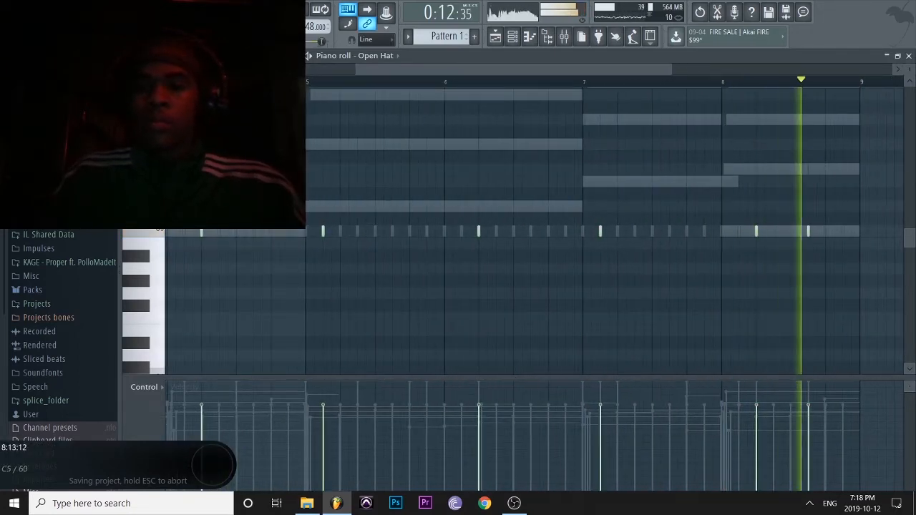
scroll(859, 231, "down", 2)
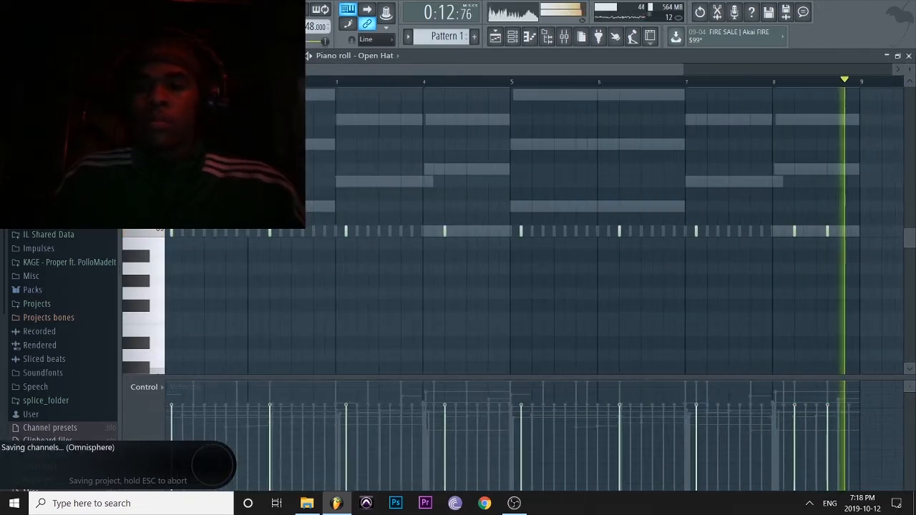
key("F6")
key("F9")
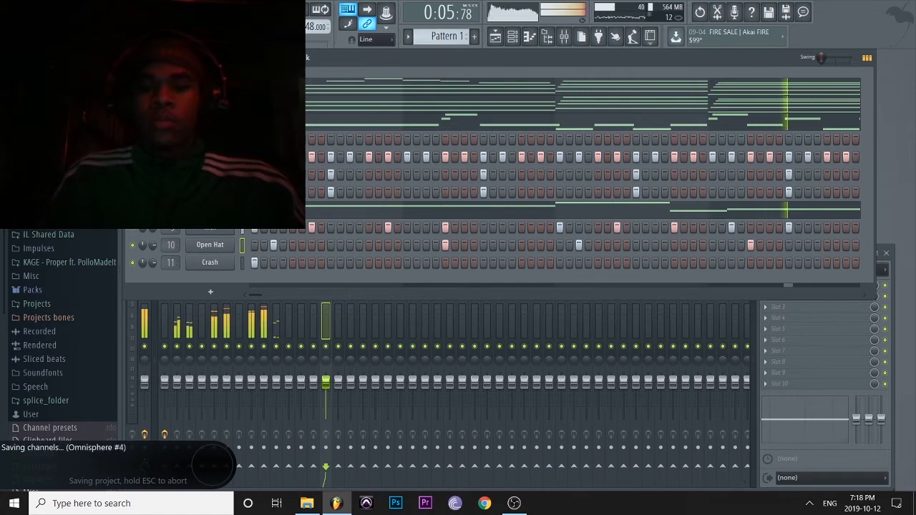
In the HiHat channel's piano roll, lengthen the first note to two steps and chop it into four notes.
right_click(211, 157)
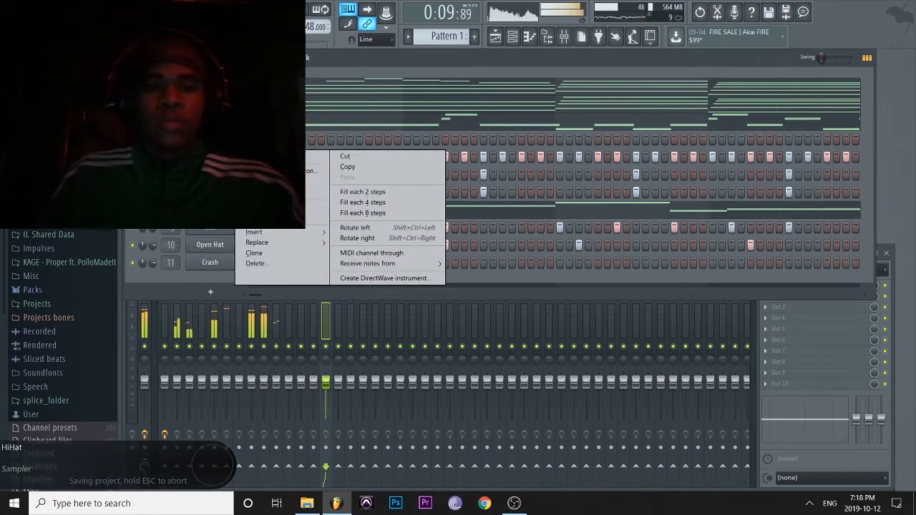
key("Escape")
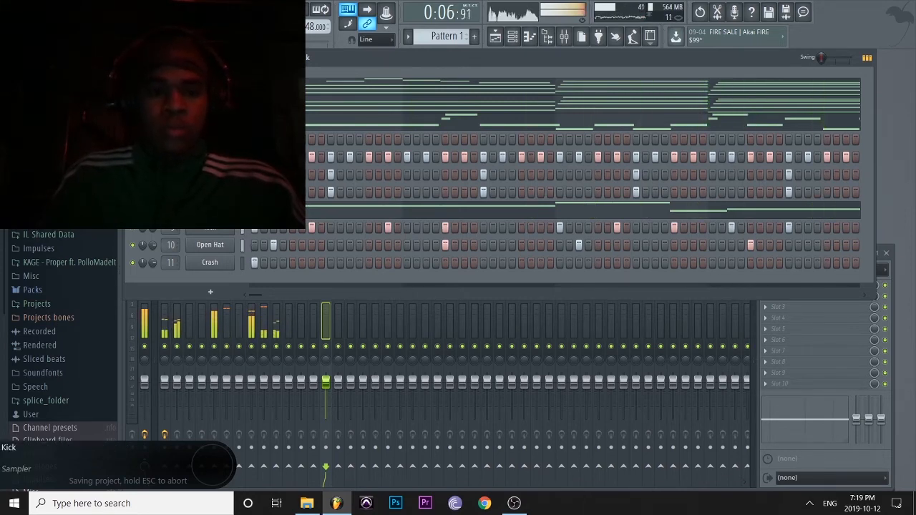
right_click(230, 152)
left_click(251, 156)
scroll(169, 242, "up", 4)
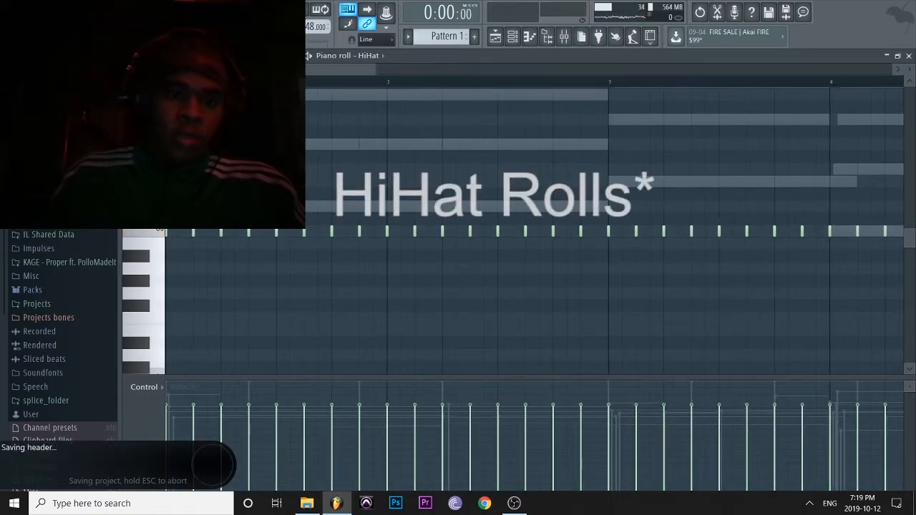
key("space")
scroll(201, 218, "up", 3)
left_click(200, 230, "ctrl")
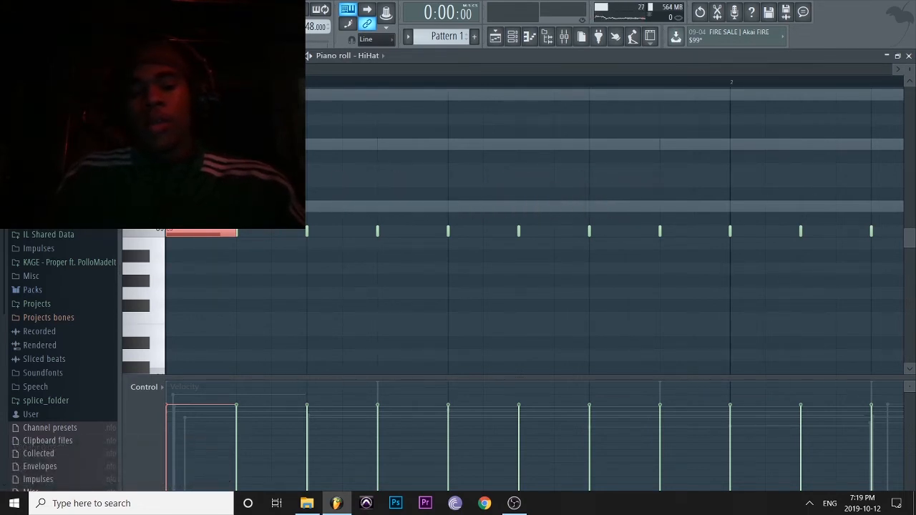
key("alt+u")
key("Return")
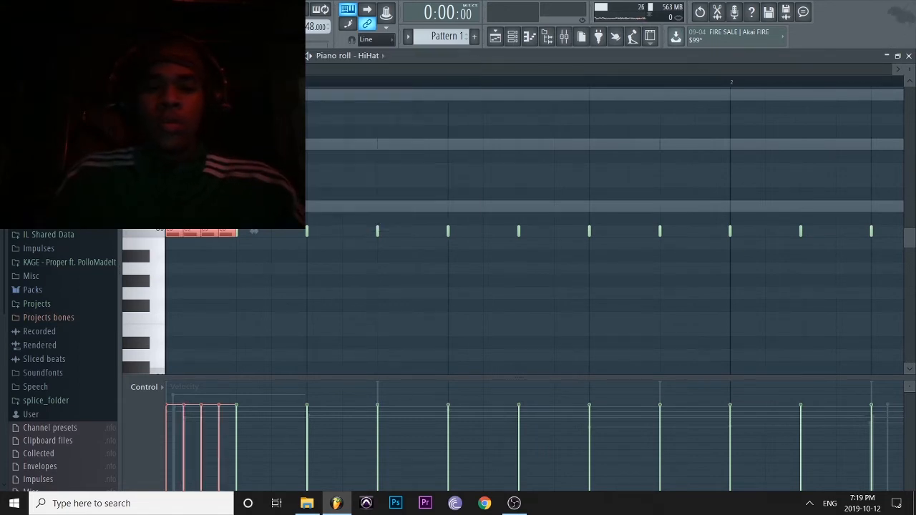
Remove the fourth note of the chopped hi-hat roll in bar 1 and save the project.
left_click(254, 230)
key("Delete")
key("ctrl+z")
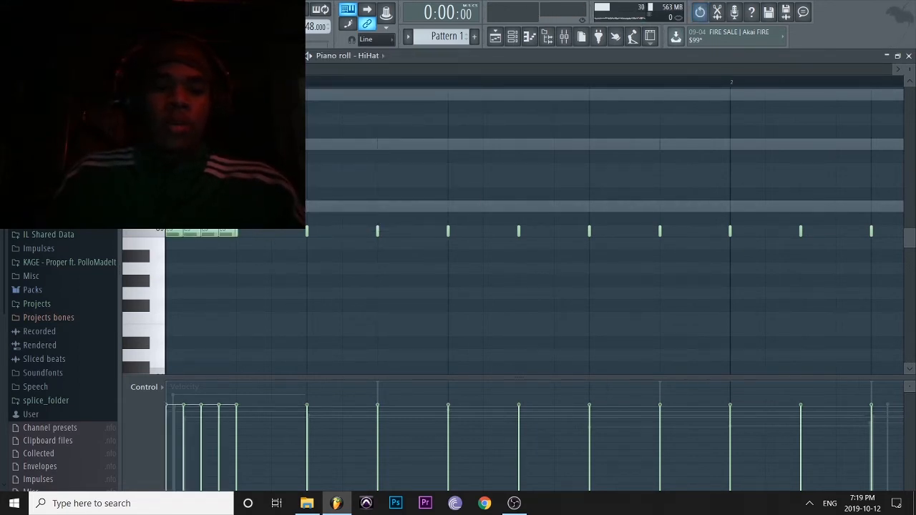
key("ctrl+a")
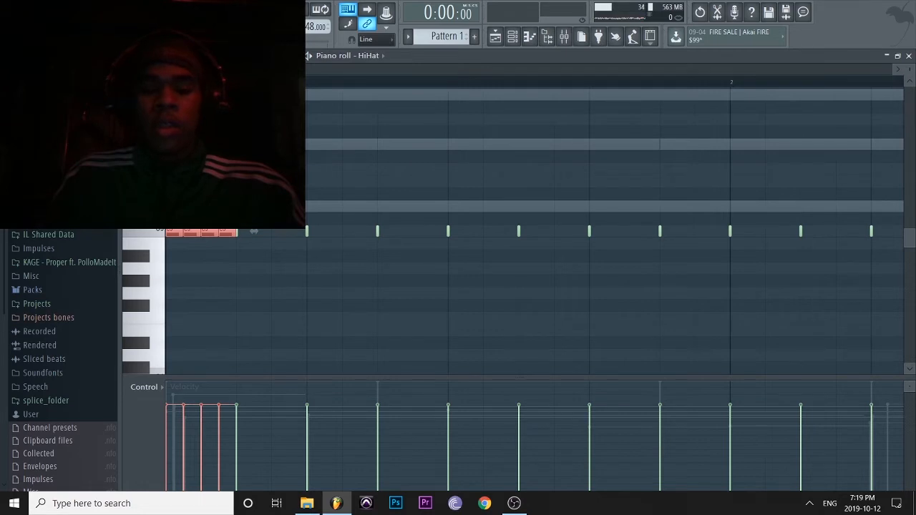
left_click(253, 231)
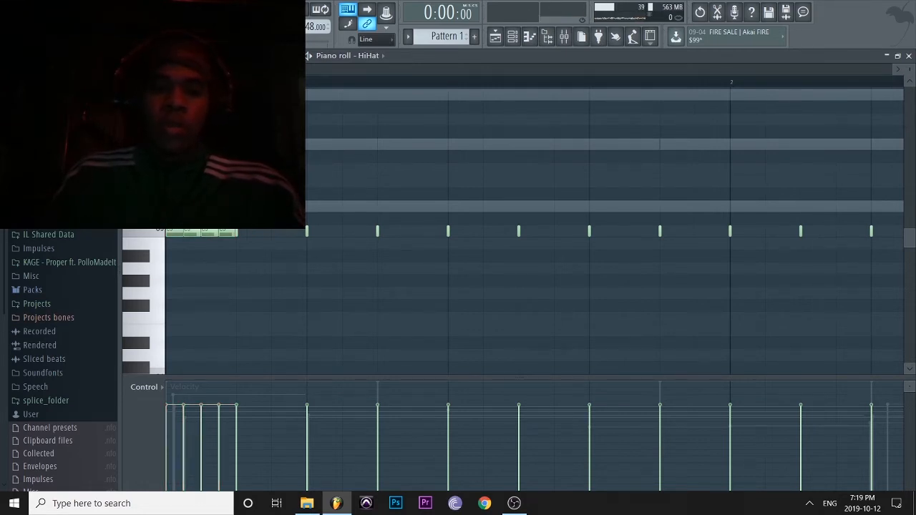
left_click_drag(191, 231, 174, 219)
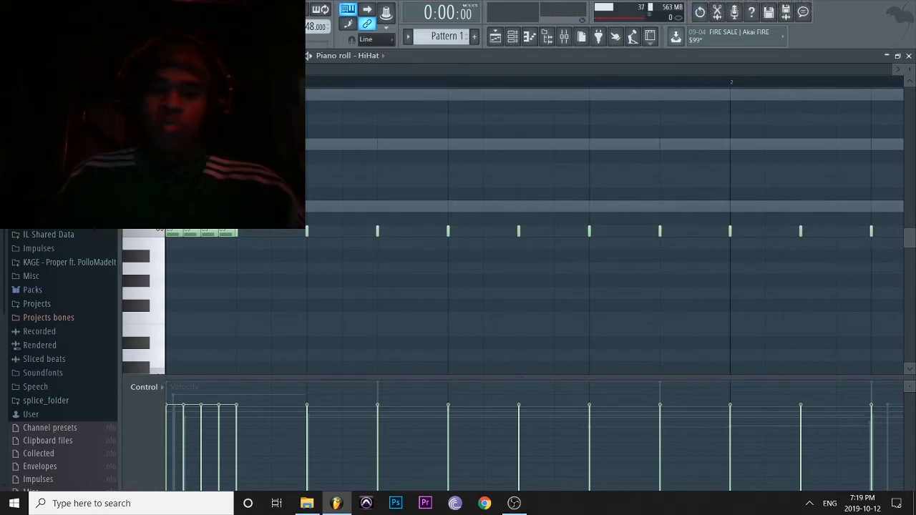
key("ctrl+s")
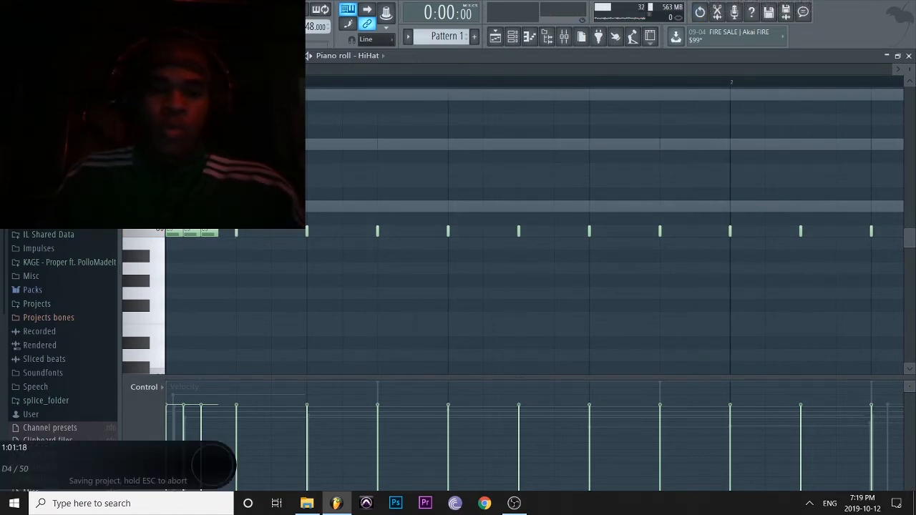
Taper the velocities of the opening hi-hat roll downward, save the project and play the pattern.
scroll(239, 342, "down", 5)
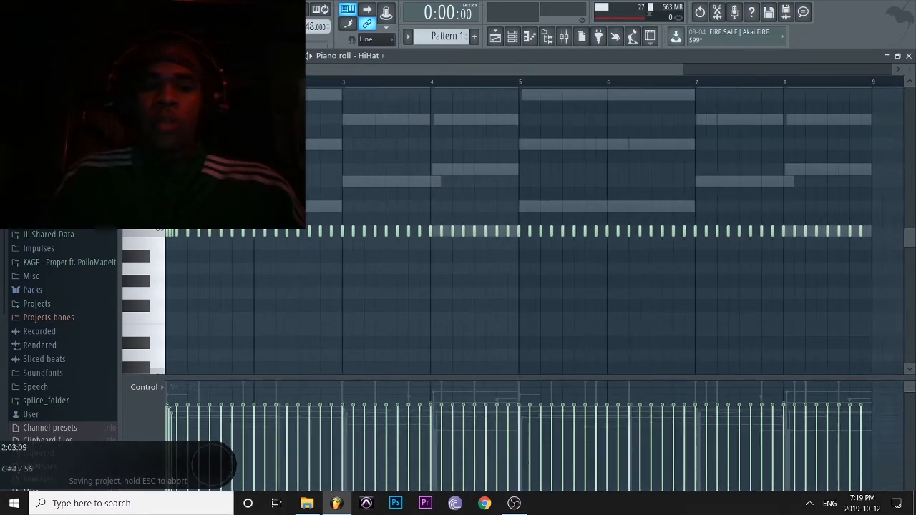
scroll(239, 342, "up", 5)
key("ctrl+s")
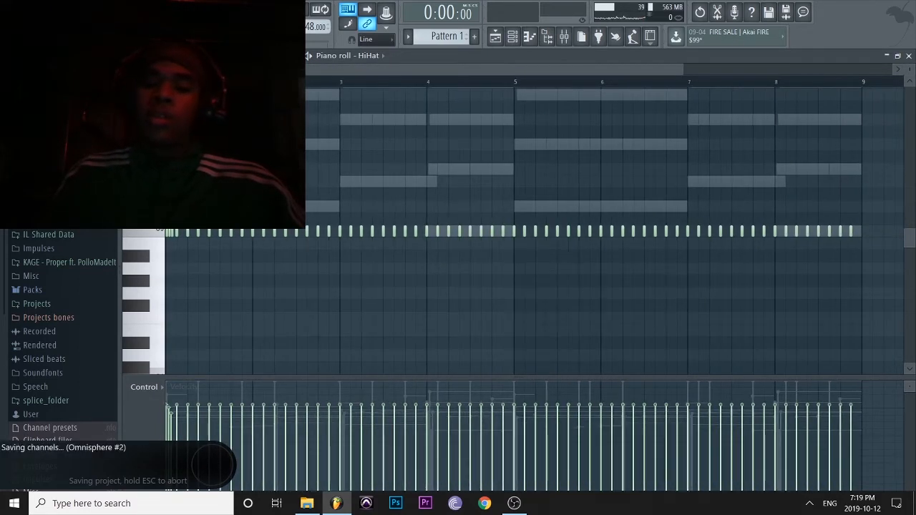
key("space")
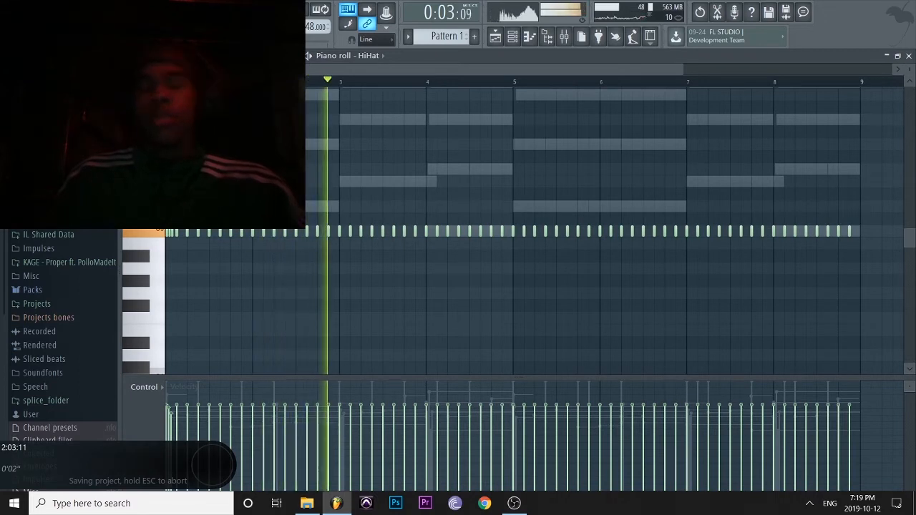
key("space")
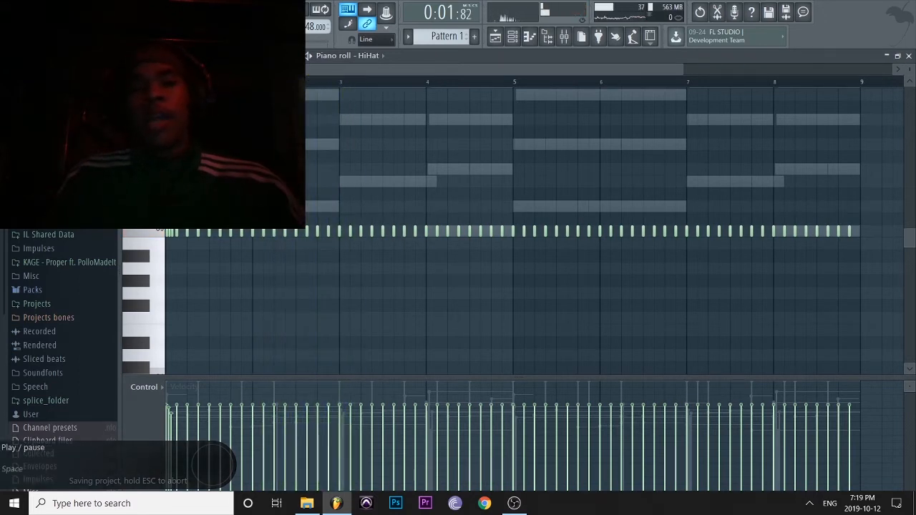
key("space")
key("space")
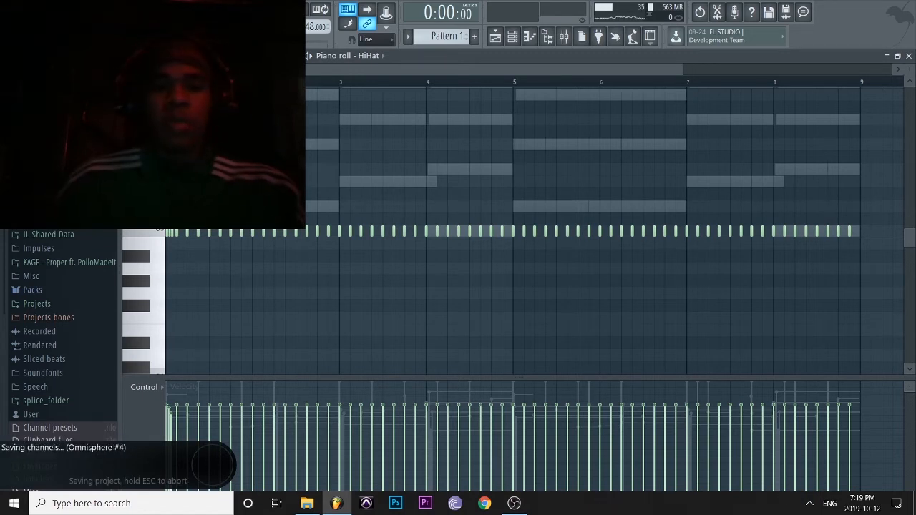
Add an extra hi-hat note at B4 on step 10 of bar 1 with slightly lower velocity, and play the pattern.
scroll(197, 244, "up", 3)
left_click(247, 231)
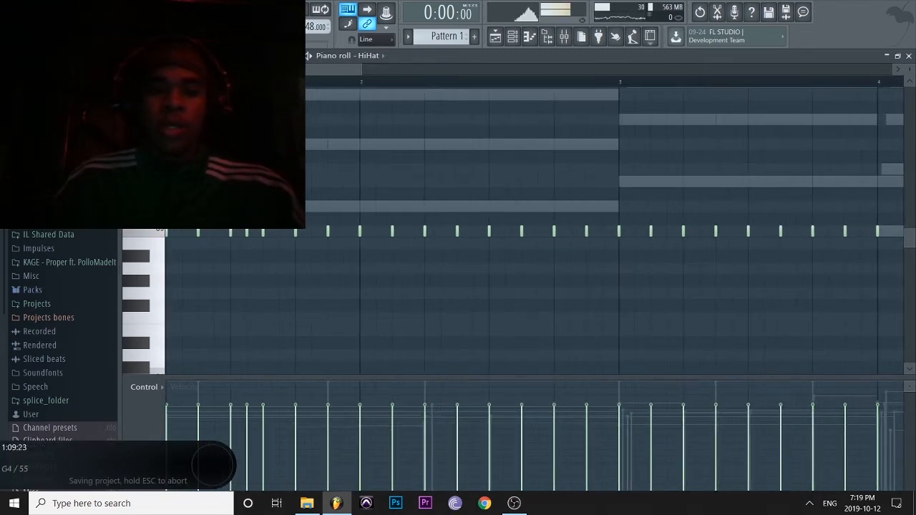
left_click(245, 410)
key("space")
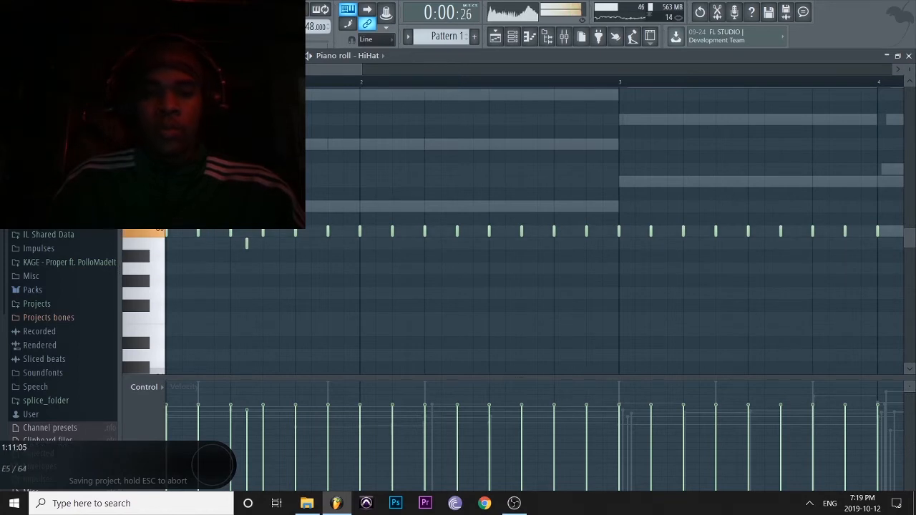
scroll(246, 241, "down", 3)
scroll(213, 236, "up", 3)
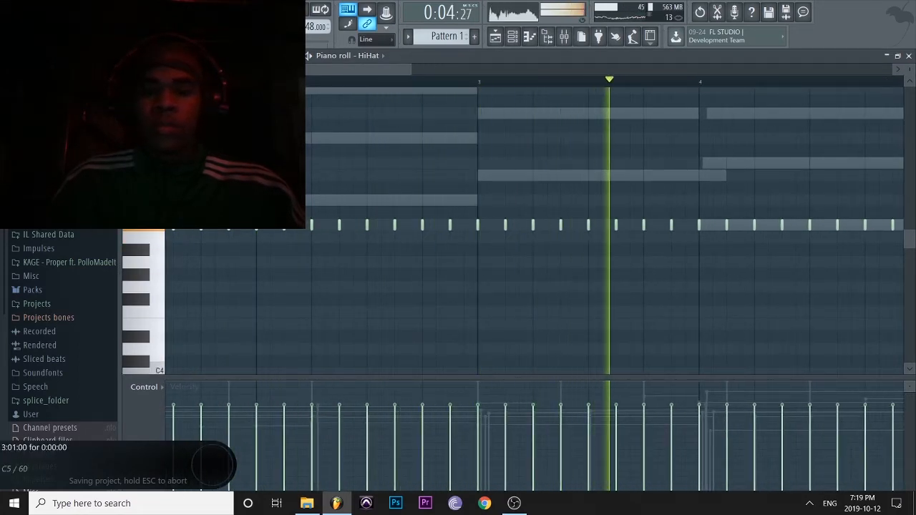
key("space")
Replace the hi-hats in bars 3 to 8 with three copies of the first two bars and play the pattern.
scroll(213, 236, "down", 3)
key("space")
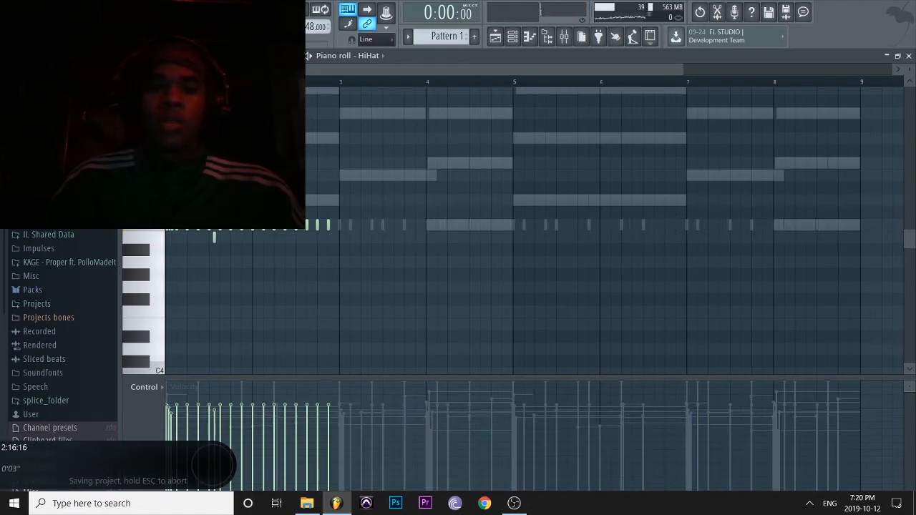
key("ctrl+a")
key("ctrl+b")
key("ctrl+b")
key("ctrl+b")
key("ctrl+d")
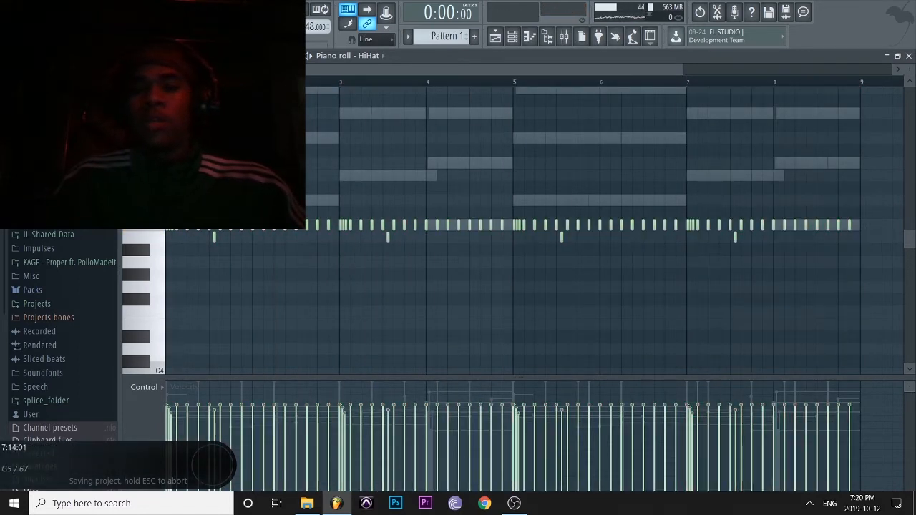
scroll(249, 208, "up", 4)
scroll(249, 208, "down", 1)
scroll(249, 208, "down", 2)
key("space")
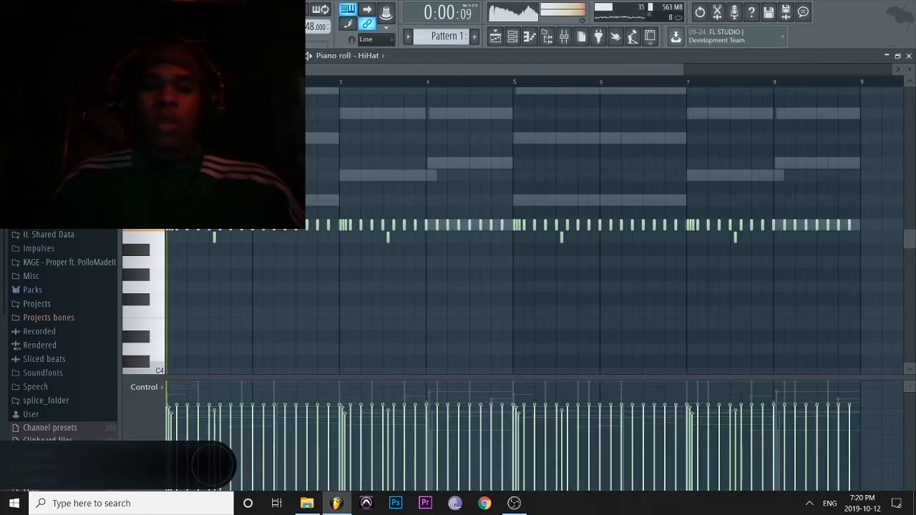
scroll(289, 207, "up", 3)
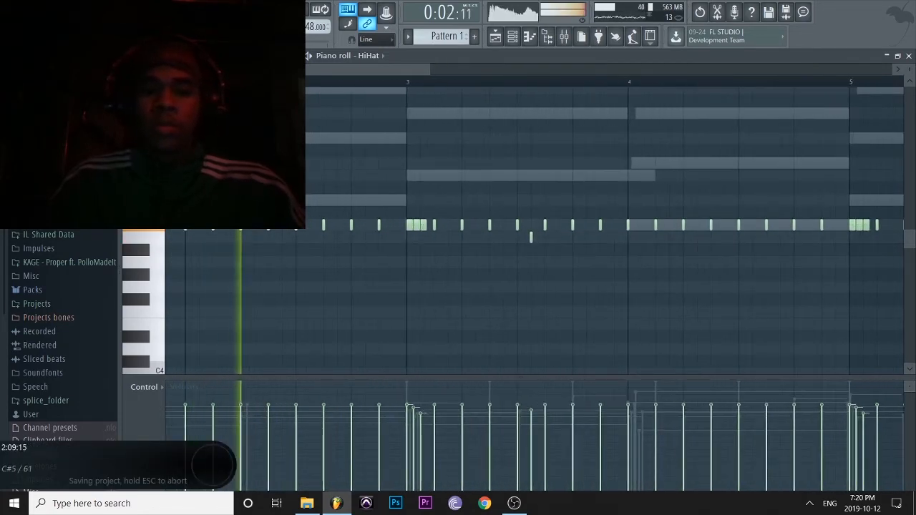
Drop the last two hi-hats of bar 8 down to A4 and save the project.
scroll(292, 207, "down", 3)
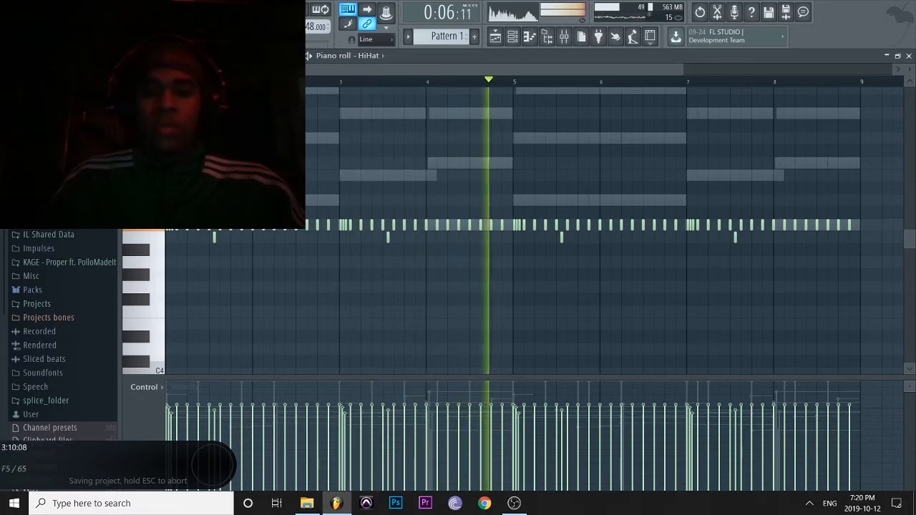
scroll(529, 229, "up", 2)
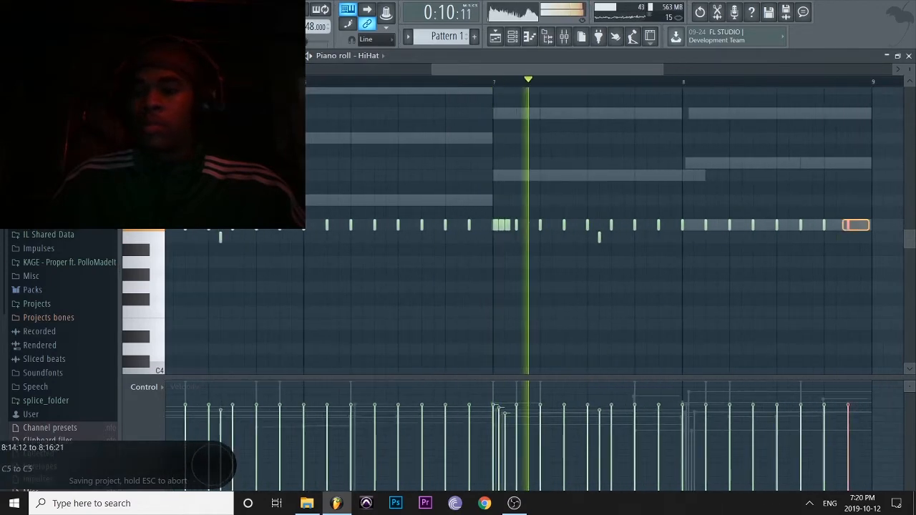
left_click_drag(866, 249, 865, 274)
key("ctrl+d")
key("ctrl+s")
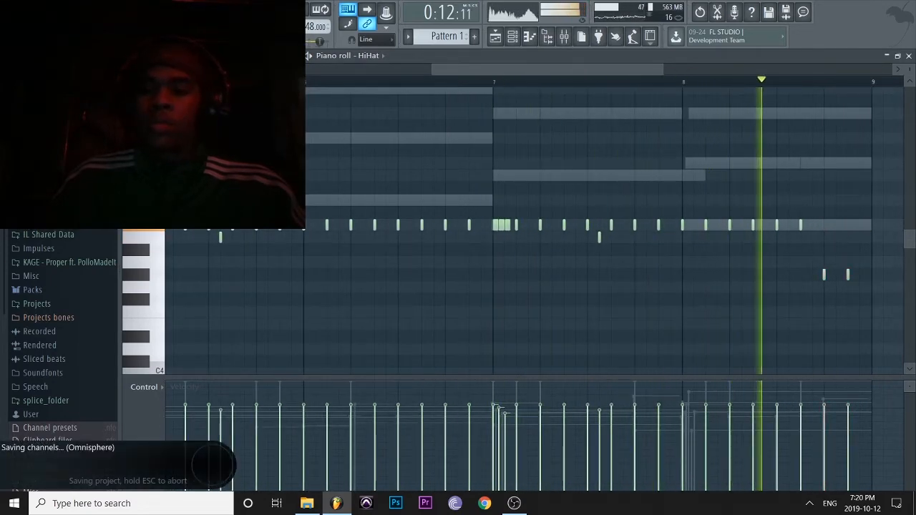
left_click_drag(794, 256, 860, 281)
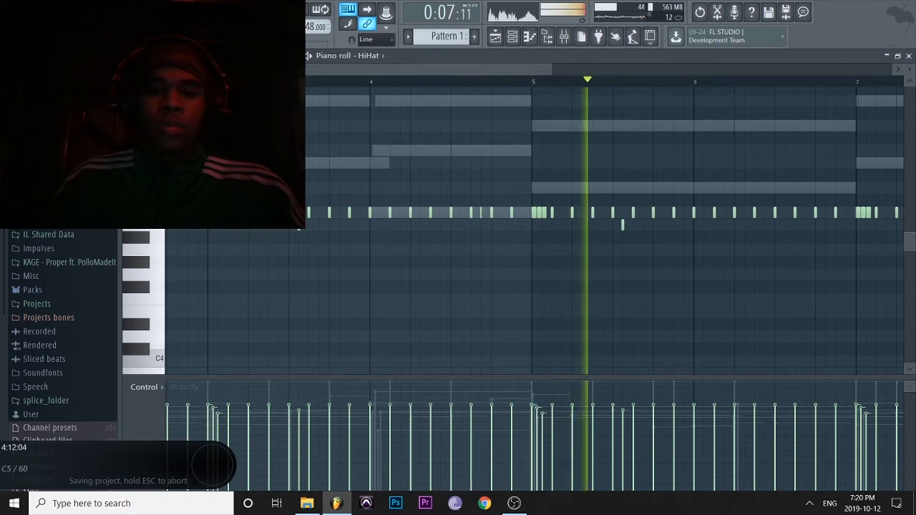
Change the snap setting, respace the hi-hats on beat 3 of bar 4 into a triplet, save and play, and close the piano roll.
left_click(158, 55)
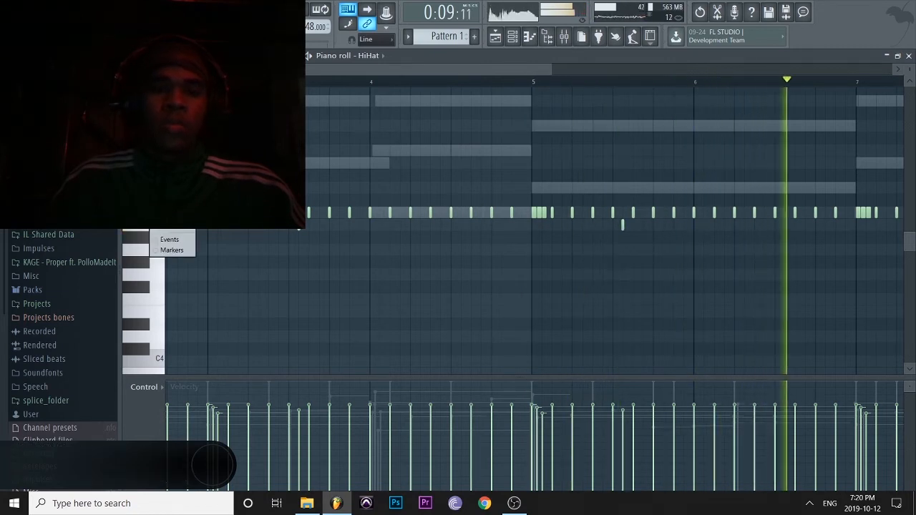
left_click(175, 143)
key("ctrl+s")
scroll(452, 212, "up", 3)
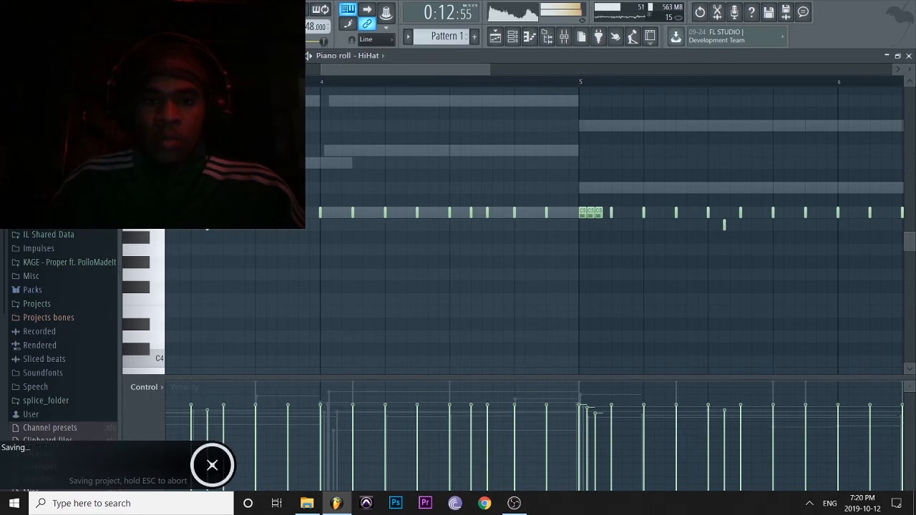
key("space")
key("space")
key("space")
key("space")
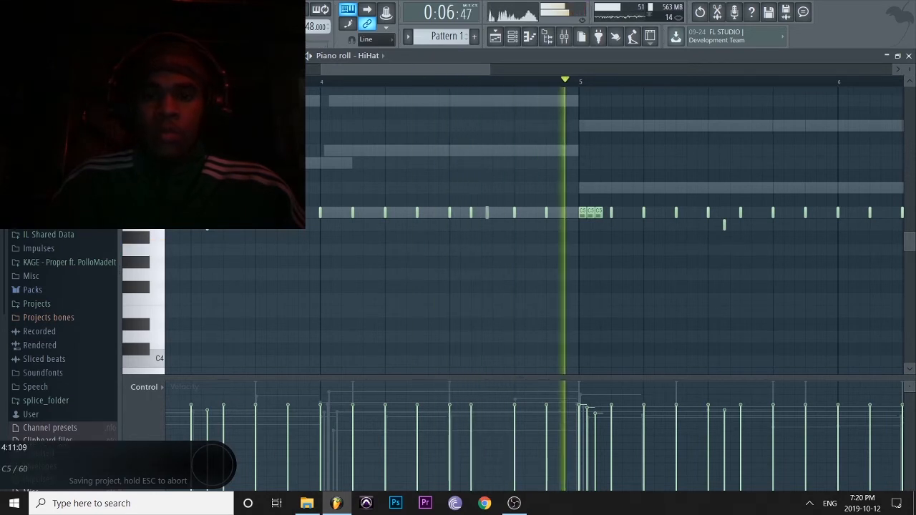
key("space")
key("space")
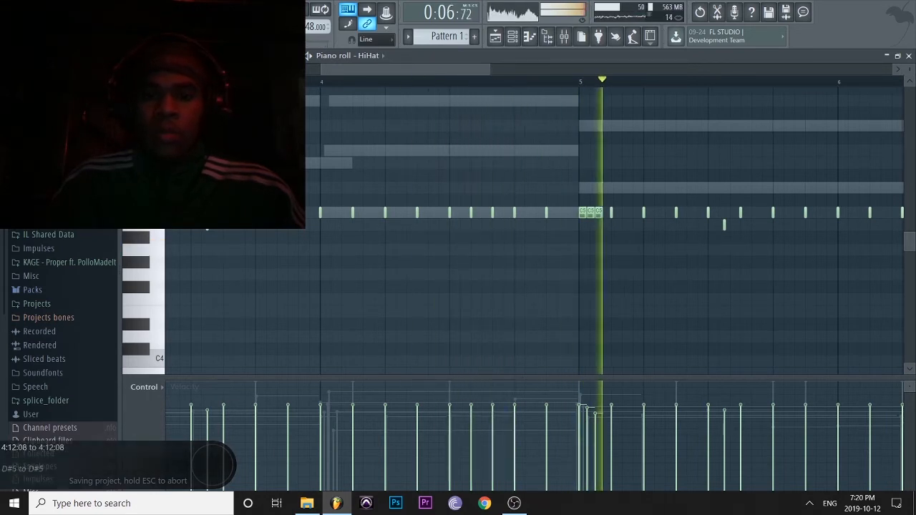
scroll(206, 229, "down", 3)
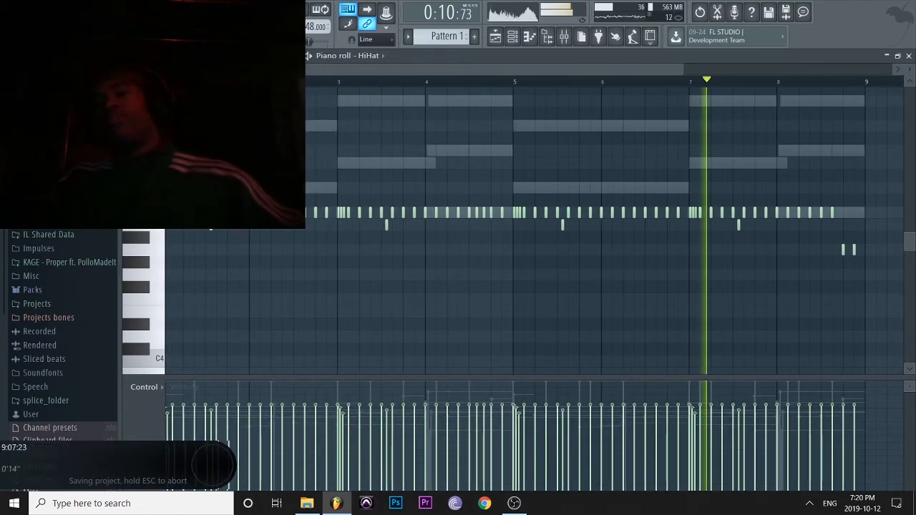
left_click(909, 56)
Solo mixer inserts 8 and 9 and load CamelCrusher into the first effect slot of insert 8.
right_click(263, 346)
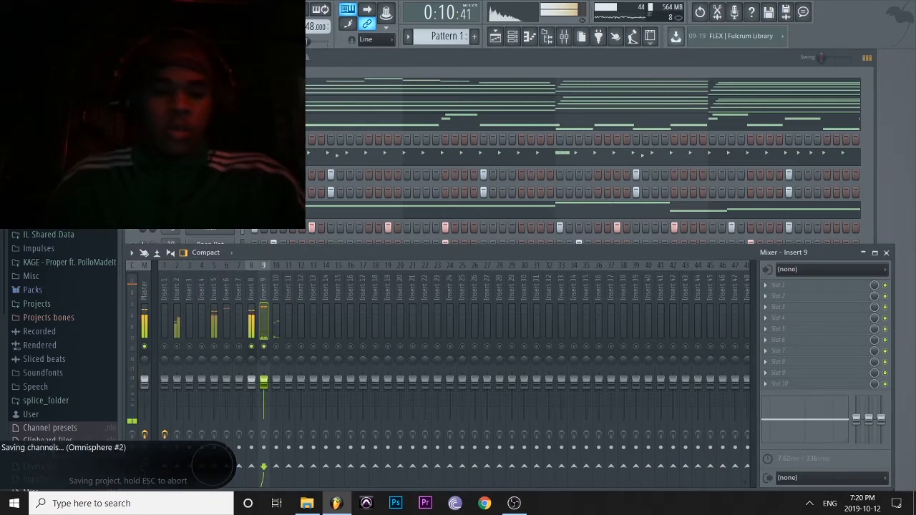
left_click(251, 294)
left_click(765, 285)
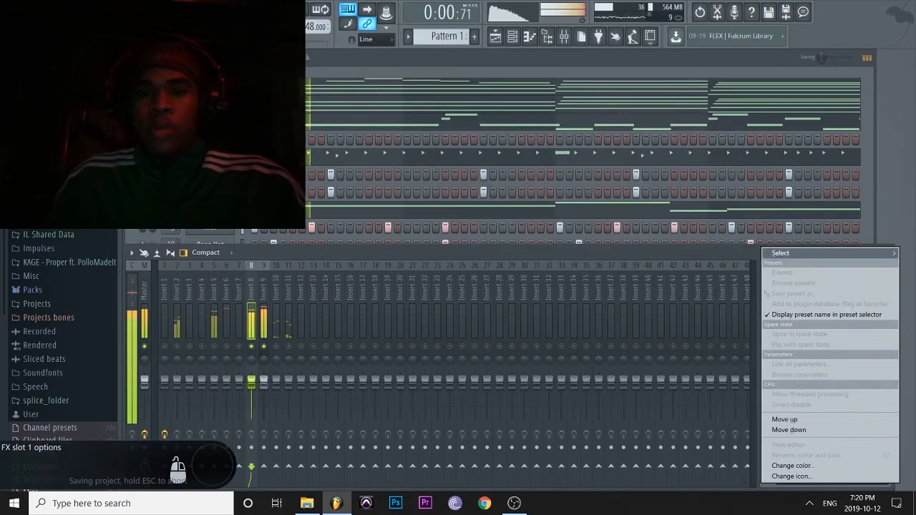
mouse_move(781, 254)
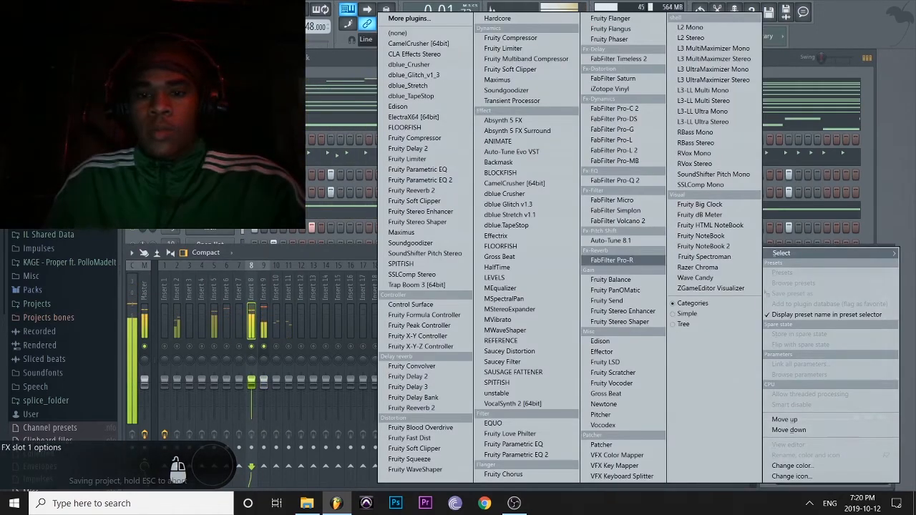
left_click(411, 243)
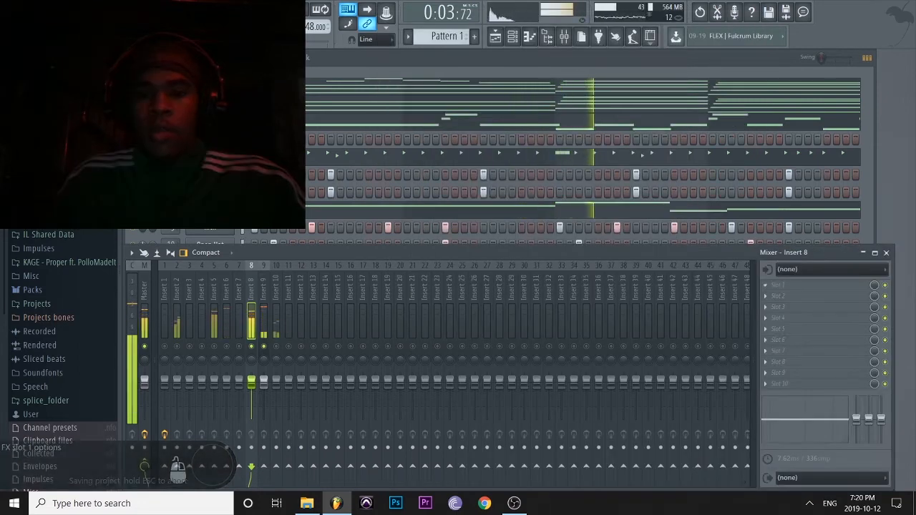
left_click(766, 285)
mouse_move(782, 254)
left_click(419, 42)
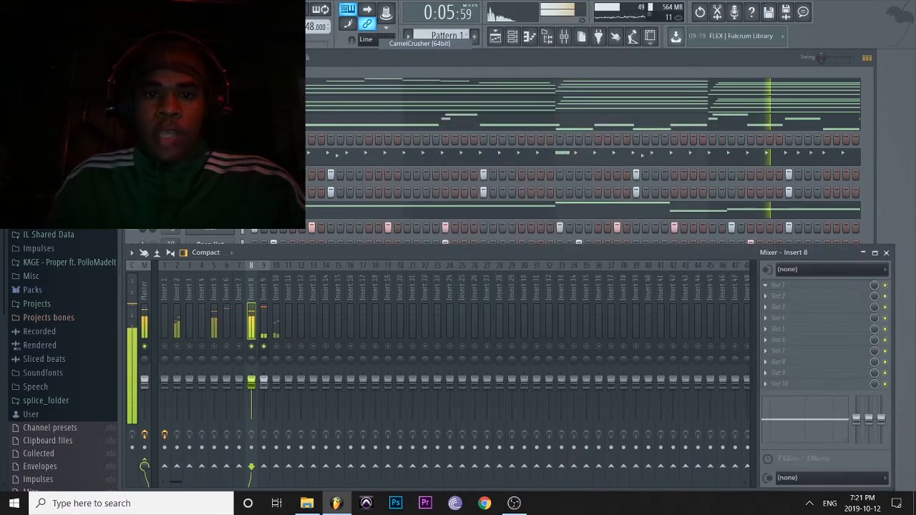
key("space")
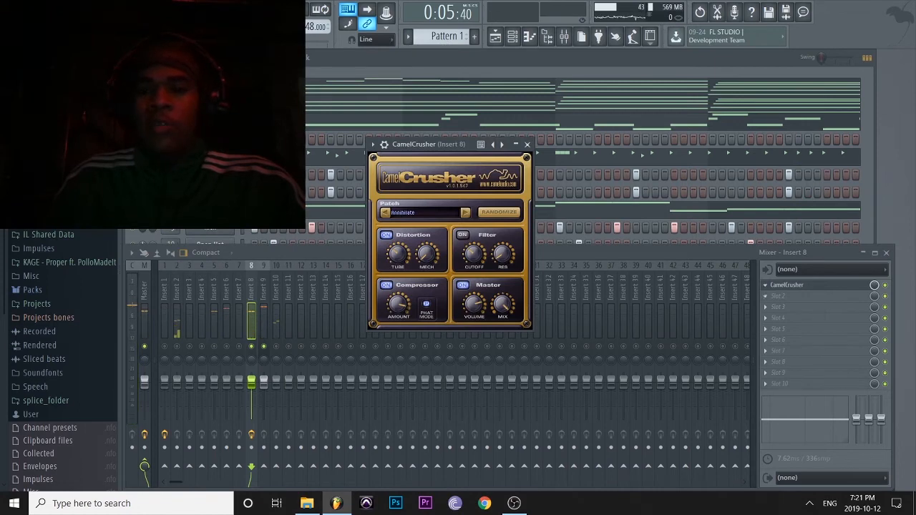
Choose the American Crunch patch in CamelCrusher, lower the effect's mix level in its slot, play the pattern and save the project.
left_click(765, 285)
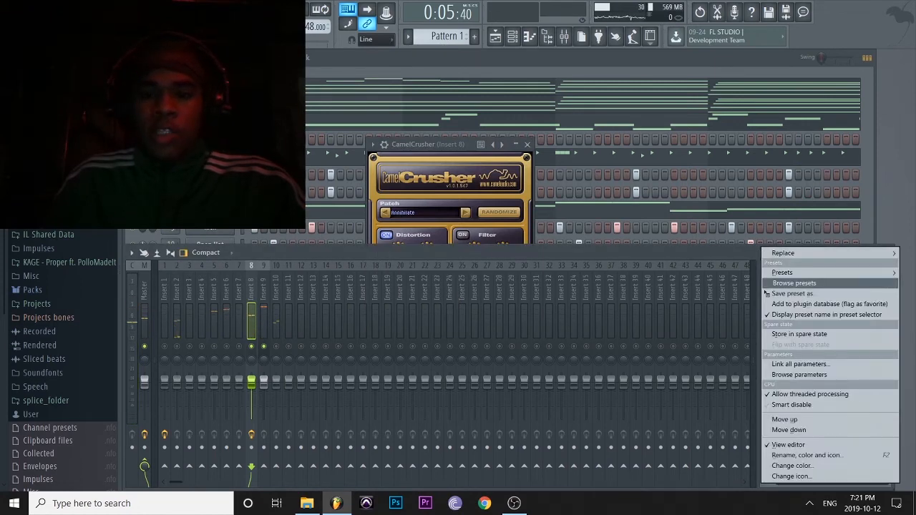
key("Escape")
left_click_drag(428, 145, 530, 125)
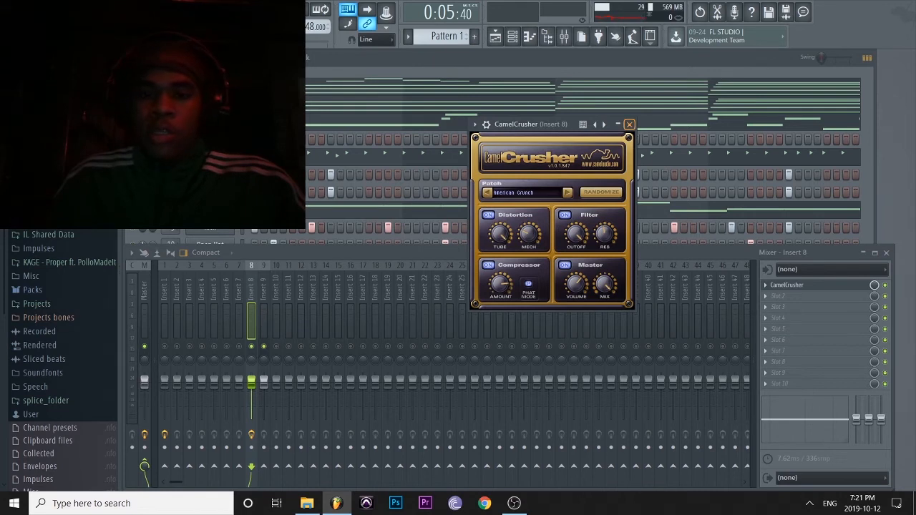
left_click(628, 124)
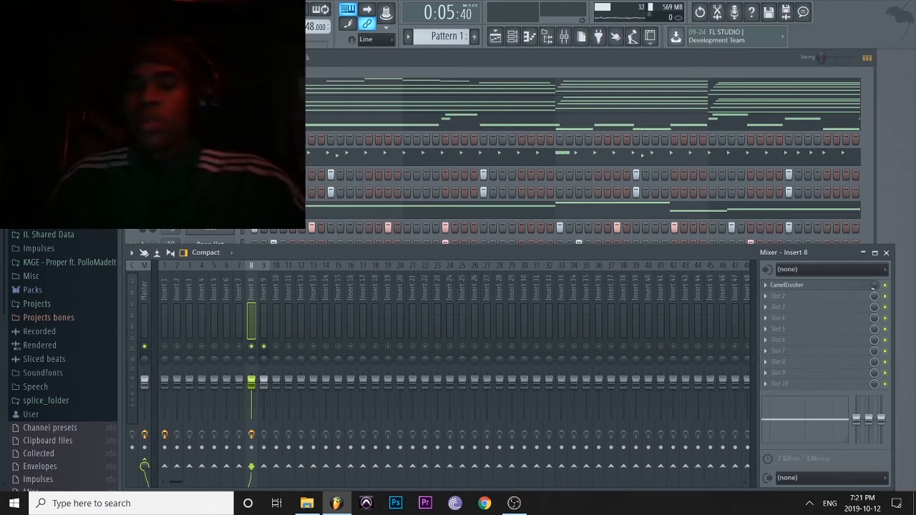
key("space")
key("ctrl+s")
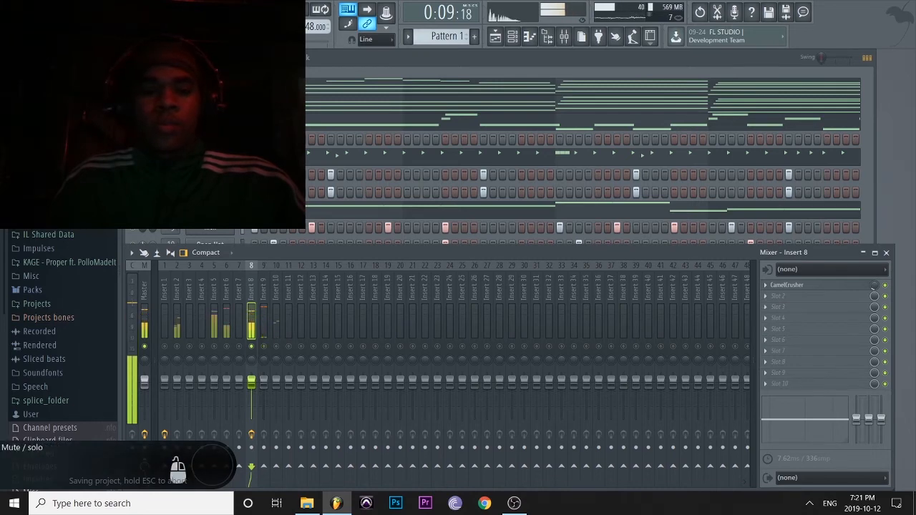
Unsolo the mixer tracks, load Sausage Fattener into the second effect slot of insert 8 and play the pattern.
right_click(252, 346)
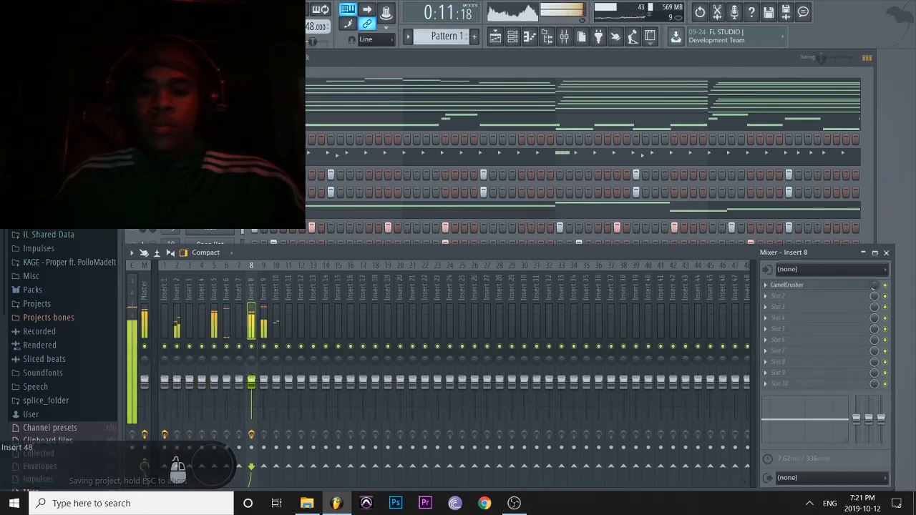
left_click(787, 295)
left_click(425, 266)
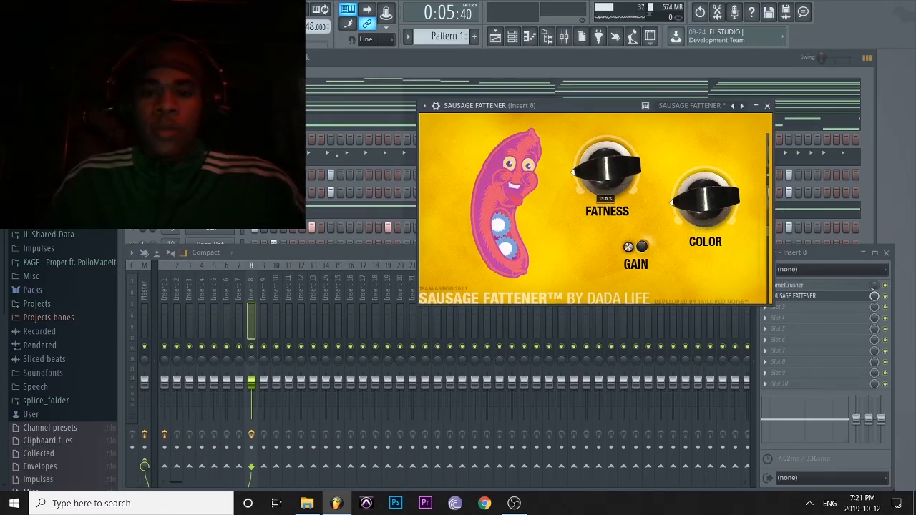
key("space")
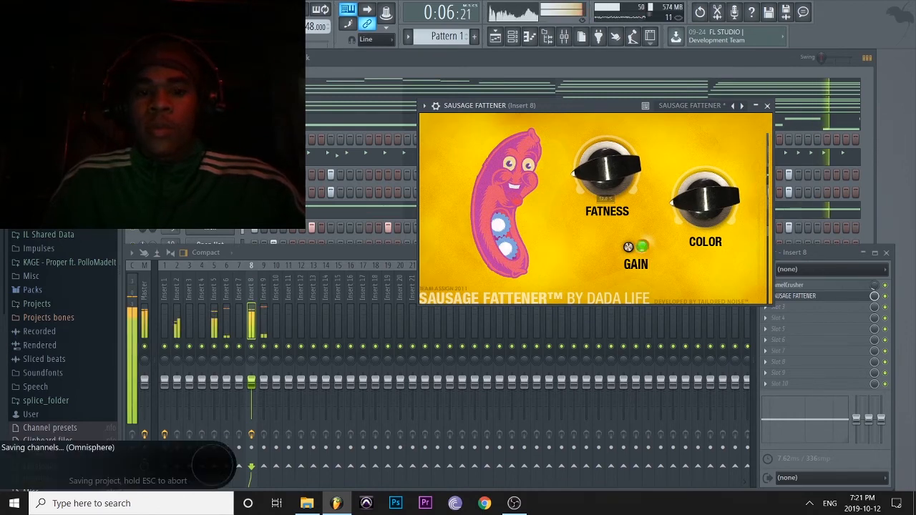
Lower insert 8's fader to about -5 dB, raise Sausage Fattener's Fatness to 18% and its Color slightly, and save the project.
left_click_drag(251, 382, 251, 387)
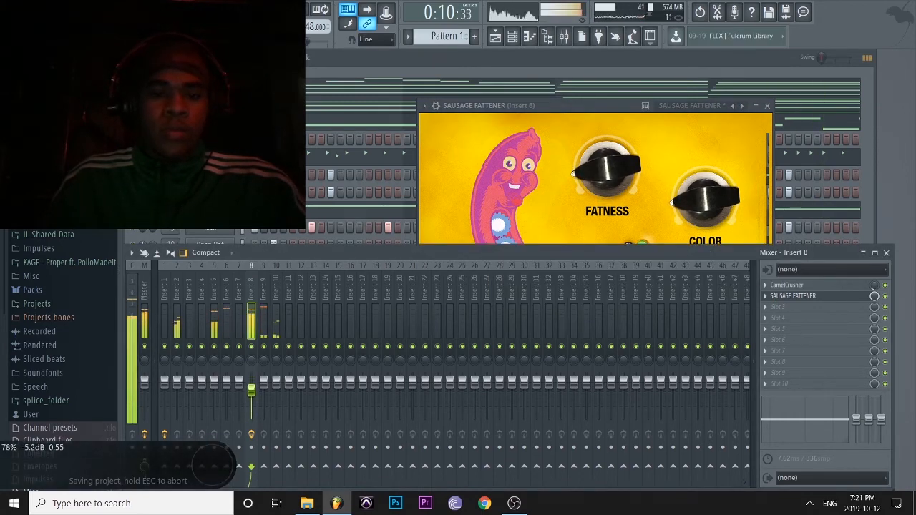
left_click_drag(607, 172, 607, 166)
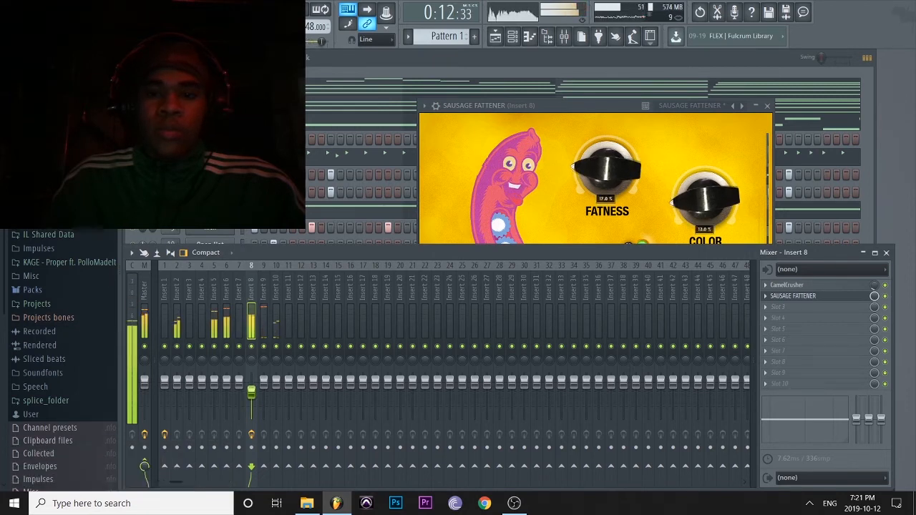
left_click_drag(705, 199, 705, 194)
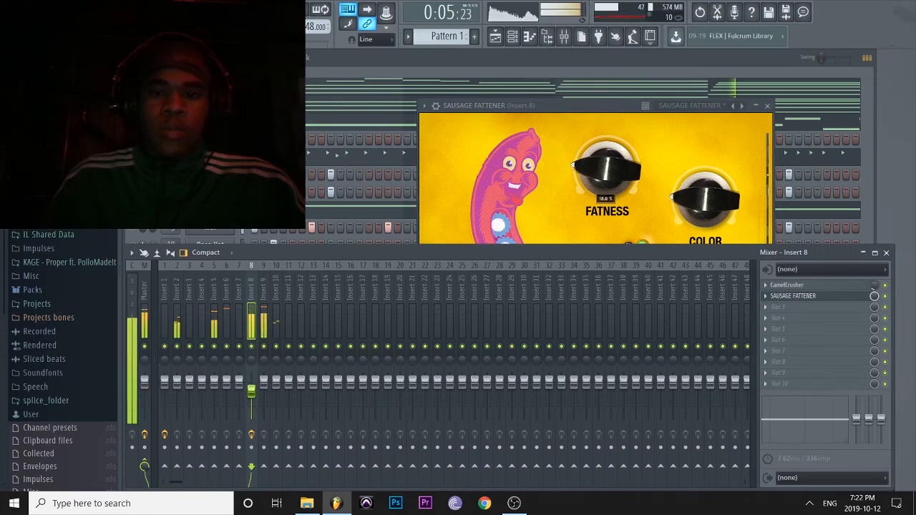
left_click(767, 105)
left_click(767, 105)
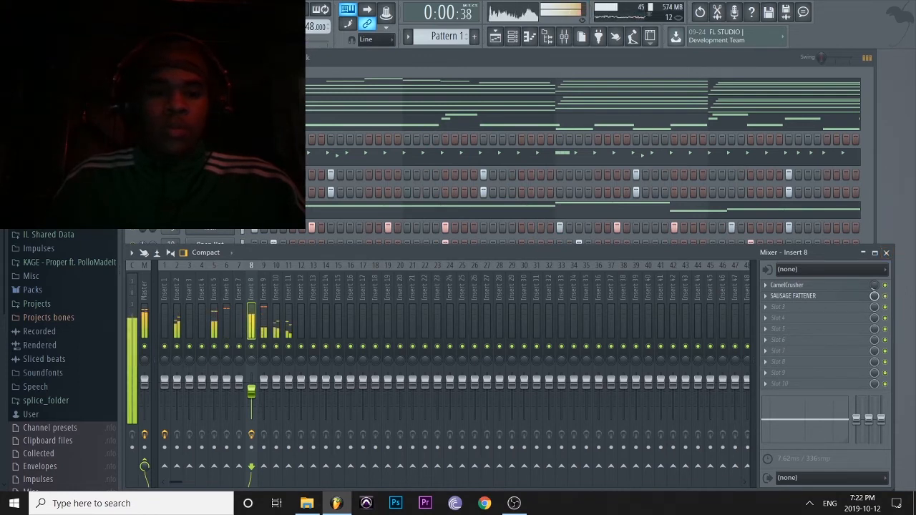
key("F9")
key("ctrl+s")
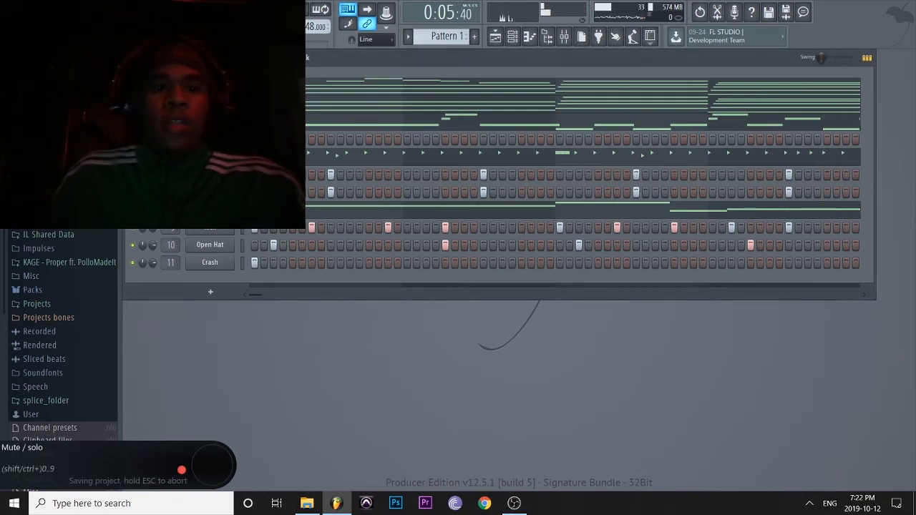
Clone Pattern 1 and split the copy into separate patterns by channel.
left_click(407, 36)
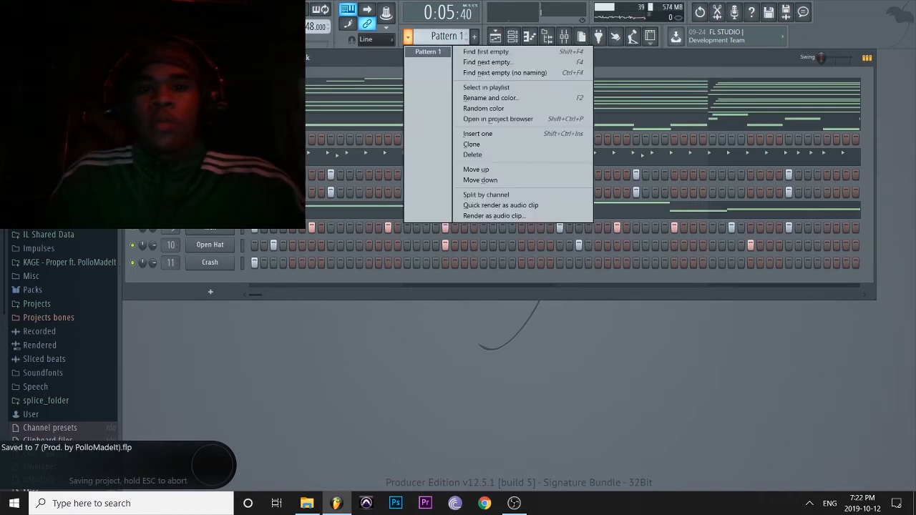
left_click(472, 144)
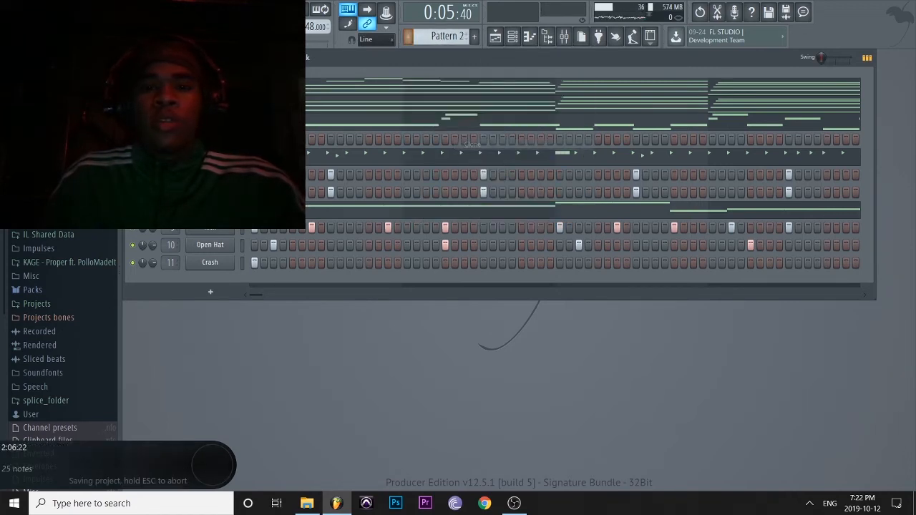
left_click(407, 36)
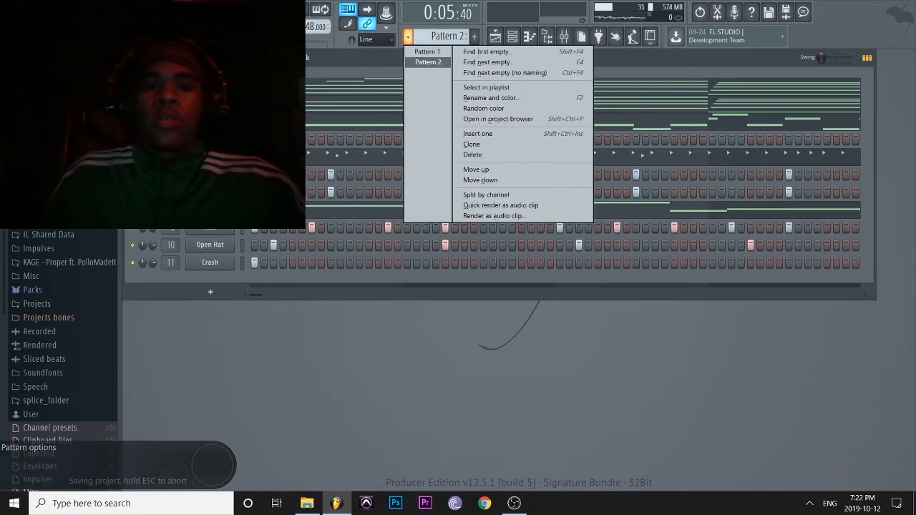
left_click(408, 36)
left_click(408, 36)
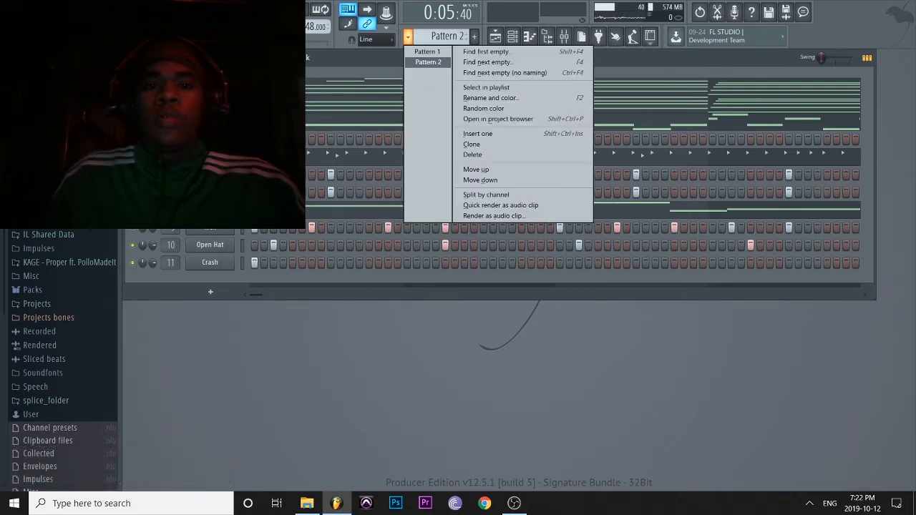
left_click(408, 37)
left_click(408, 36)
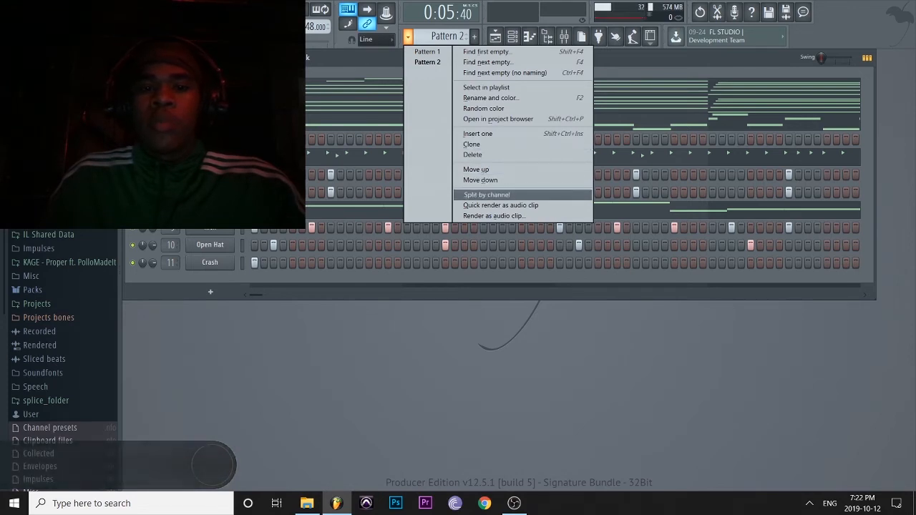
left_click(493, 194)
Switch from the split Omnisphere pattern back to Pattern 1 and play it briefly.
left_click(407, 35)
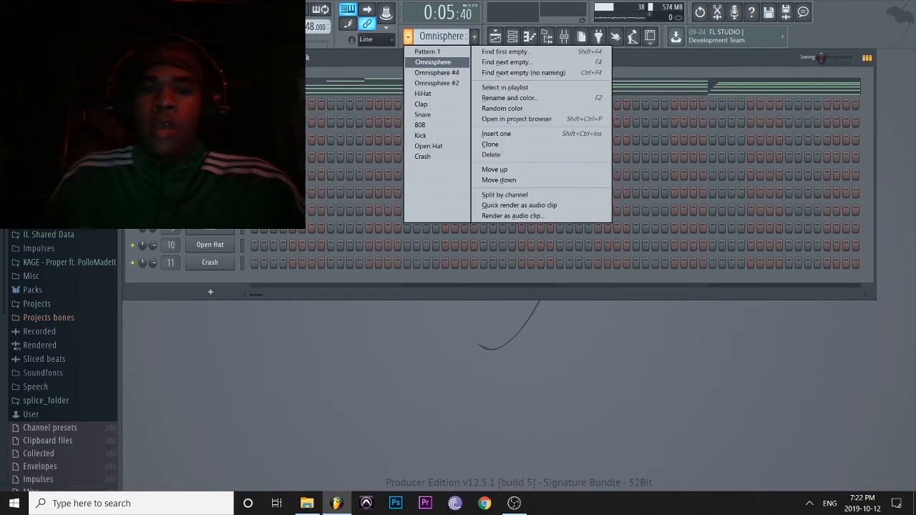
left_click(427, 52)
key("space")
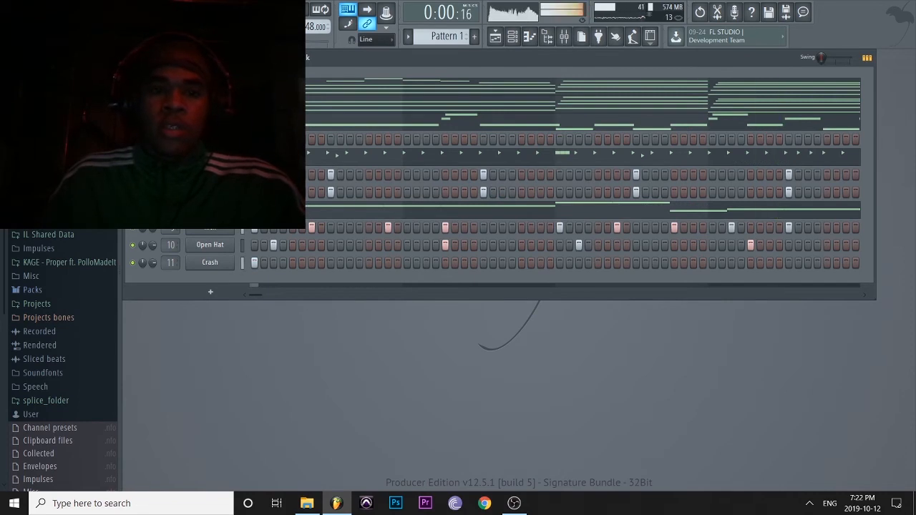
key("space")
Inspect the separated Omnisphere #2 pattern, return to Pattern 1 and play it again.
left_click(407, 36)
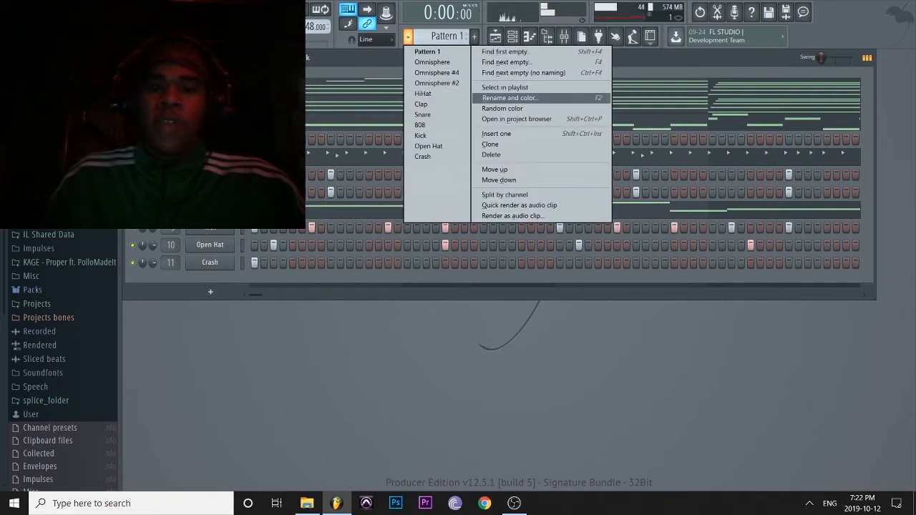
left_click(436, 83)
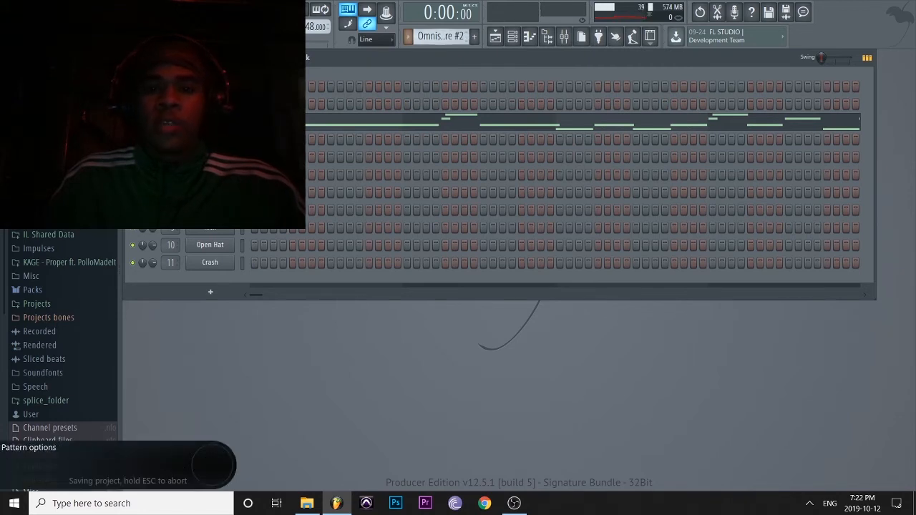
left_click(407, 36)
left_click(430, 51)
key("space")
key("space")
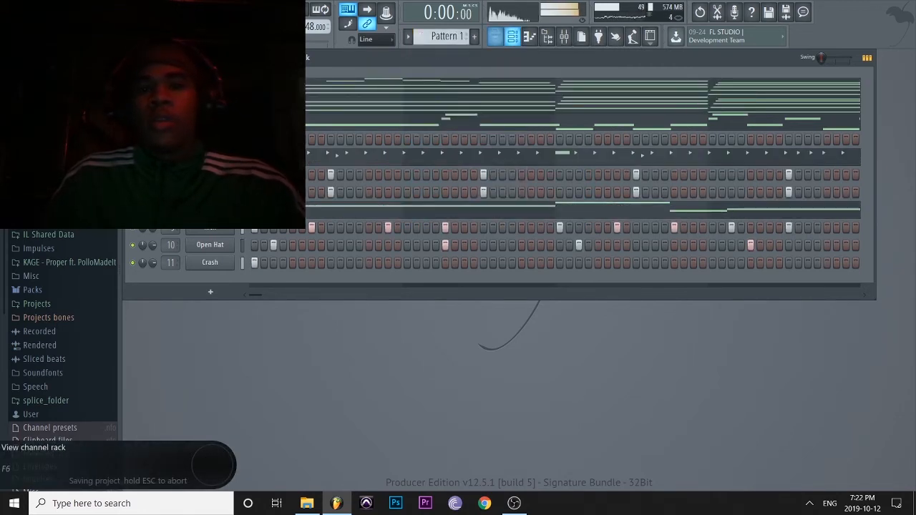
Save the project and check the Pattern 1 clip in the playlist before returning to the channel rack.
key("ctrl+s")
key("F5")
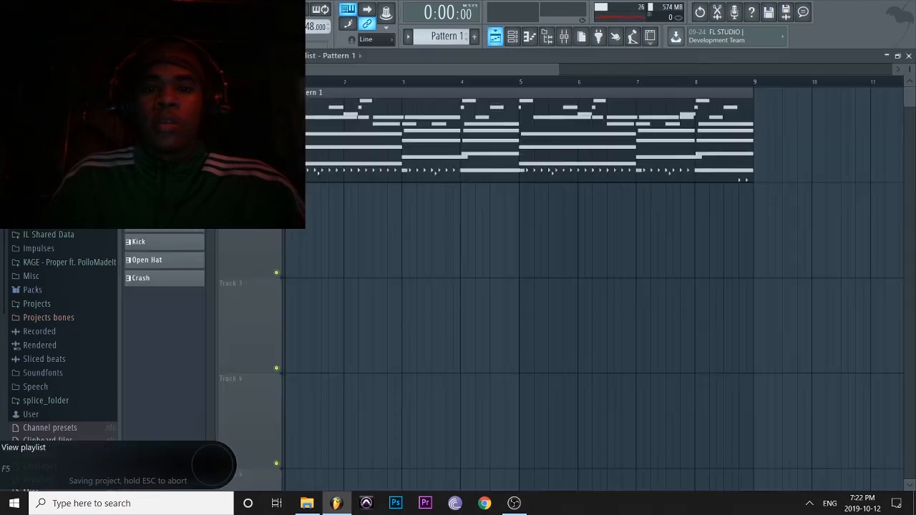
scroll(738, 177, "down", 4)
key("ctrl+s")
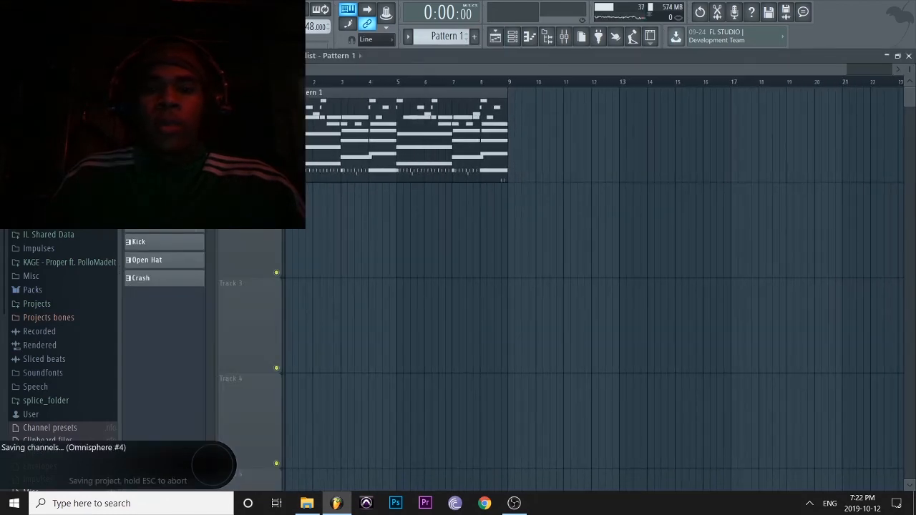
key("F6")
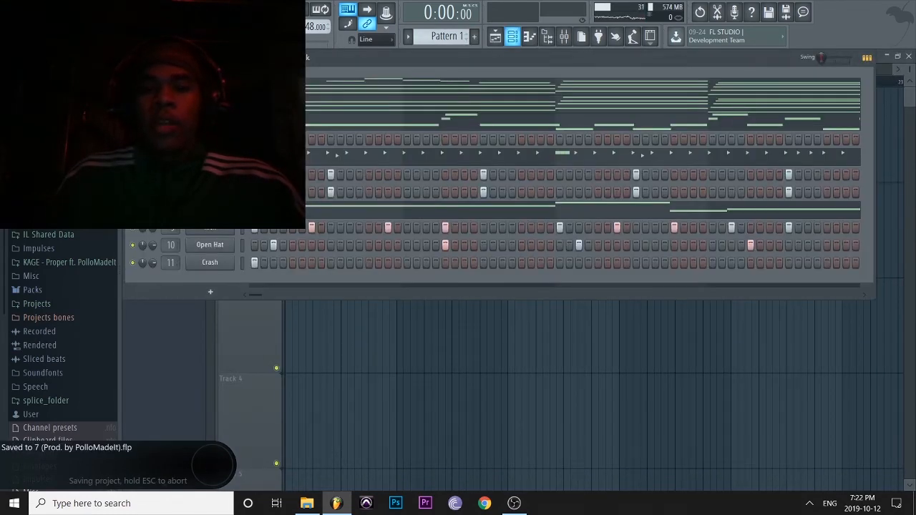
Reduce the decay, sustain and release of the 808 channel's volume envelope to zero and save the project.
left_click(226, 210)
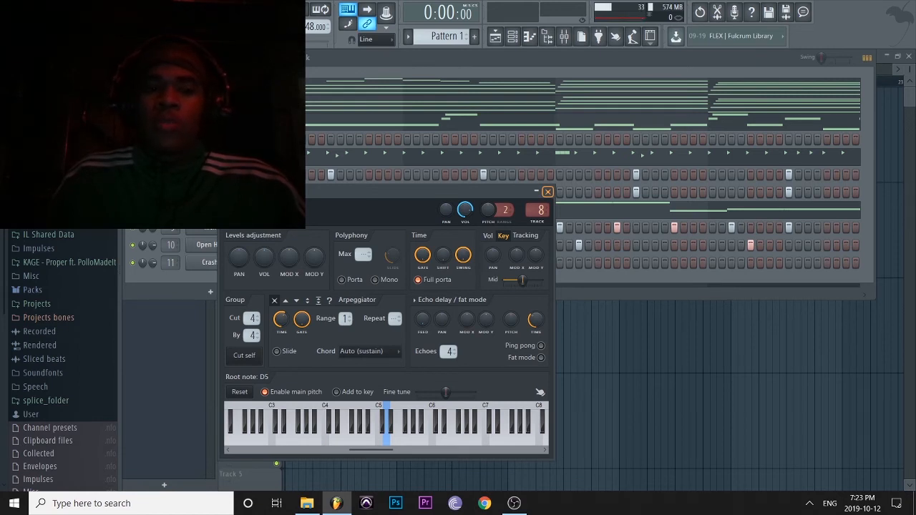
left_click(258, 209)
left_click(279, 210)
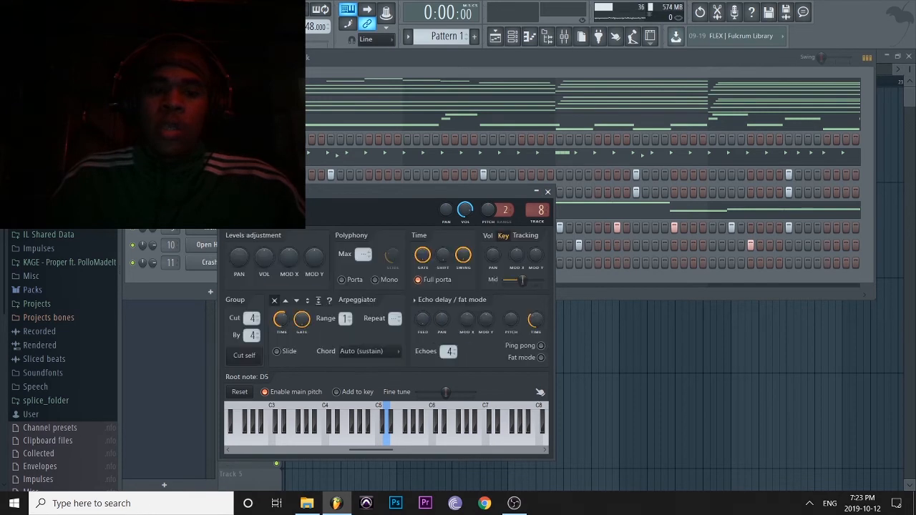
left_click(258, 209)
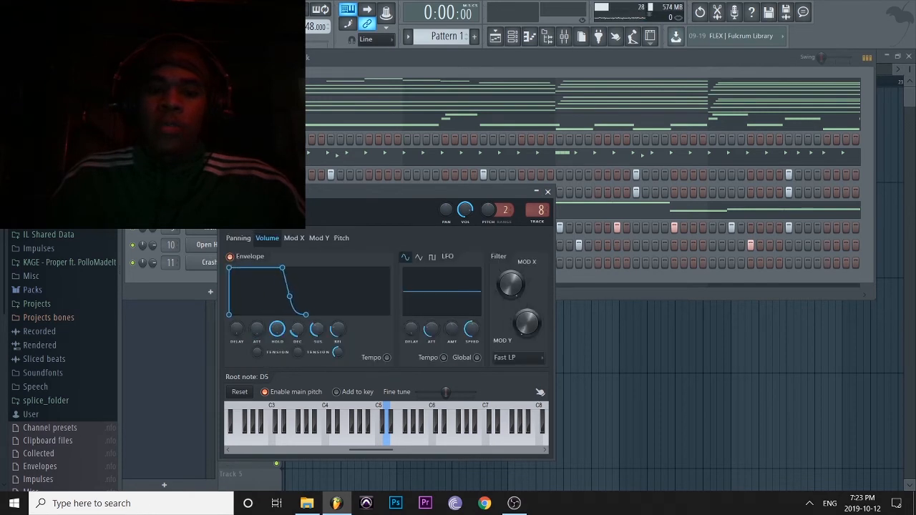
key("ctrl+s")
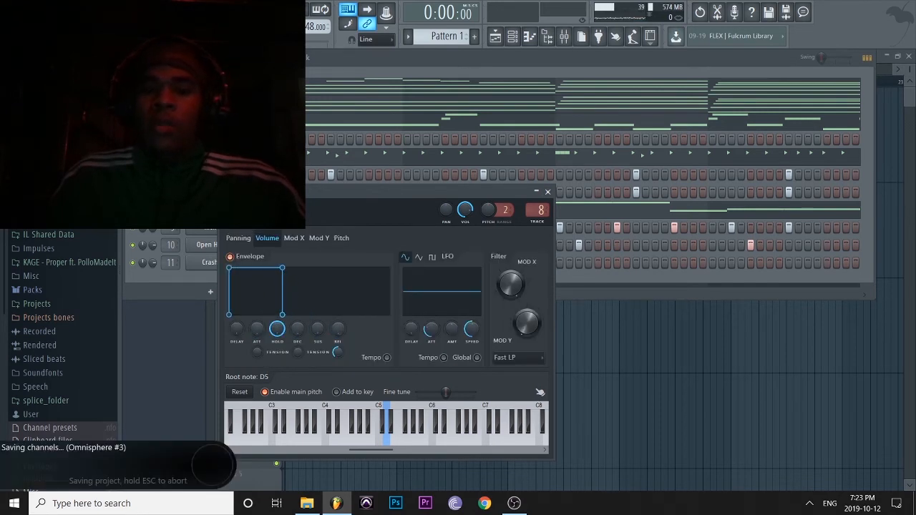
left_click(279, 210)
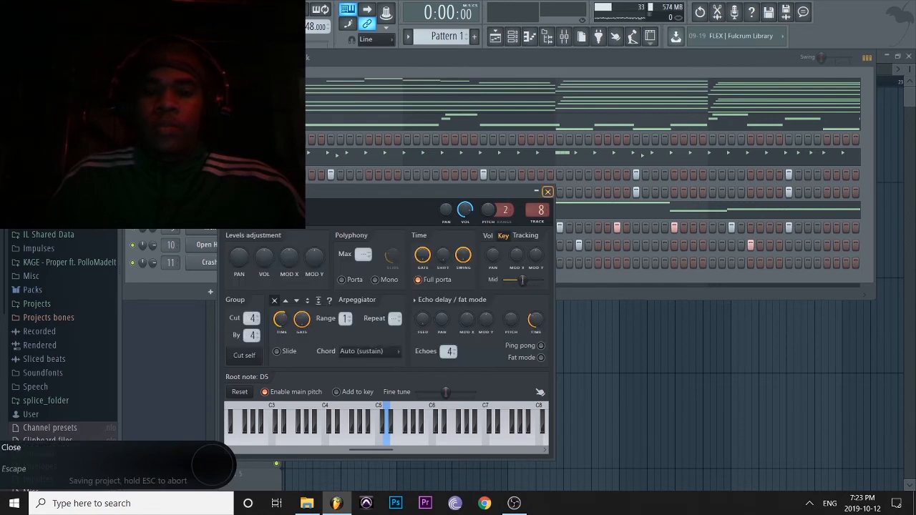
key("Escape")
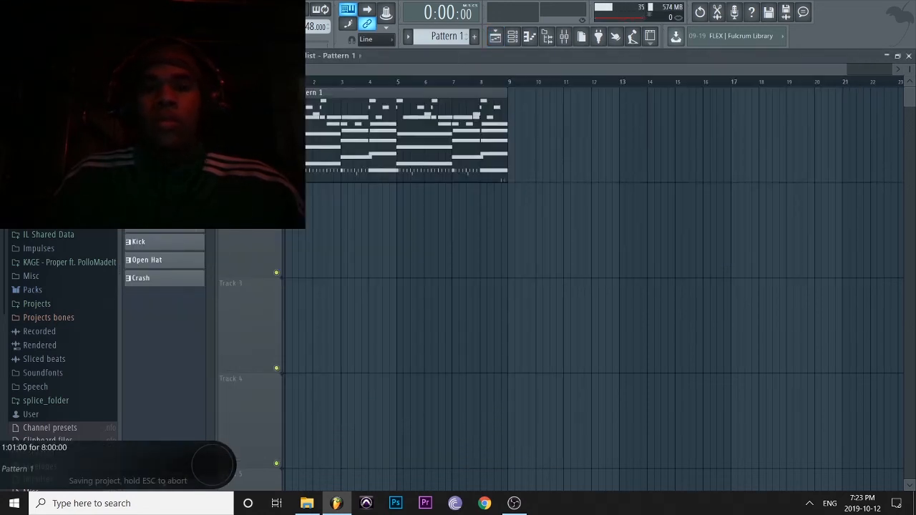
Replace the Pattern 1 clip in the playlist with the split patterns Omnisphere through Crash, stacked on separate tracks from bar 1.
right_click(296, 136)
left_click(165, 115)
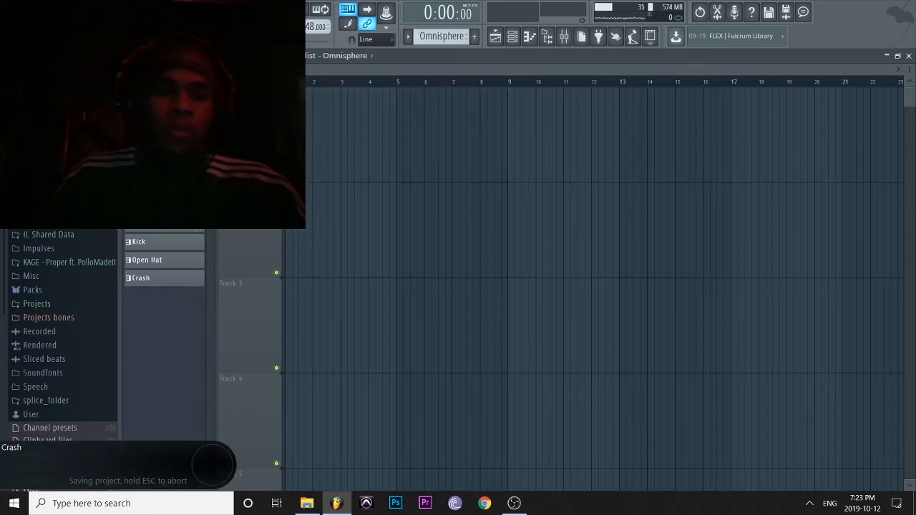
left_click(164, 278, "shift")
left_click_drag(307, 146, 308, 151)
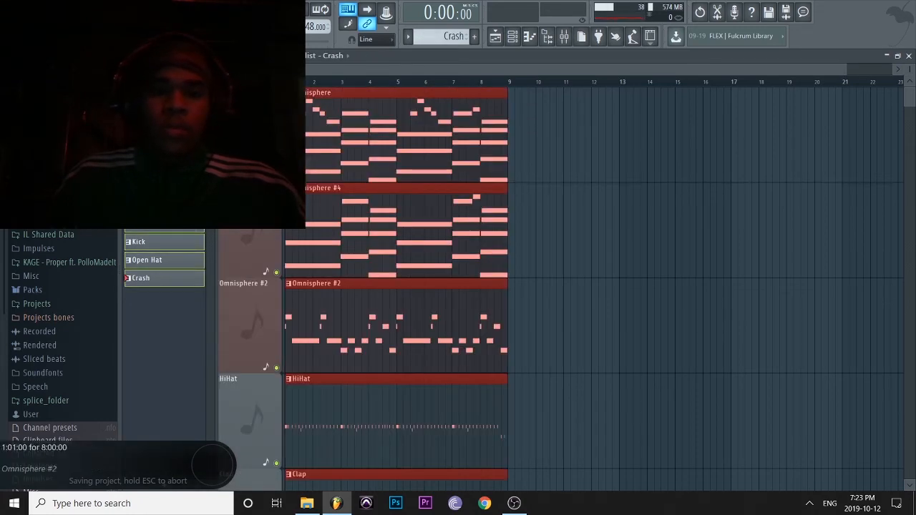
scroll(315, 215, "down", 5)
Duplicate the whole block of pattern clips five times so the arrangement runs to bar 49, and save the project.
left_click(639, 316, "ctrl")
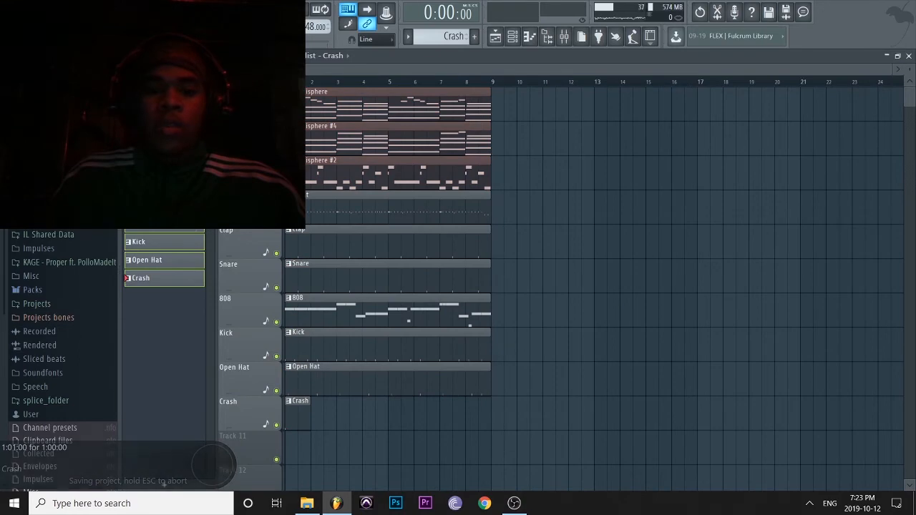
left_click_drag(455, 451, 422, 108)
key("ctrl+b")
key("ctrl+b")
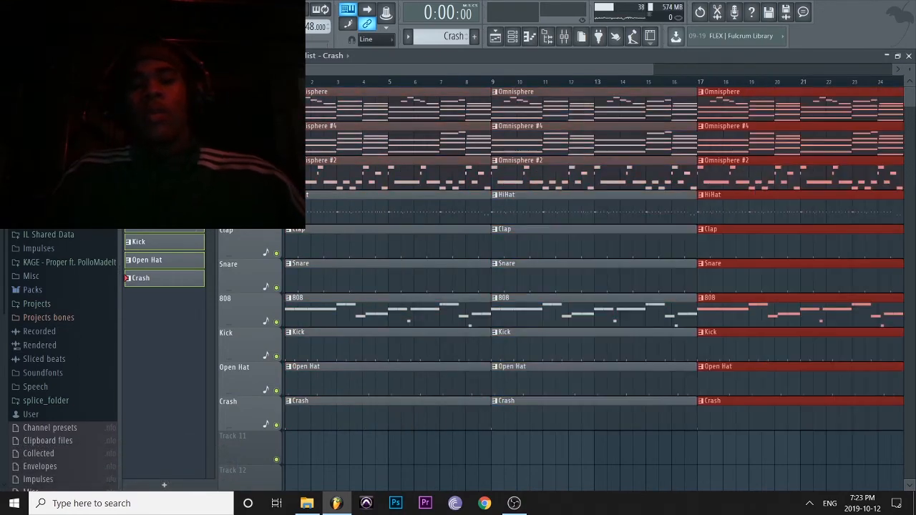
key("ctrl+b")
key("ctrl+b")
key("ctrl+b")
key("shift+5")
key("ctrl+d")
key("ctrl+s")
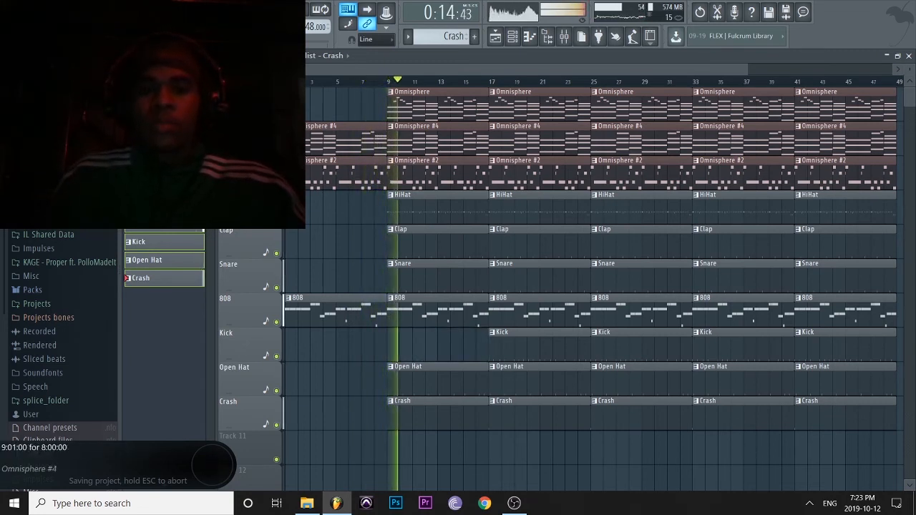
Delete the Omnisphere clips at bars 9 and 17 and the Snare clip at bar 9 while the song plays.
right_click(434, 173)
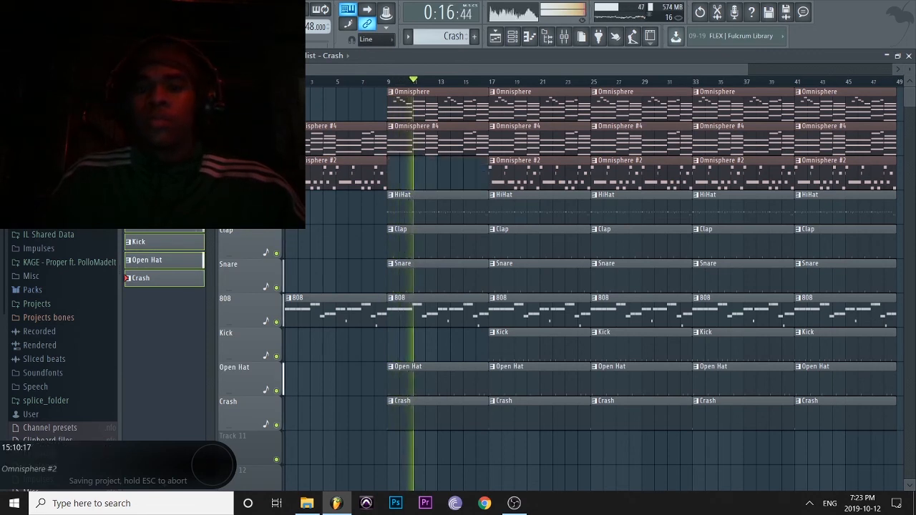
key("ctrl+z")
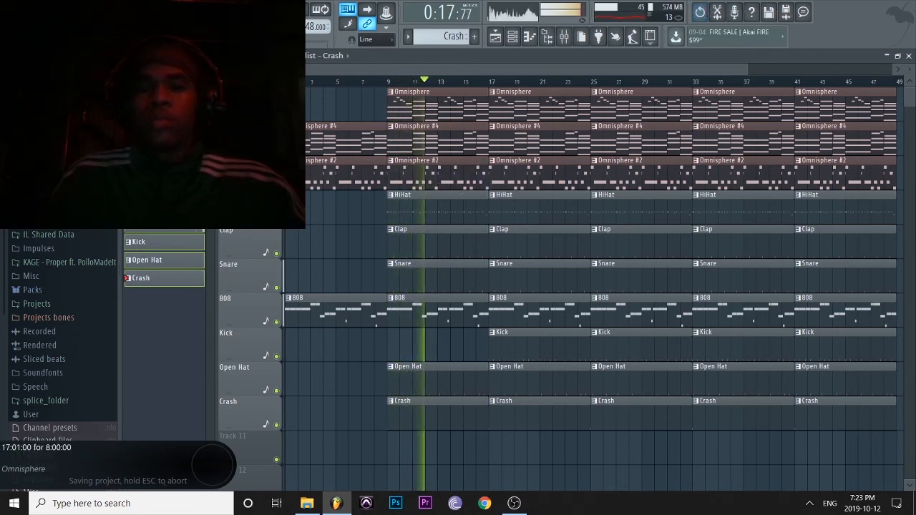
right_click(443, 105)
right_click(538, 105)
key("ctrl+z")
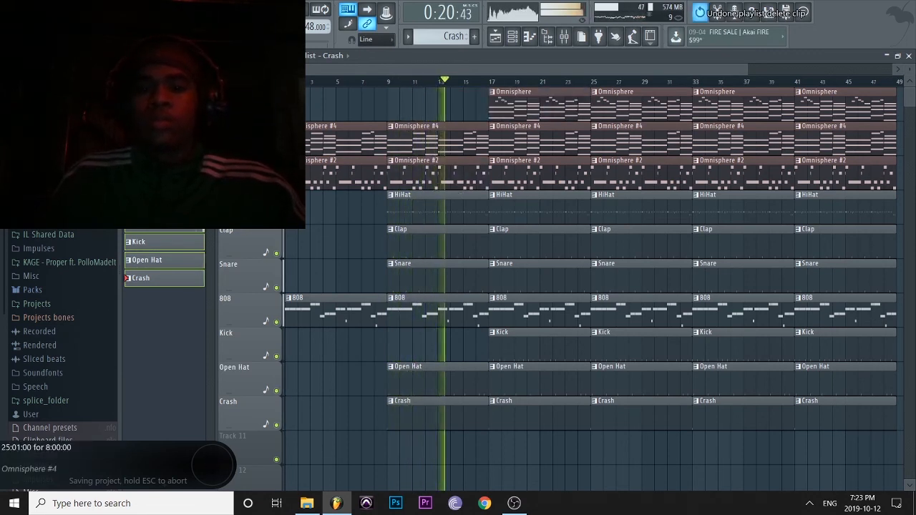
right_click(500, 105)
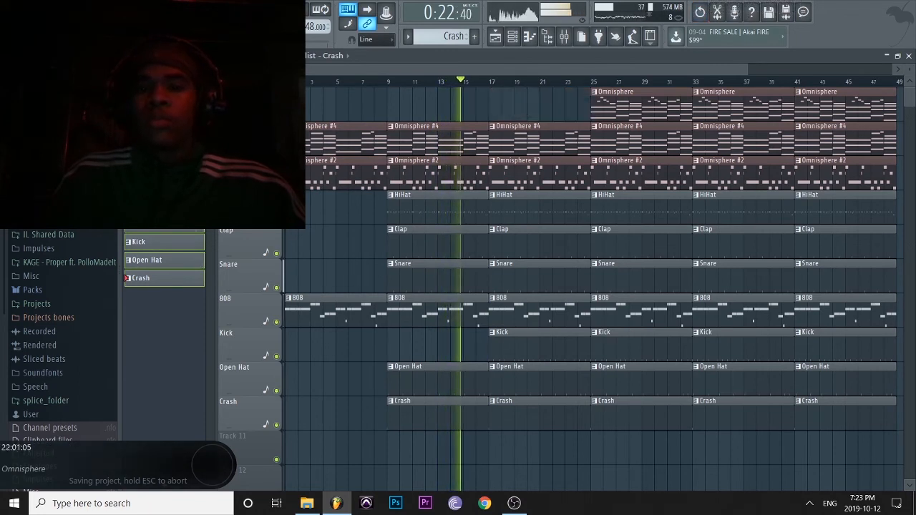
right_click(449, 278)
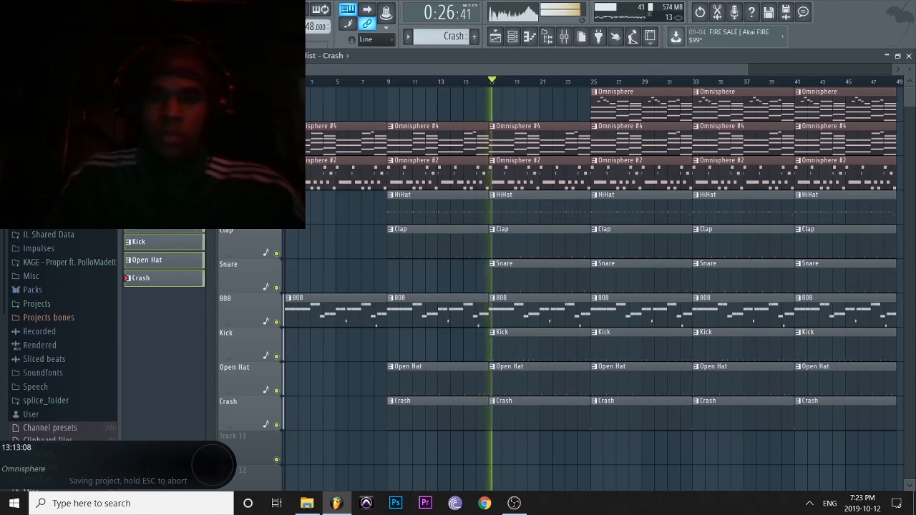
Review the HiHat and Clap channel settings from the channel rack and return to the playlist.
left_click(512, 37)
left_click(209, 157)
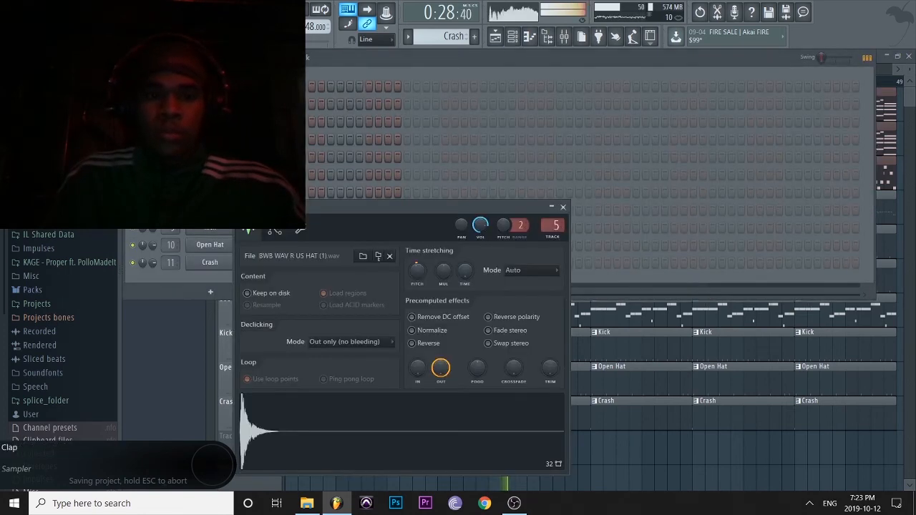
left_click(210, 174)
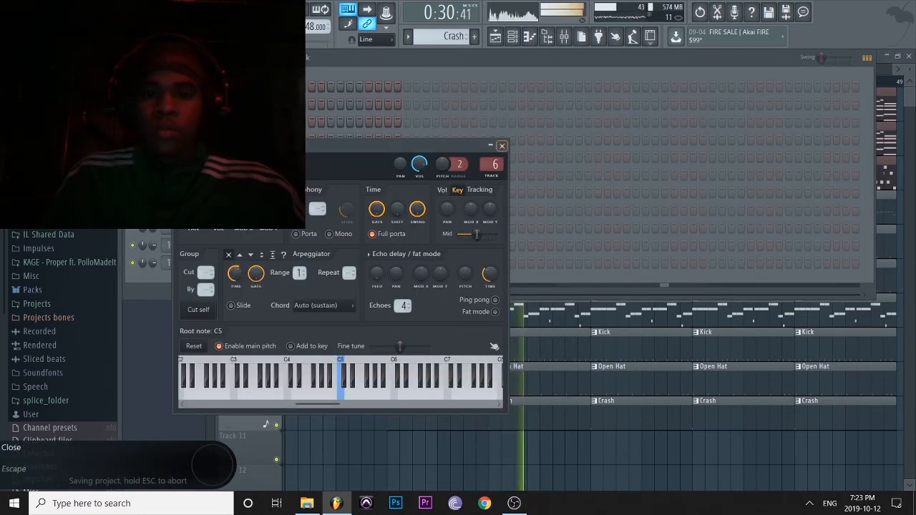
left_click(502, 146)
left_click(637, 415)
Trim the HiHat, Clap and Snare clips that start at bar 17 to end at bar 24, and delete the Snare clip at bar 25.
scroll(637, 415, "up", 2)
scroll(573, 383, "down", 2)
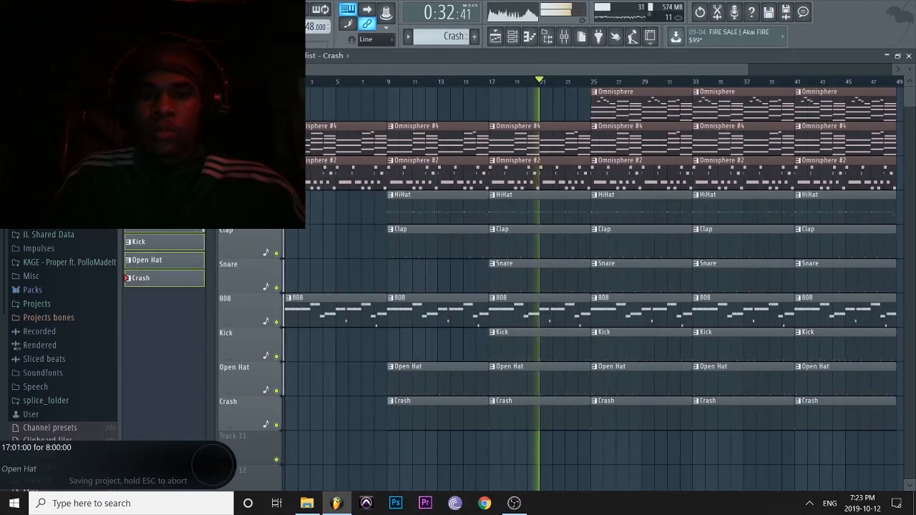
left_click_drag(565, 477, 582, 277)
scroll(587, 211, "up", 2)
left_click_drag(590, 275, 571, 275)
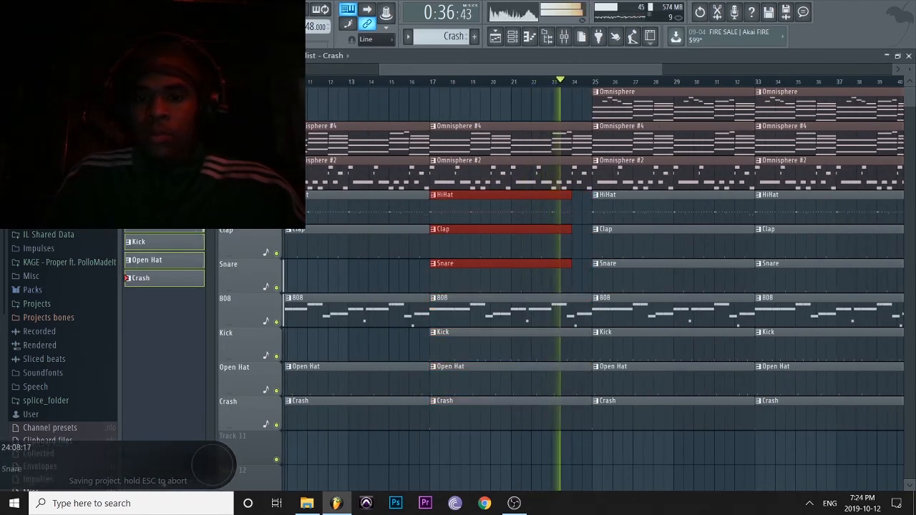
left_click(582, 276, "ctrl")
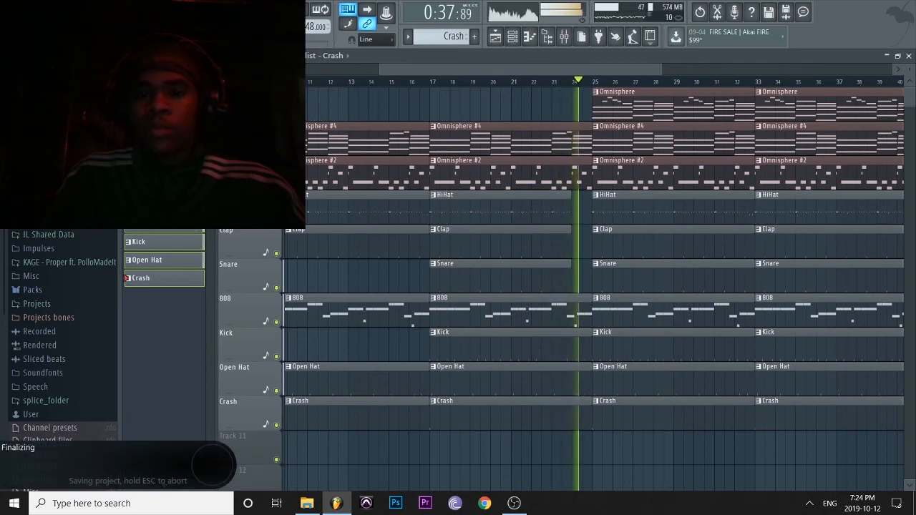
right_click(630, 277)
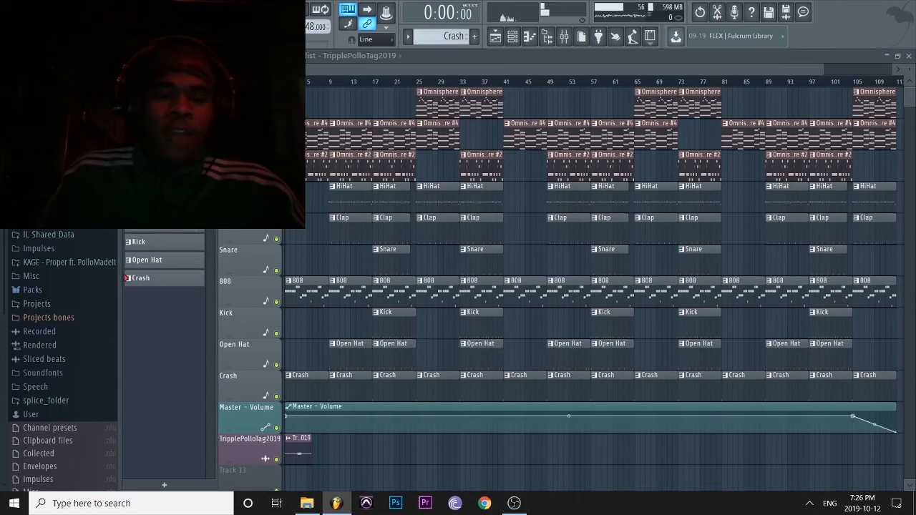
Move the TripplePolloTag2019 audio clip to start about halfway through bar 5.
scroll(299, 445, "down", 1)
scroll(299, 436, "up", 5)
left_click_drag(302, 429, 419, 429)
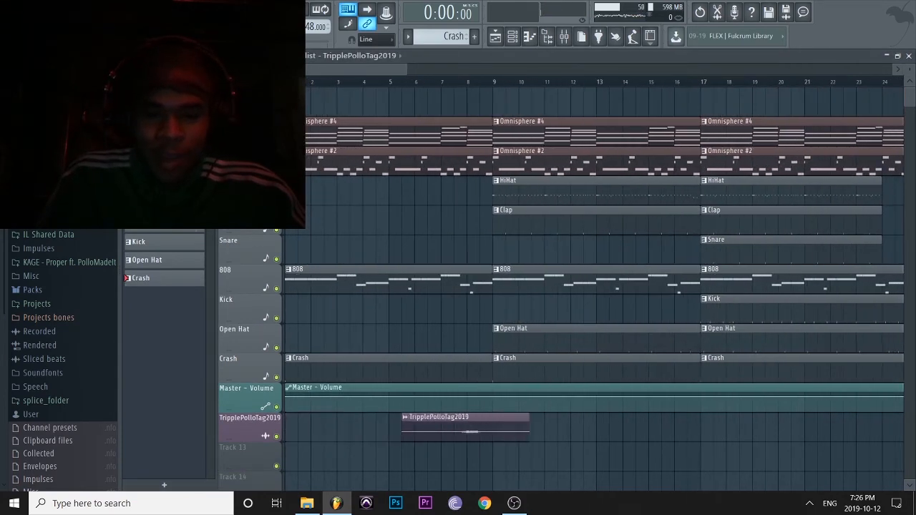
Set a longer time-stretch time for the TripplePolloTag2019 clip, close its settings and return to the playlist.
double_click(448, 420)
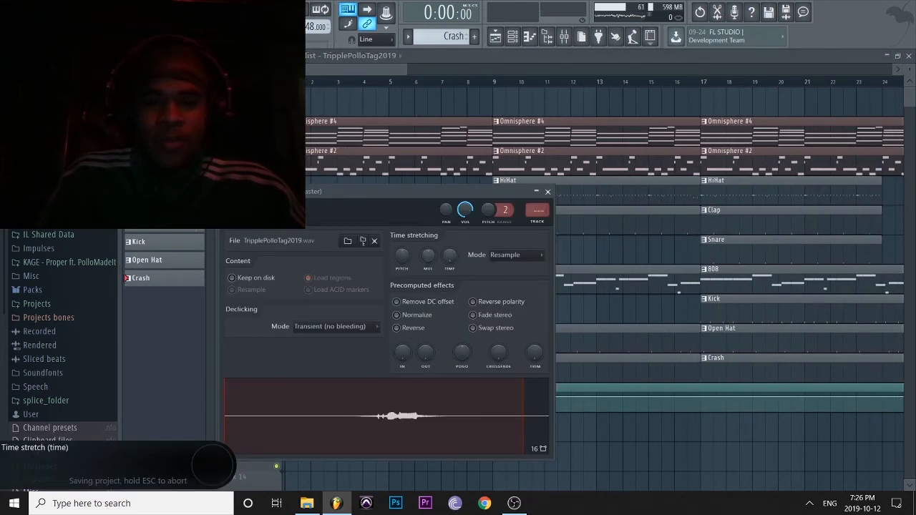
right_click(447, 255)
left_click(464, 264)
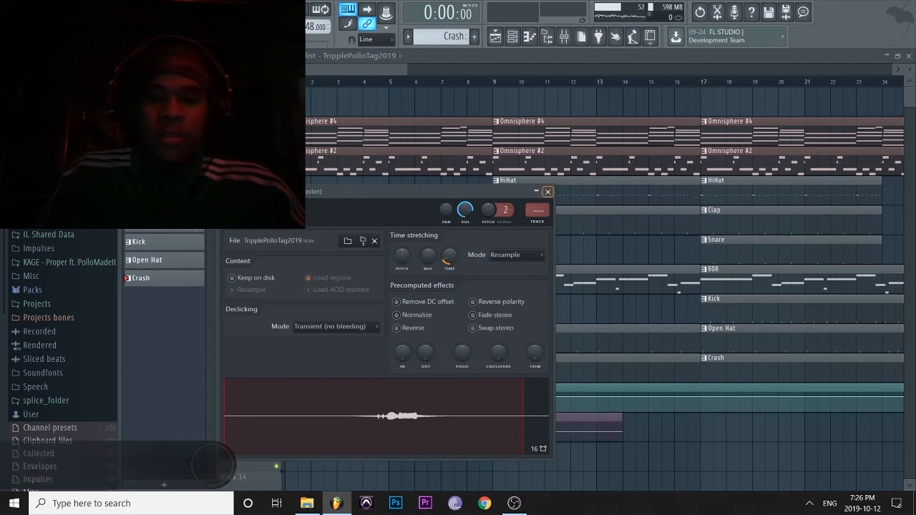
key("Escape")
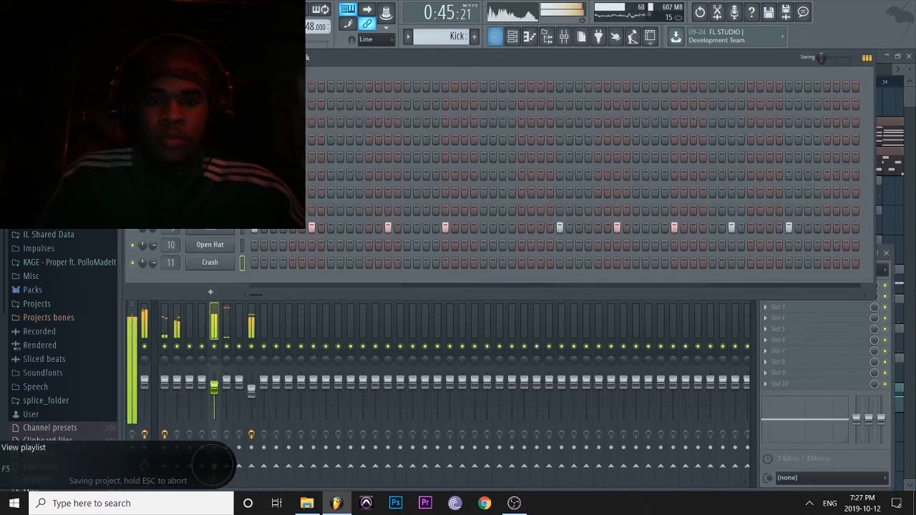
left_click(495, 36)
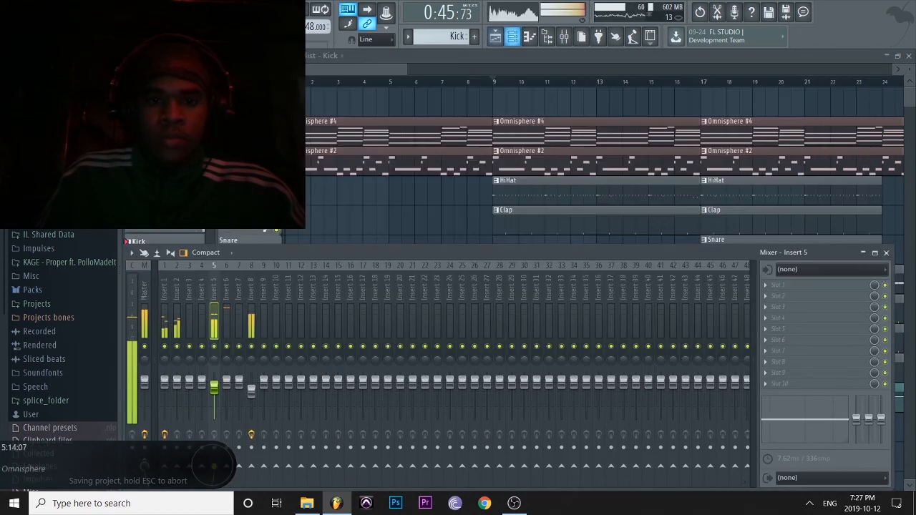
Route the TripplePolloTag2019 clip to mixer track 12 and load RVox Mono in that track's first effect slot.
double_click(322, 418)
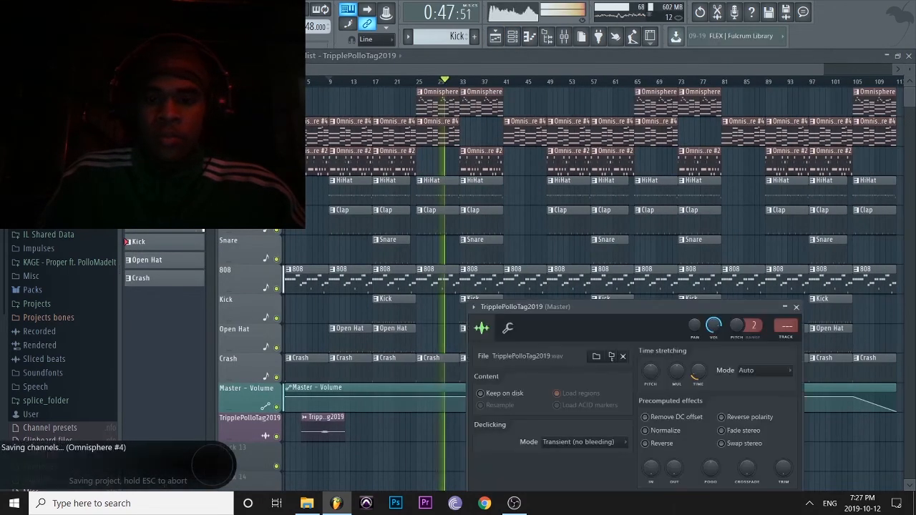
left_click_drag(786, 325, 785, 294)
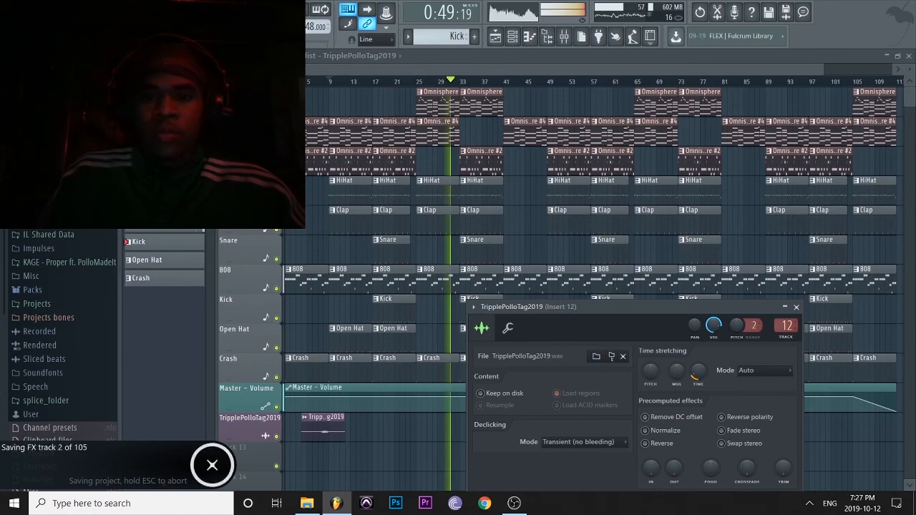
left_click(564, 36)
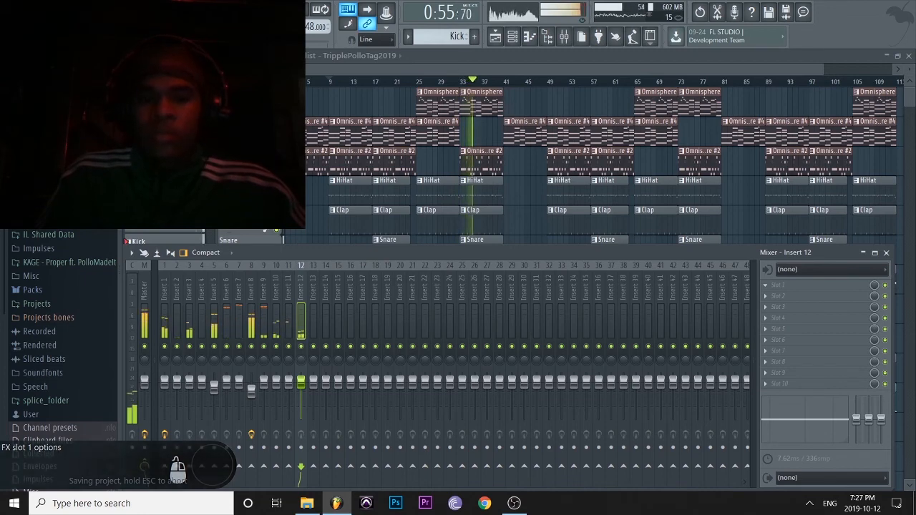
left_click(766, 286)
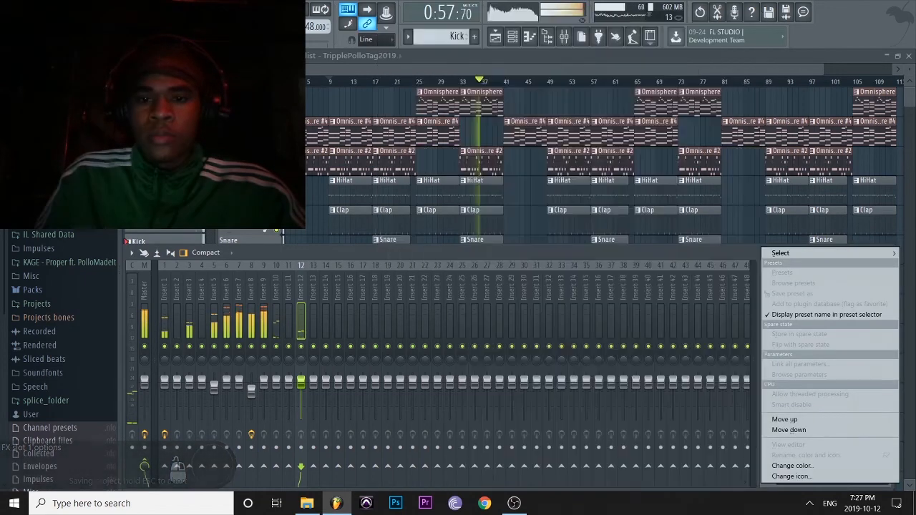
mouse_move(787, 252)
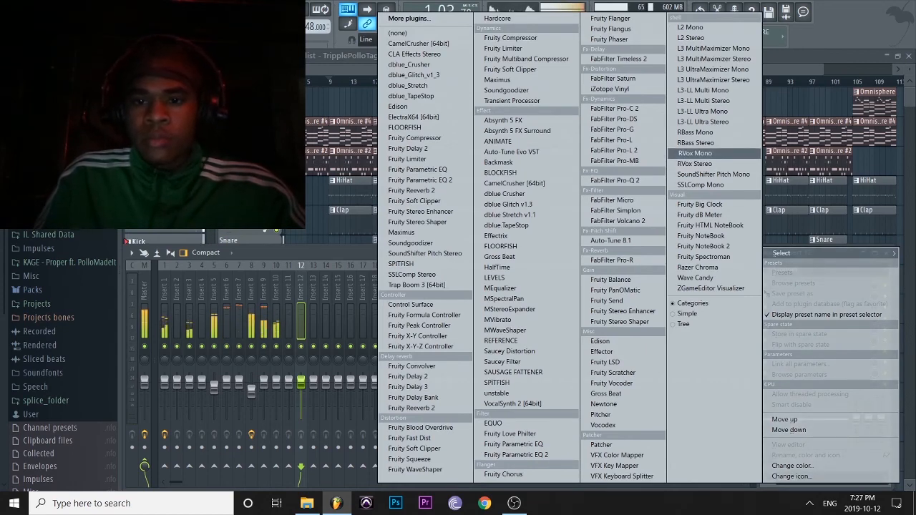
left_click(694, 153)
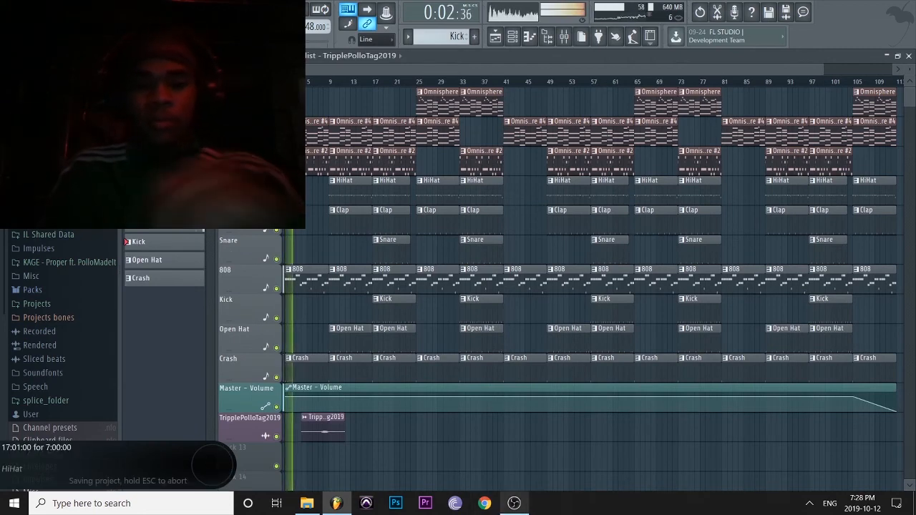
left_click(514, 503)
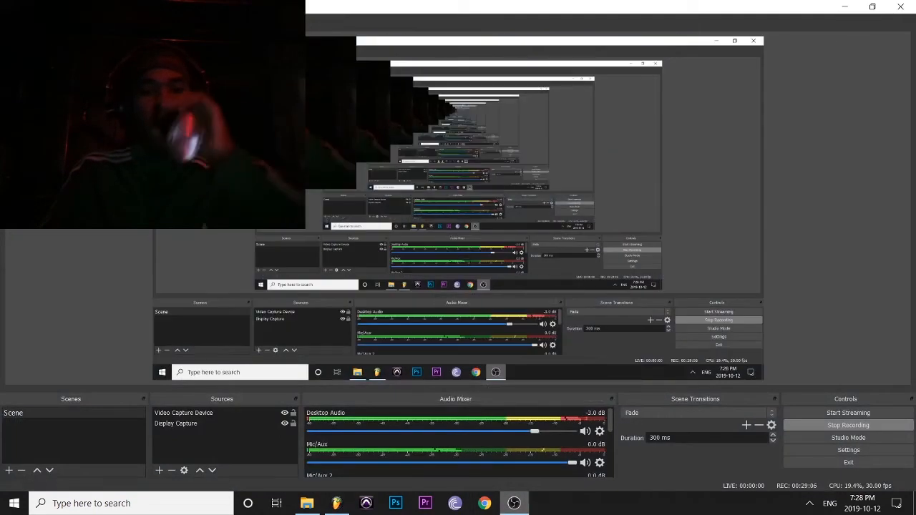
left_click(514, 503)
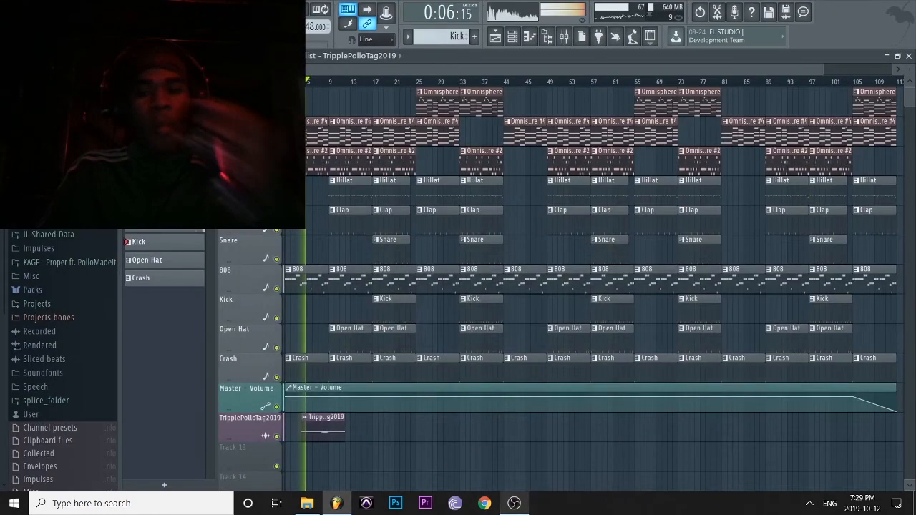
Save the project, and also save it over "Myself (Prod. by PolloMadeIt) 148 BPM.flp" in the October folder's subfolder of the same name.
key("ctrl+s")
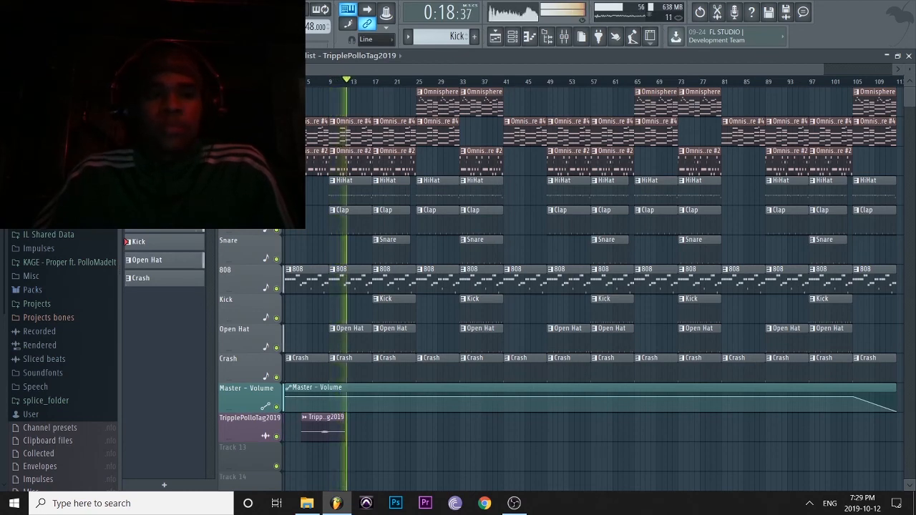
left_click(14, 8)
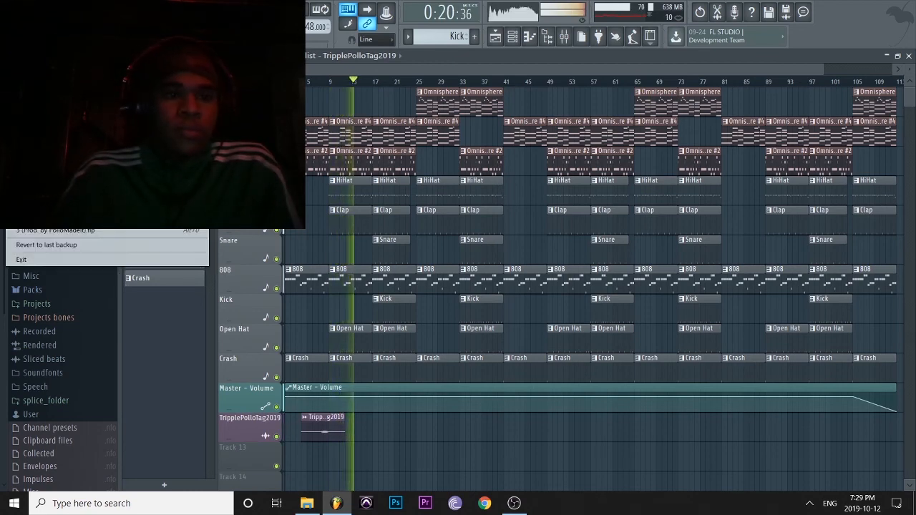
left_click(28, 70)
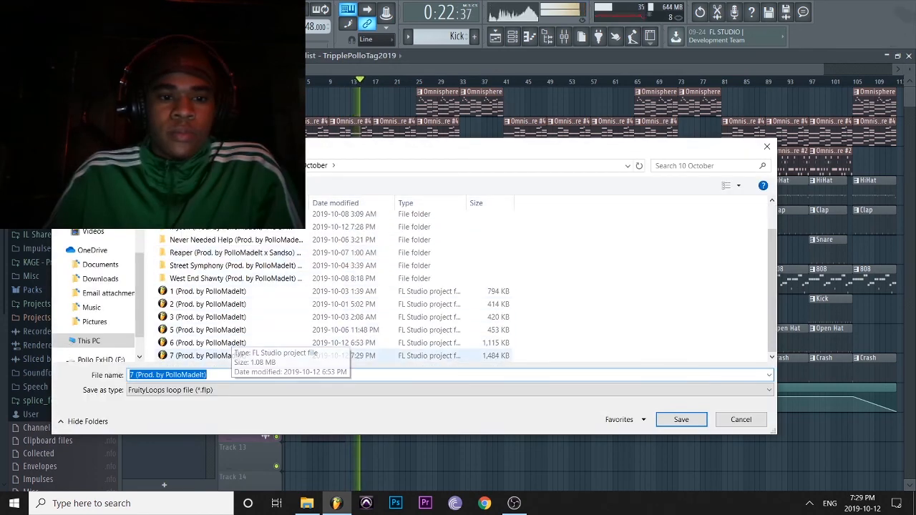
scroll(232, 354, "up", 1)
left_click(233, 260)
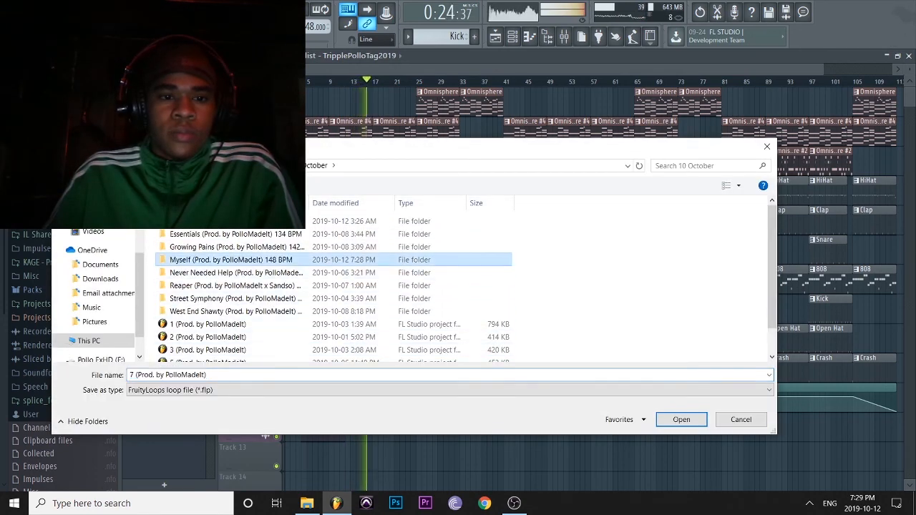
scroll(233, 277, "down", 1)
left_click(232, 356)
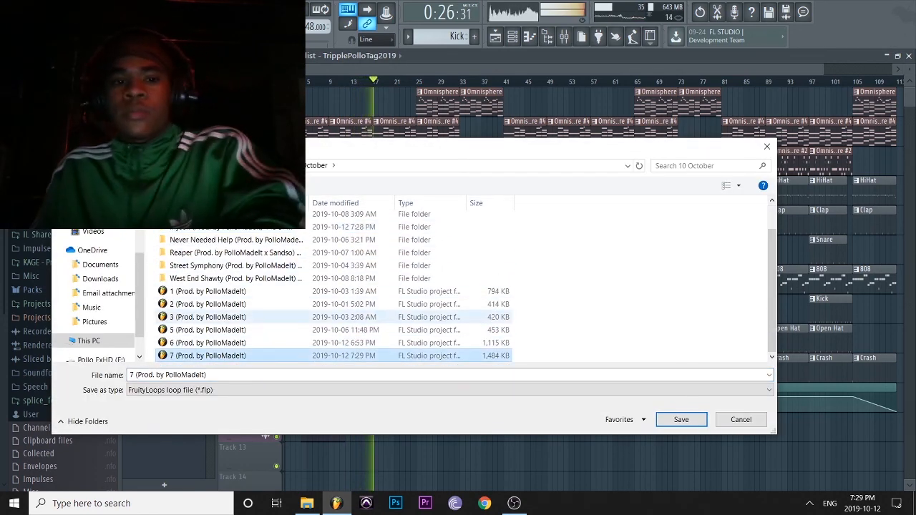
scroll(286, 286, "up", 1)
double_click(215, 239)
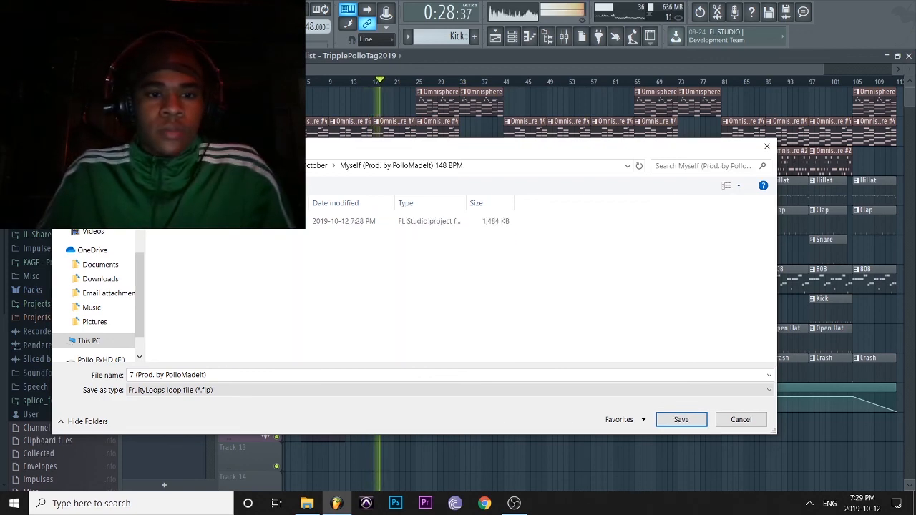
left_click(215, 221)
left_click(681, 420)
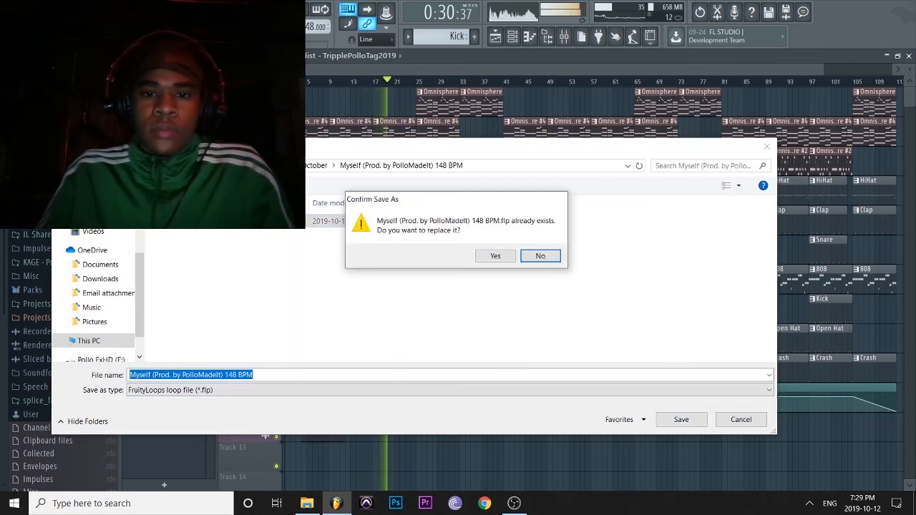
left_click(495, 255)
key("space")
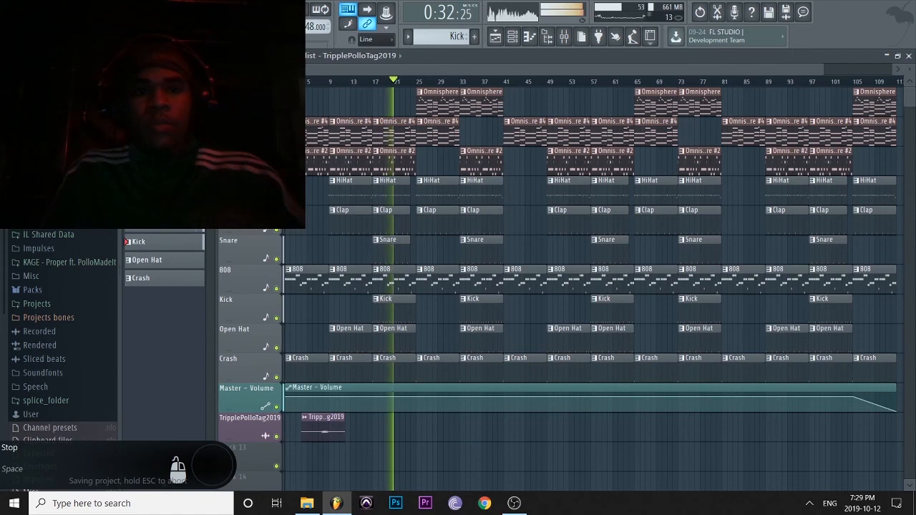